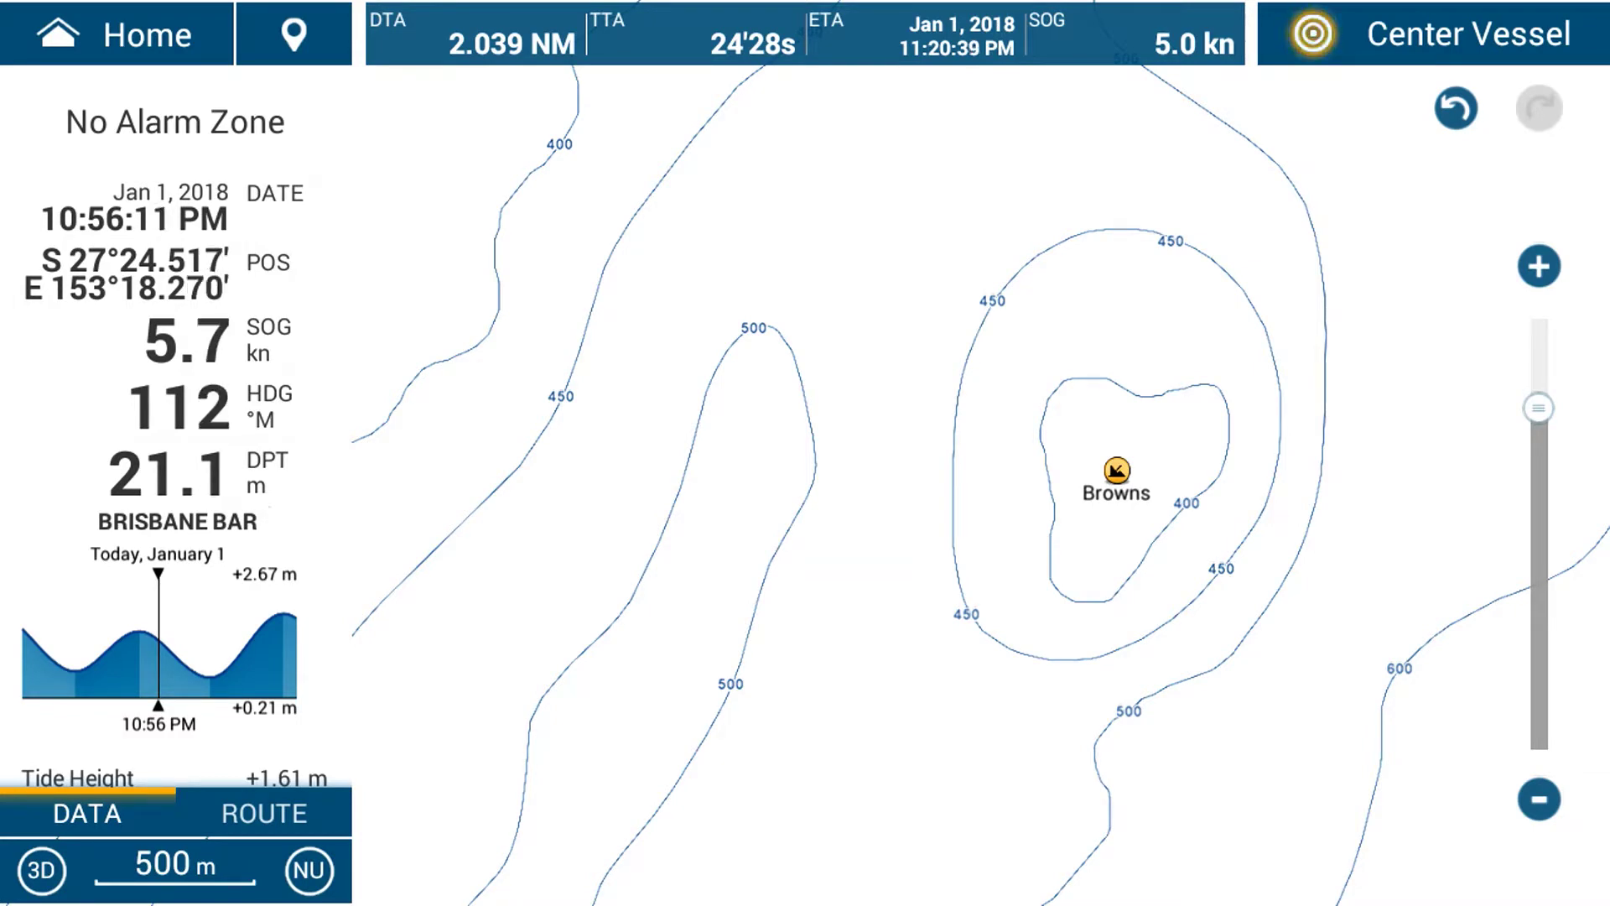
- Set the chart's depth shading to HR 3D Chart
{"action": "left_click_drag", "start_coordinate": [805, 902], "coordinate": [805, 587]}
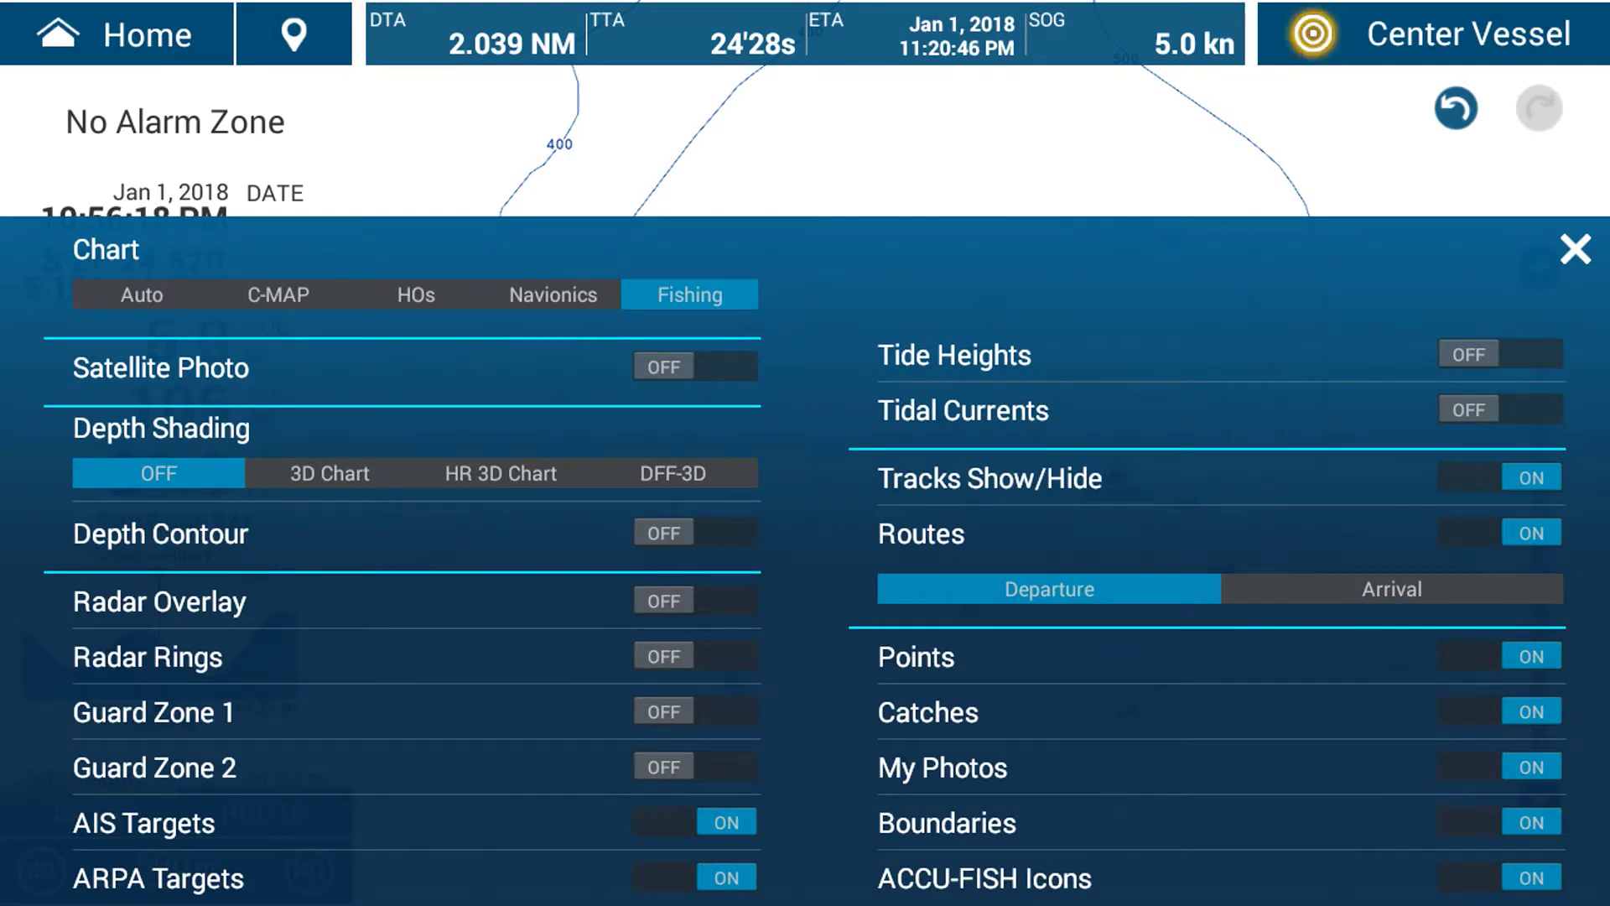
{"action": "left_click", "coordinate": [502, 474]}
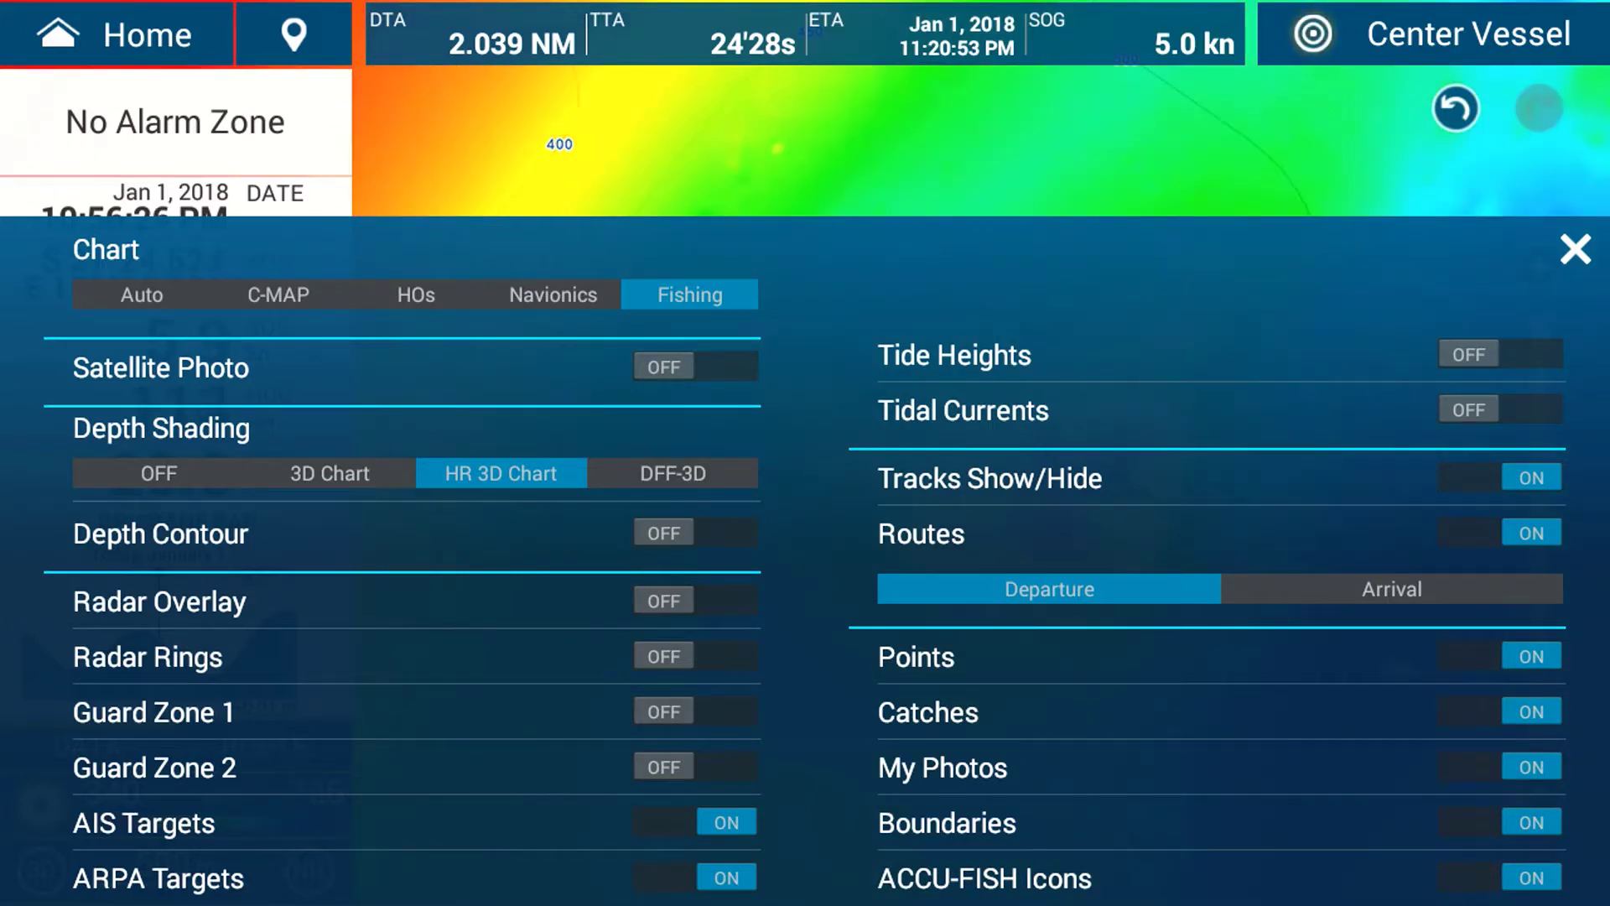
{"action": "left_click", "coordinate": [1576, 249]}
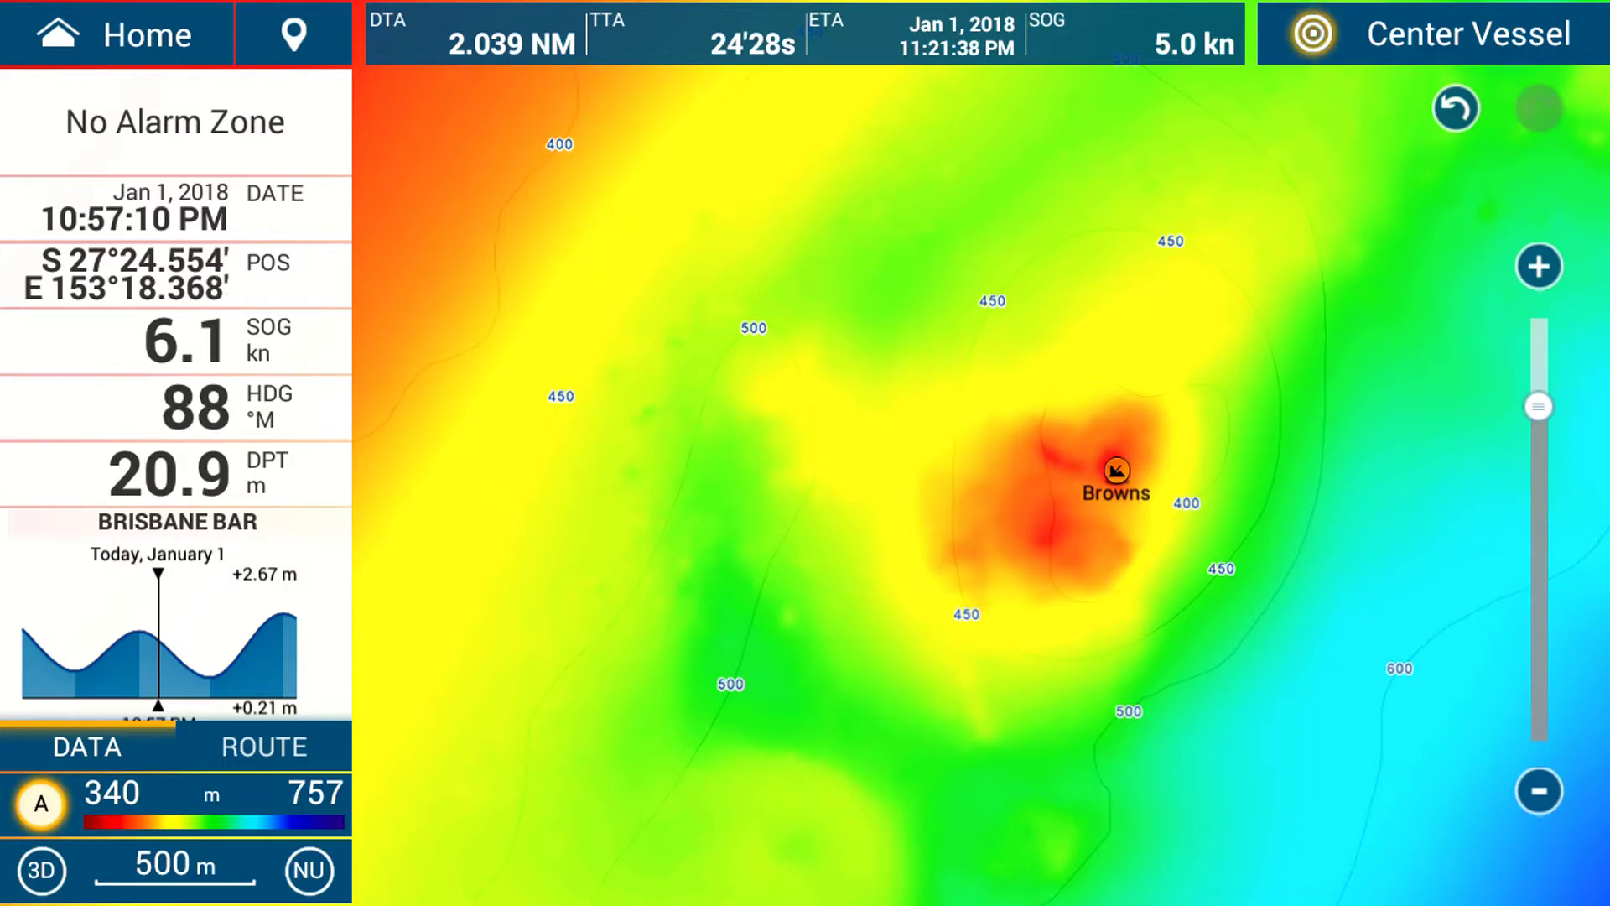
- Examine the high-resolution depth shading on the seabed around the Browns mark and the area to its north
{"action": "scroll", "coordinate": [896, 451], "scroll_direction": "up", "scroll_amount": 3}
{"action": "scroll", "coordinate": [983, 453], "scroll_direction": "up", "scroll_amount": 1}
{"action": "left_click_drag", "start_coordinate": [896, 420], "coordinate": [1172, 551]}
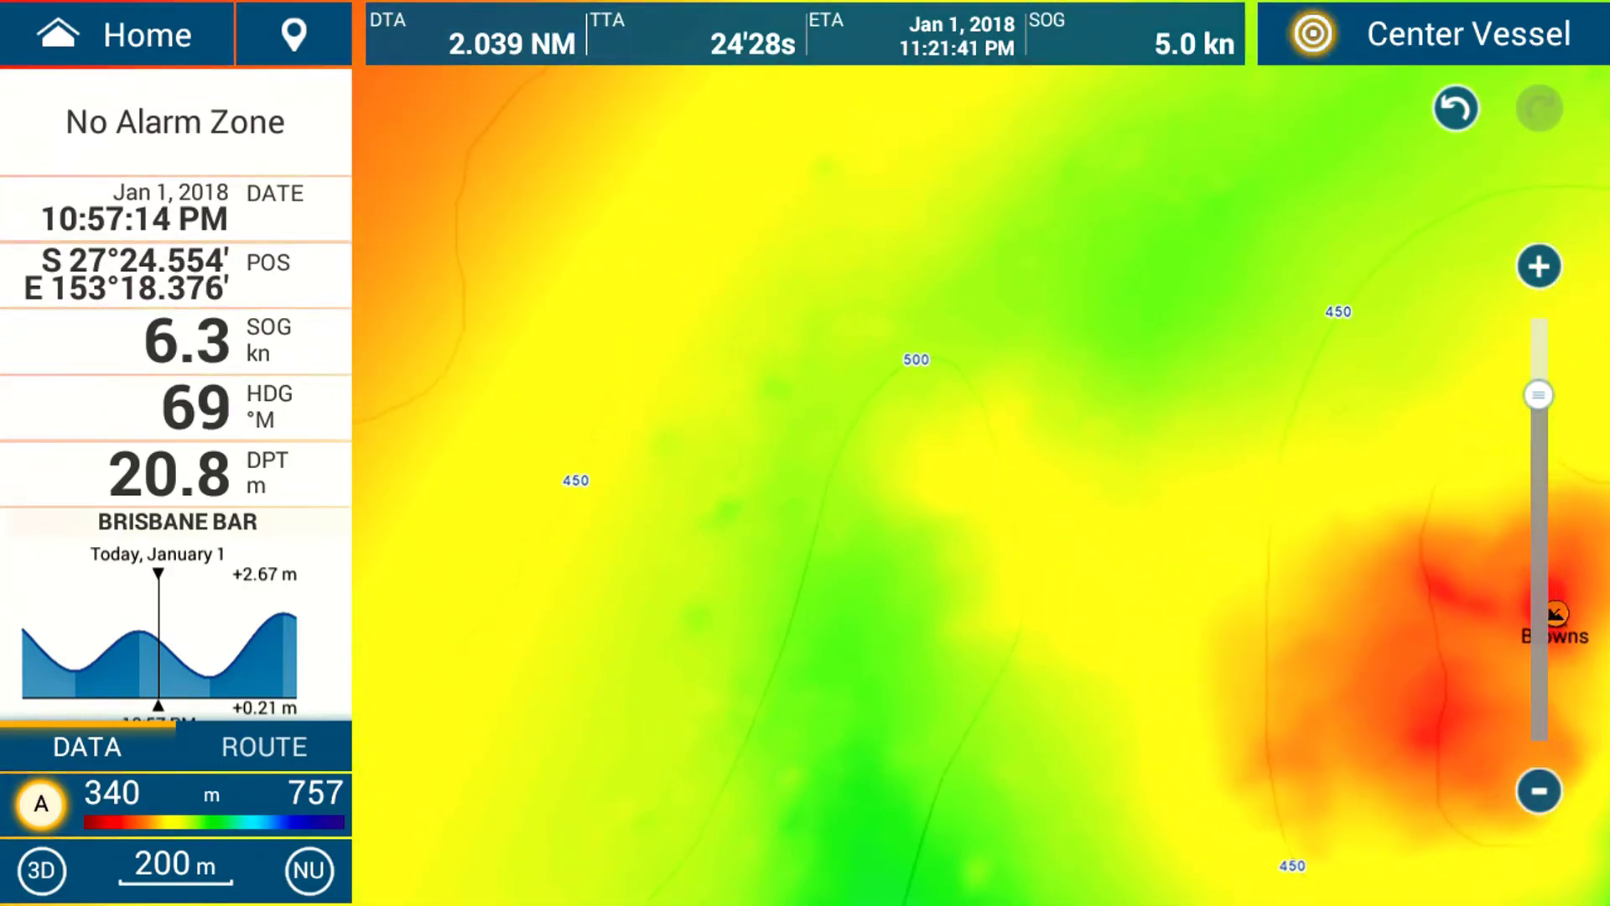
{"action": "left_click_drag", "start_coordinate": [1090, 377], "coordinate": [872, 526]}
{"action": "left_click_drag", "start_coordinate": [1045, 244], "coordinate": [919, 662]}
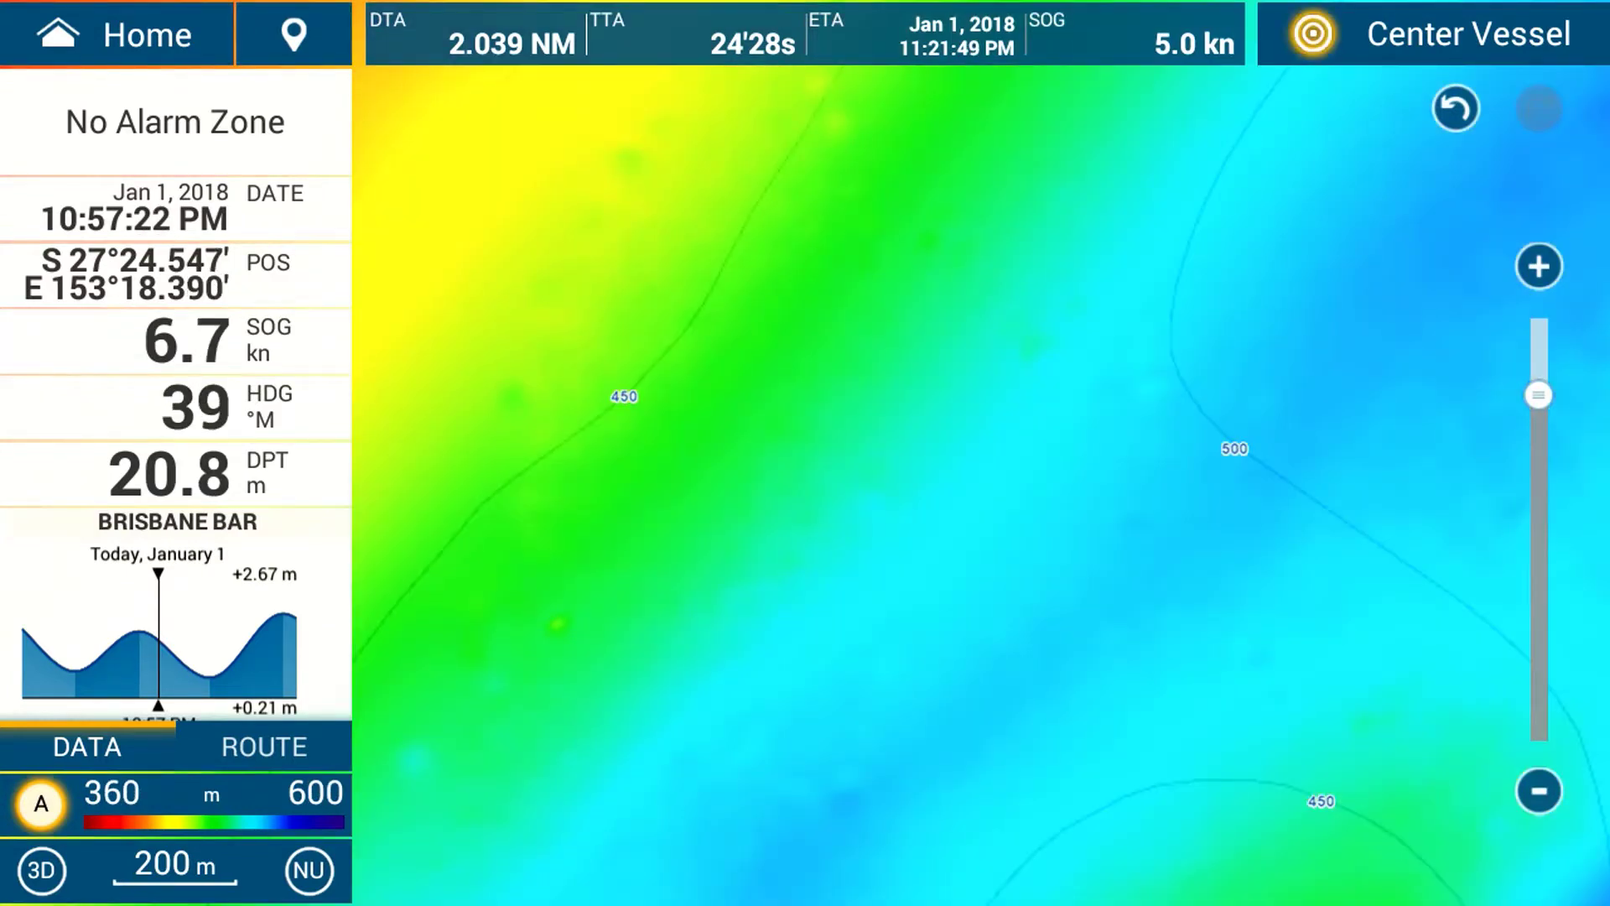
{"action": "left_click_drag", "start_coordinate": [1069, 776], "coordinate": [895, 141]}
{"action": "left_click_drag", "start_coordinate": [1026, 600], "coordinate": [1172, 438]}
{"action": "scroll", "coordinate": [1090, 520], "scroll_direction": "up", "scroll_amount": 2}
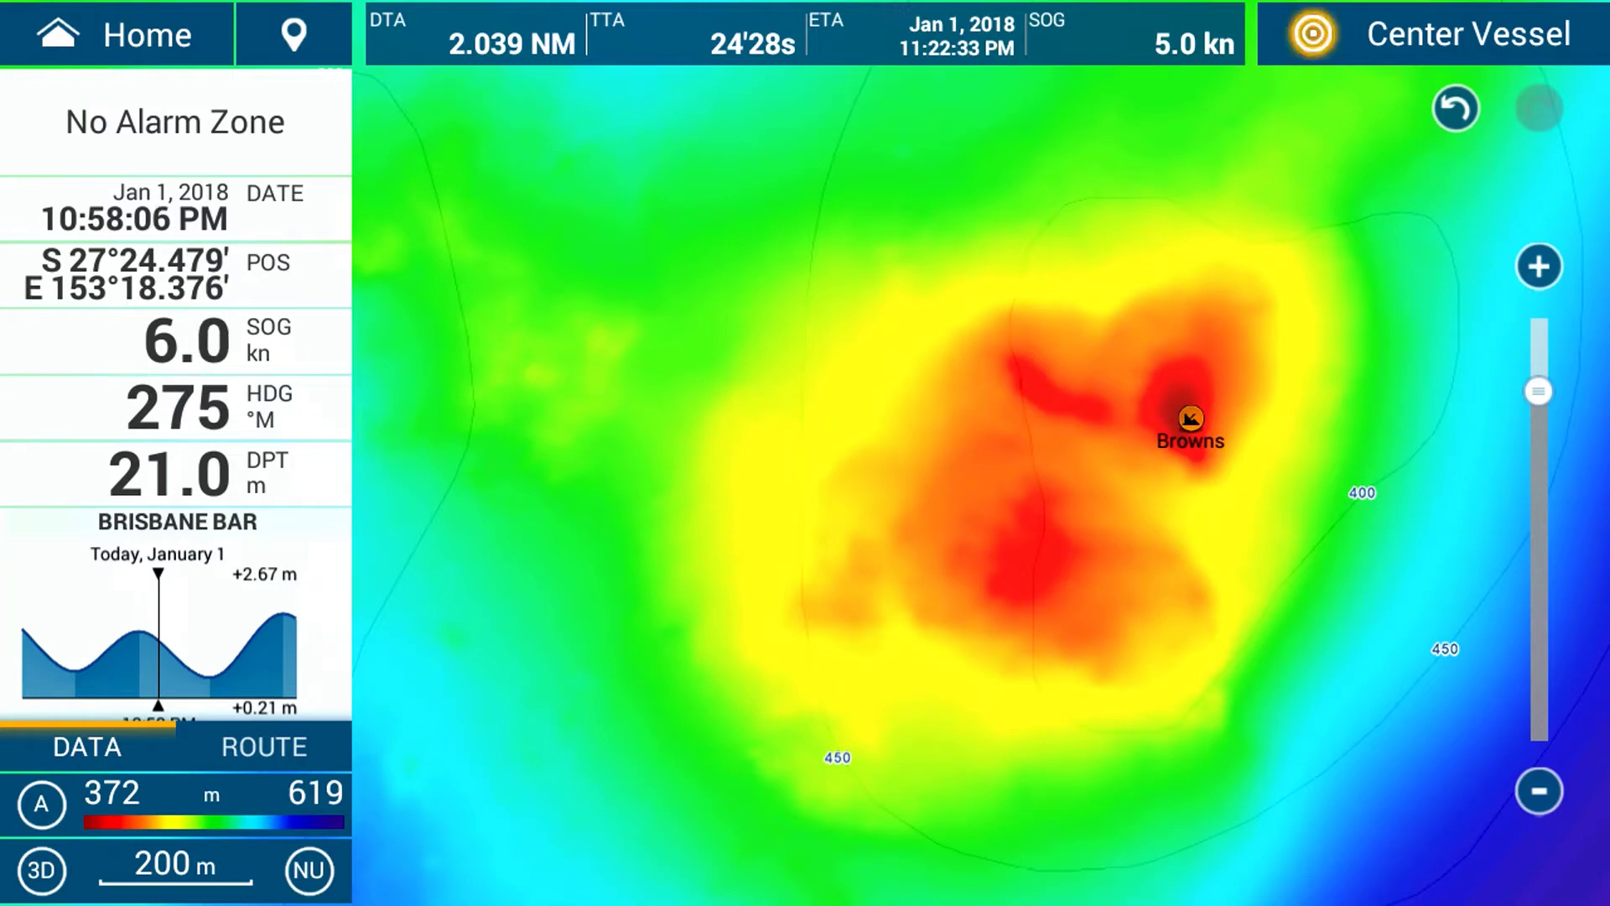
- Set the minimum depth of the shading range to 411 m
{"action": "left_click", "coordinate": [112, 793]}
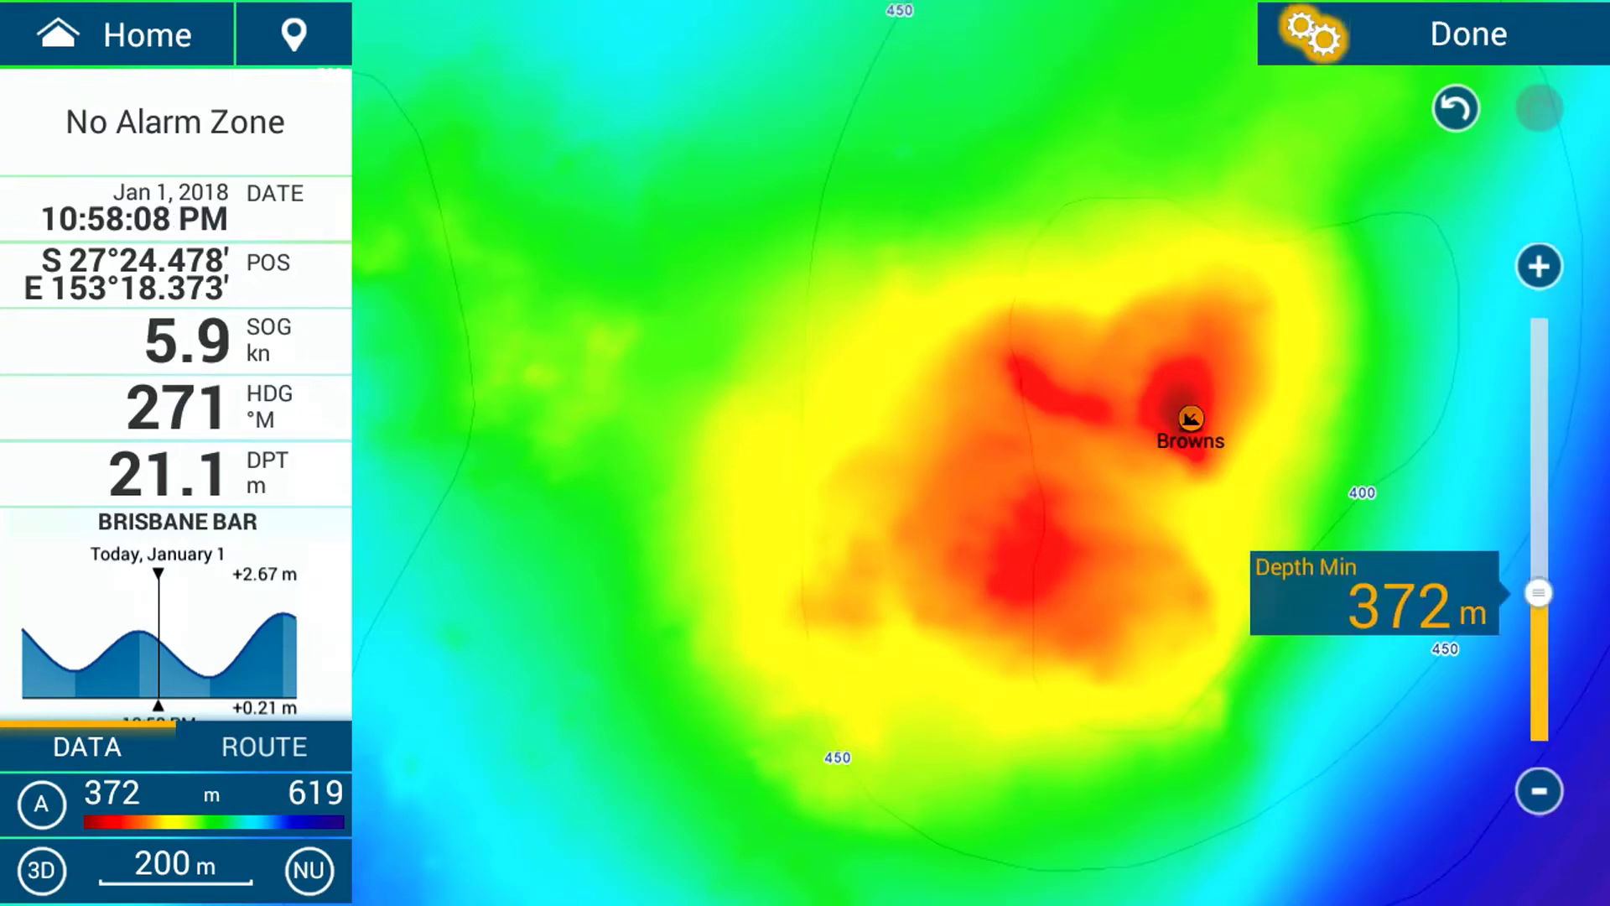
{"action": "left_click_drag", "start_coordinate": [1538, 593], "coordinate": [1538, 503]}
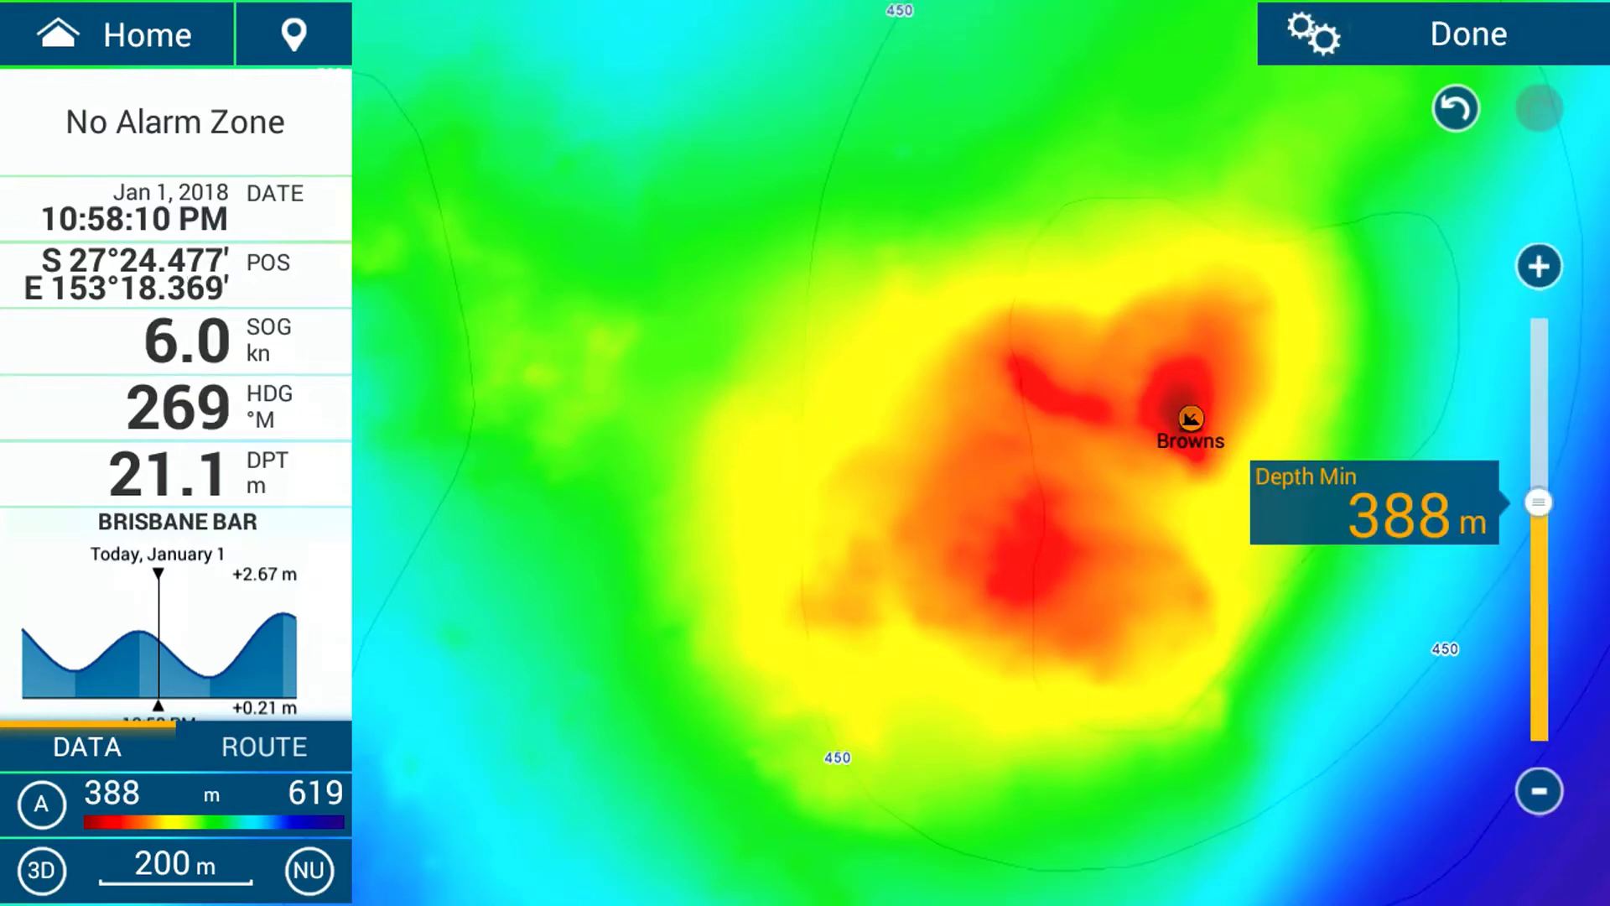
{"action": "left_click", "coordinate": [1539, 266]}
{"action": "left_click", "coordinate": [1539, 266]}
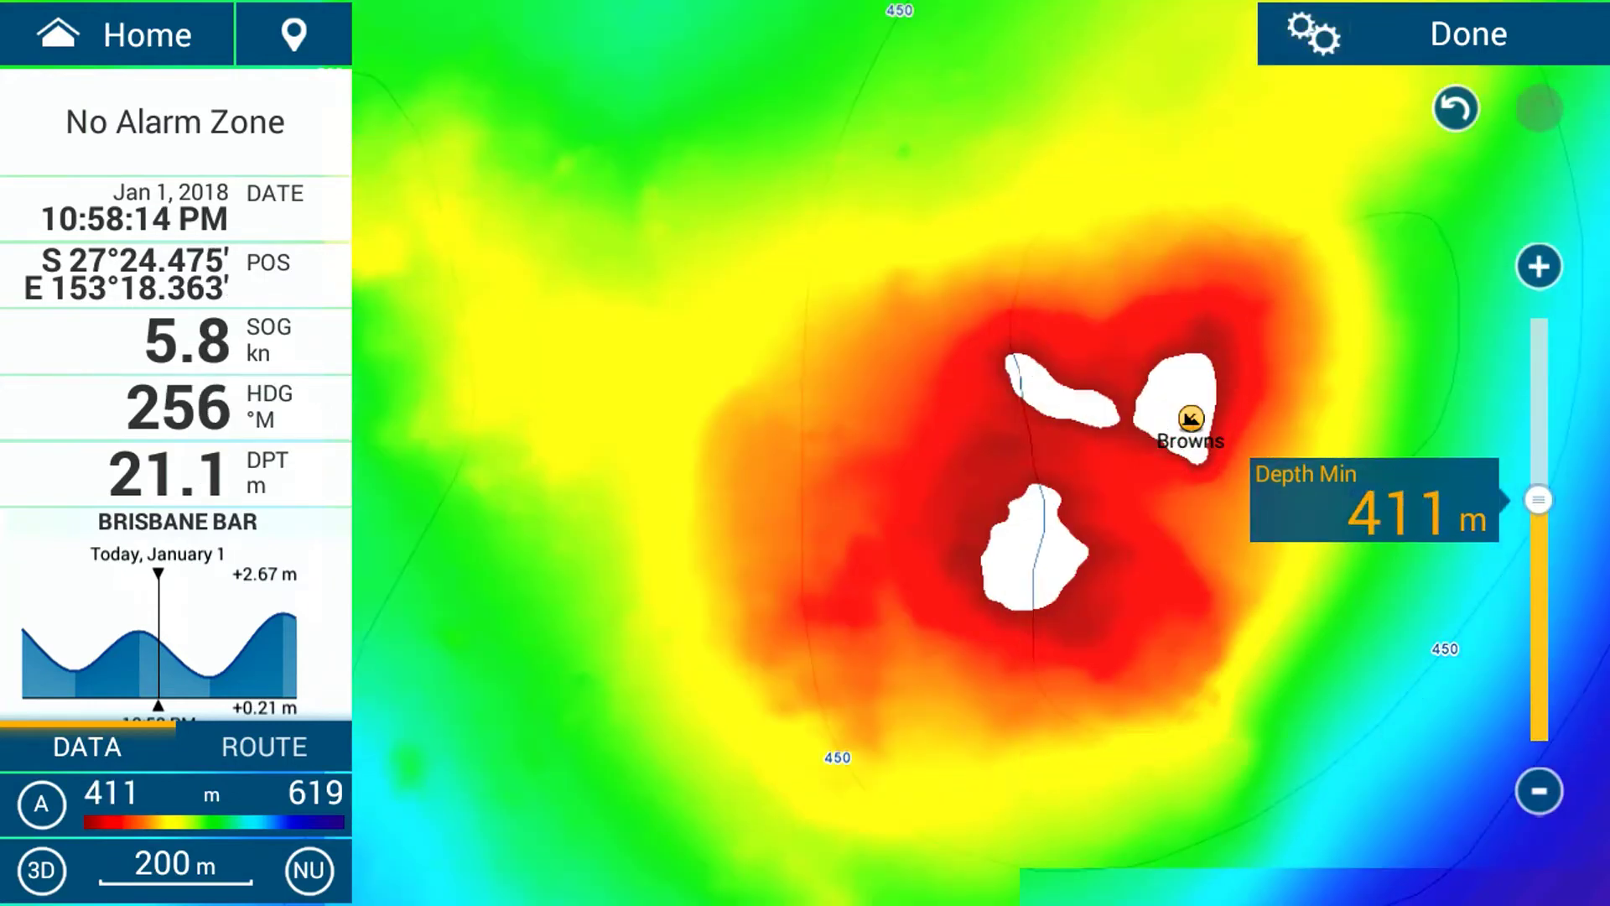
{"action": "left_click", "coordinate": [1468, 34]}
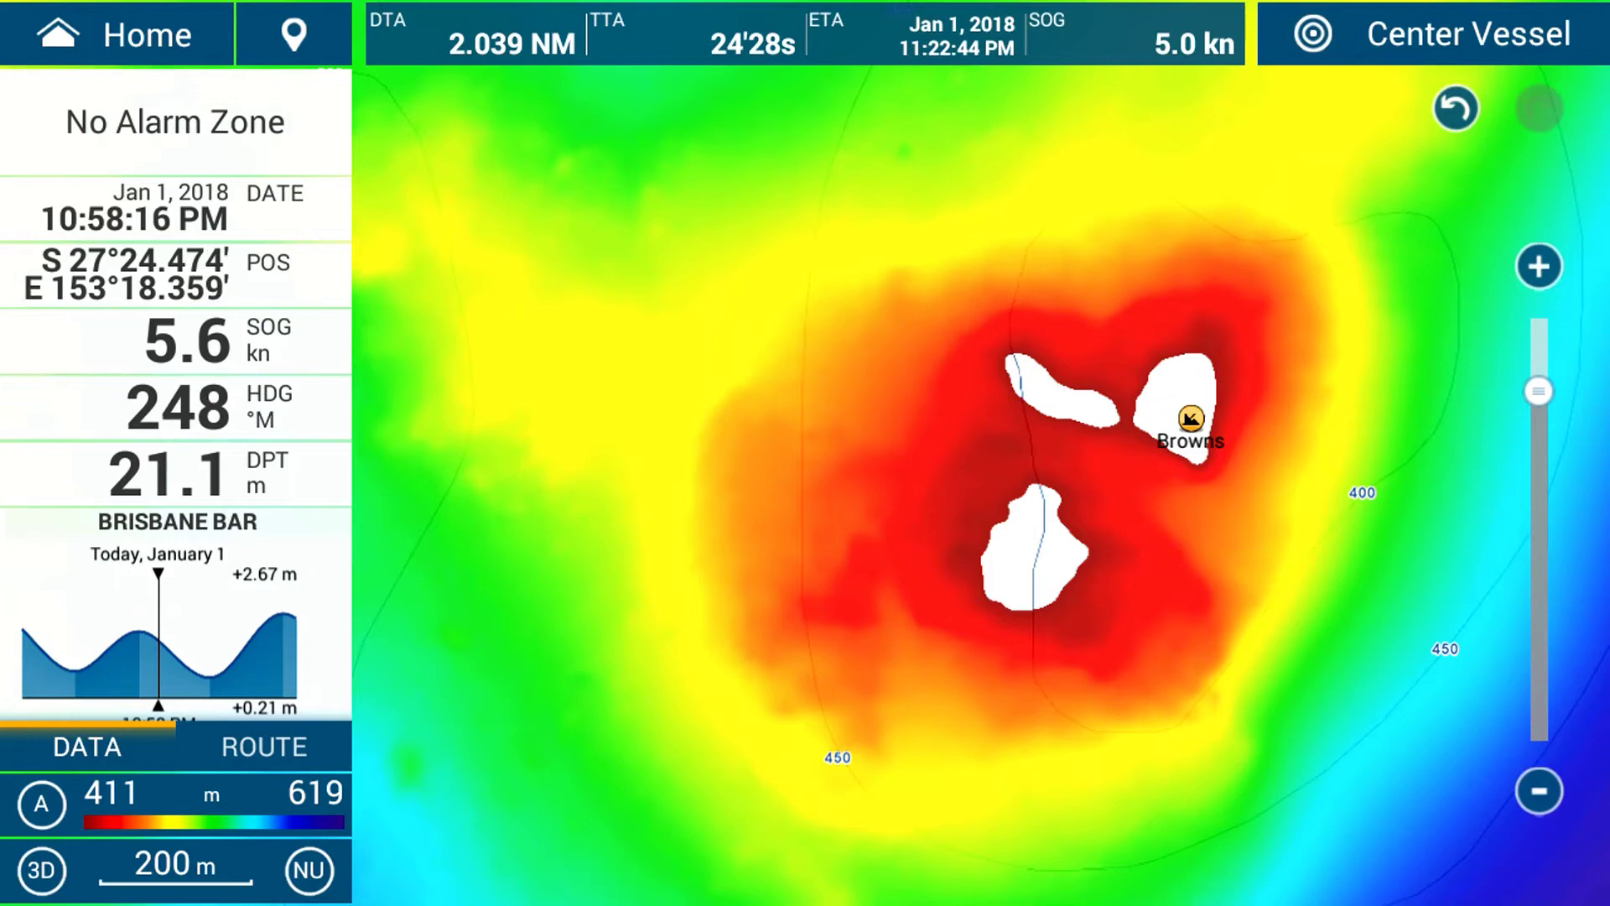
- Set the maximum depth of the shading range to 501 m
{"action": "left_click", "coordinate": [316, 793]}
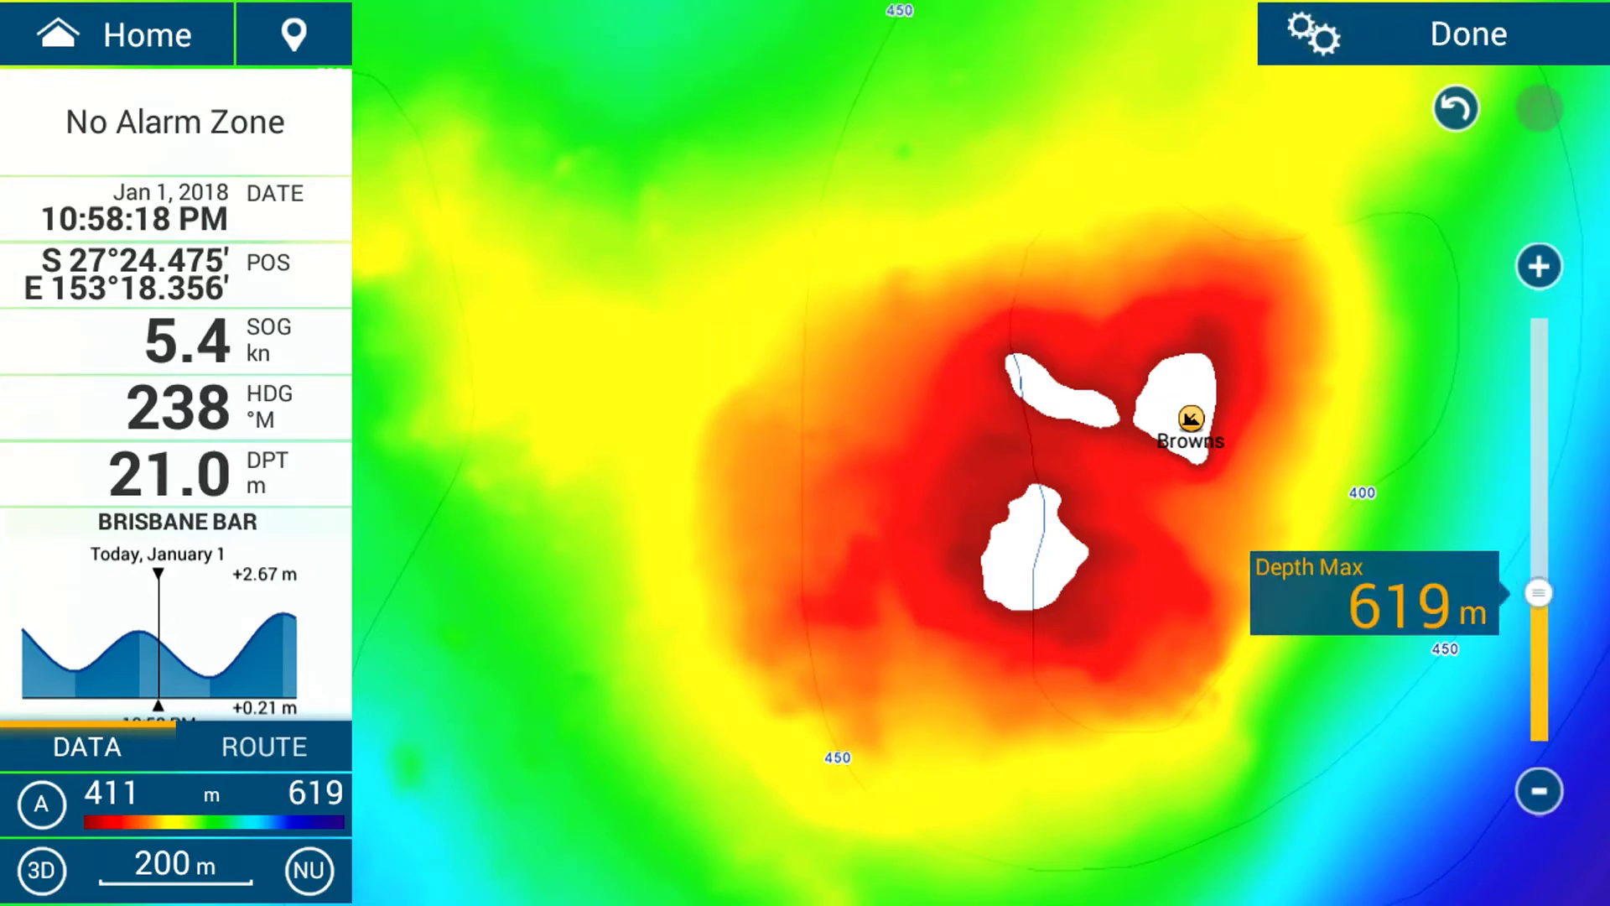
{"action": "left_click", "coordinate": [1539, 791]}
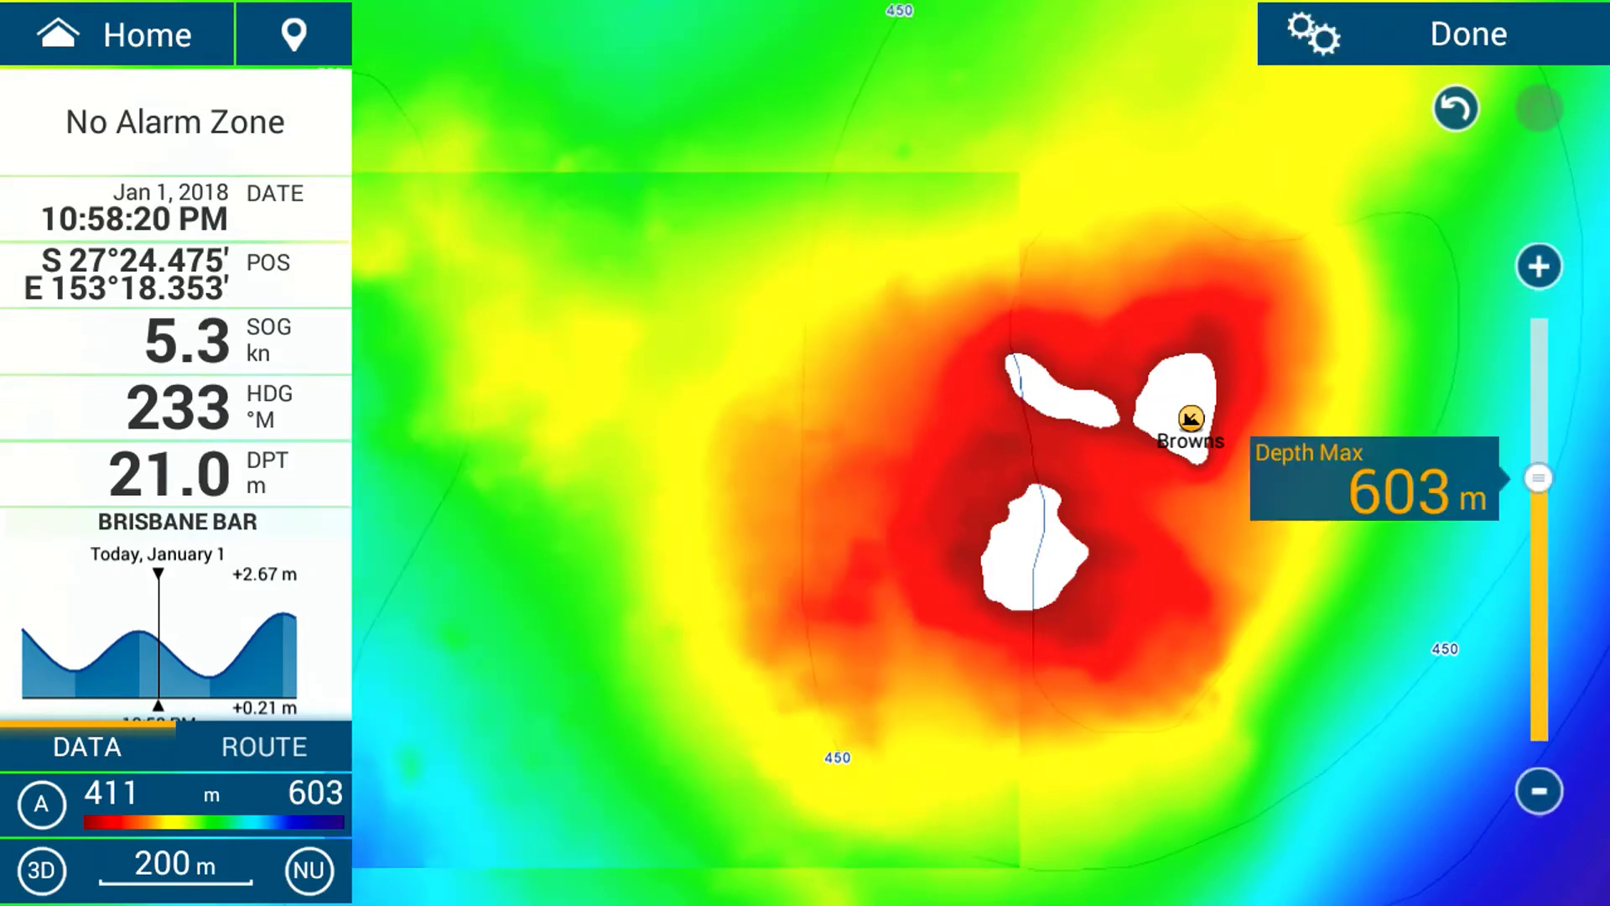
{"action": "left_click", "coordinate": [1540, 791]}
{"action": "left_click", "coordinate": [1539, 791]}
{"action": "left_click", "coordinate": [1539, 791]}
{"action": "left_click", "coordinate": [1539, 791]}
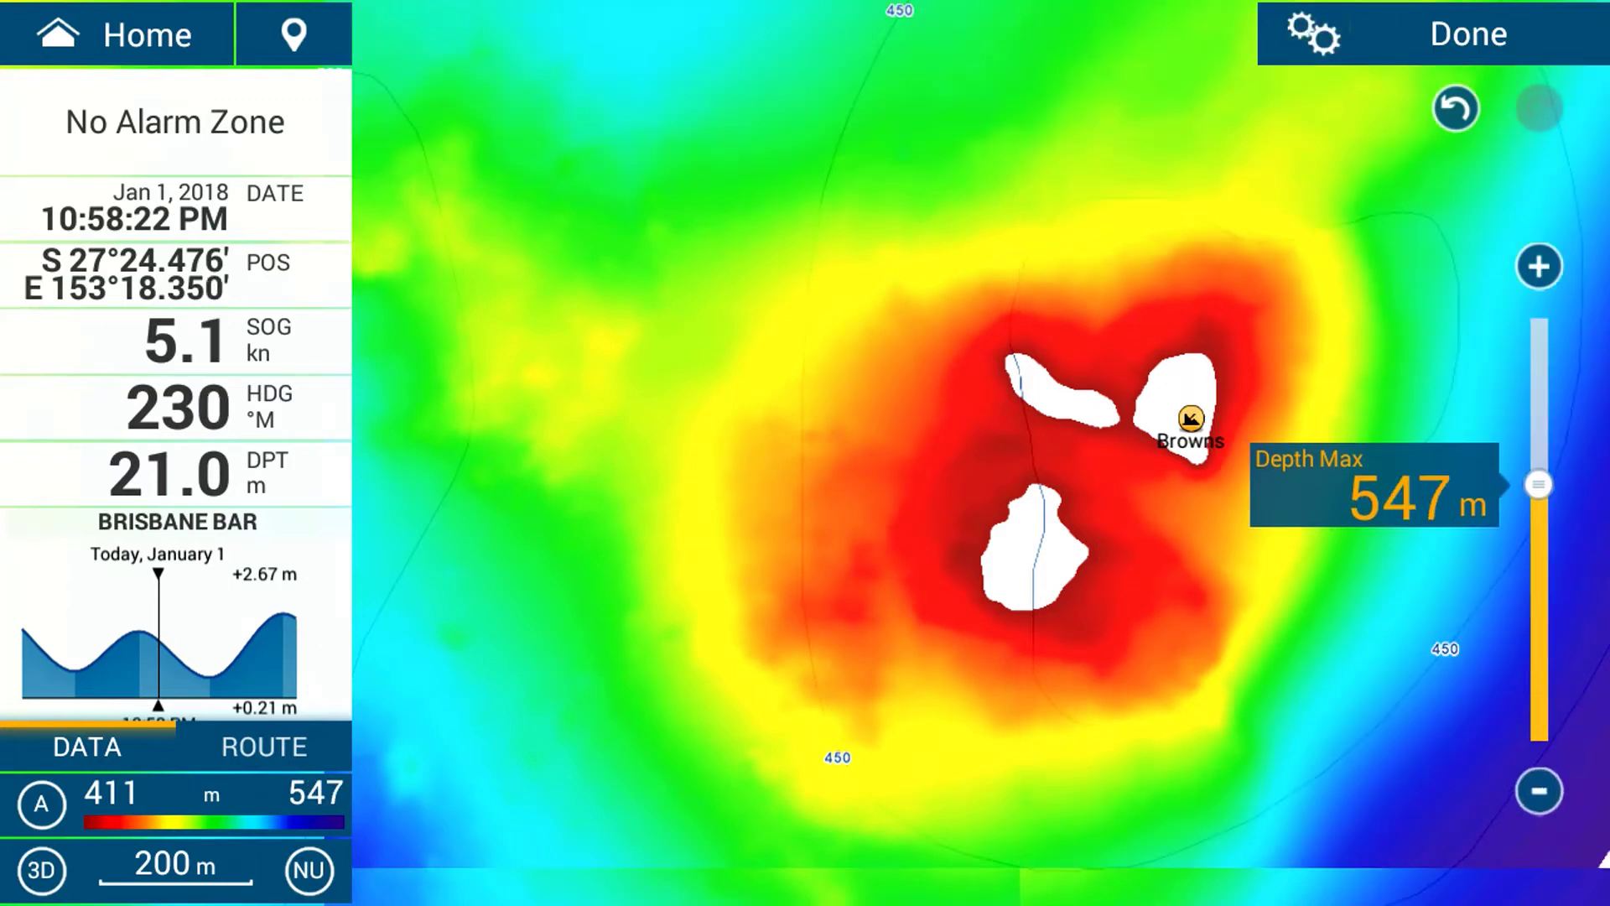
{"action": "left_click", "coordinate": [1540, 791]}
{"action": "left_click", "coordinate": [1539, 791]}
{"action": "left_click", "coordinate": [1539, 791]}
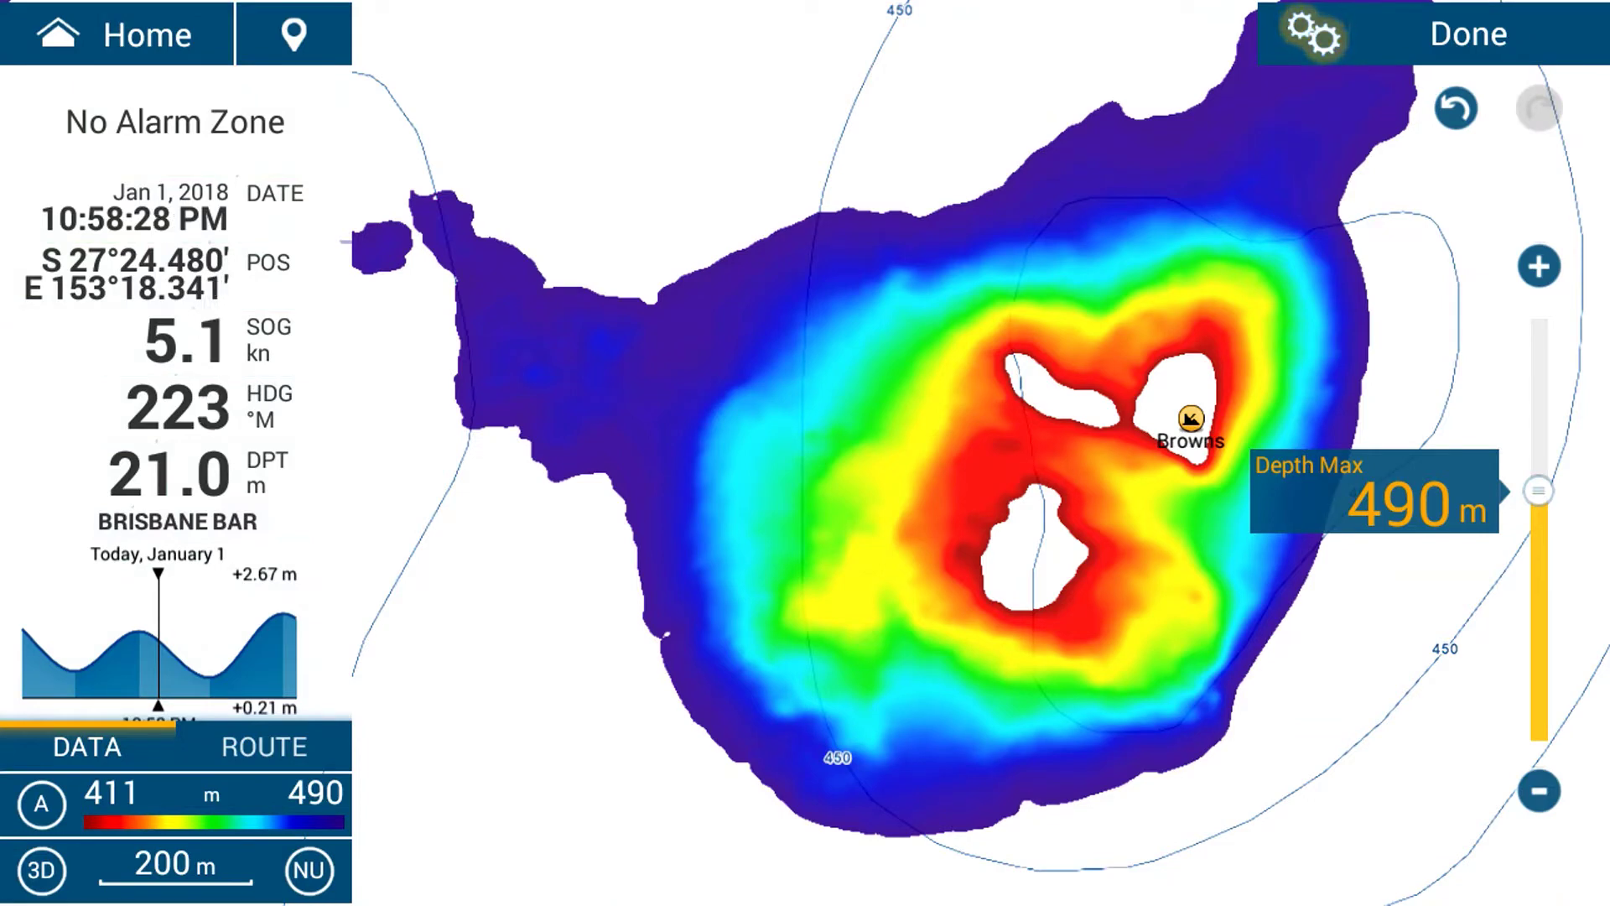
{"action": "left_click", "coordinate": [1539, 266]}
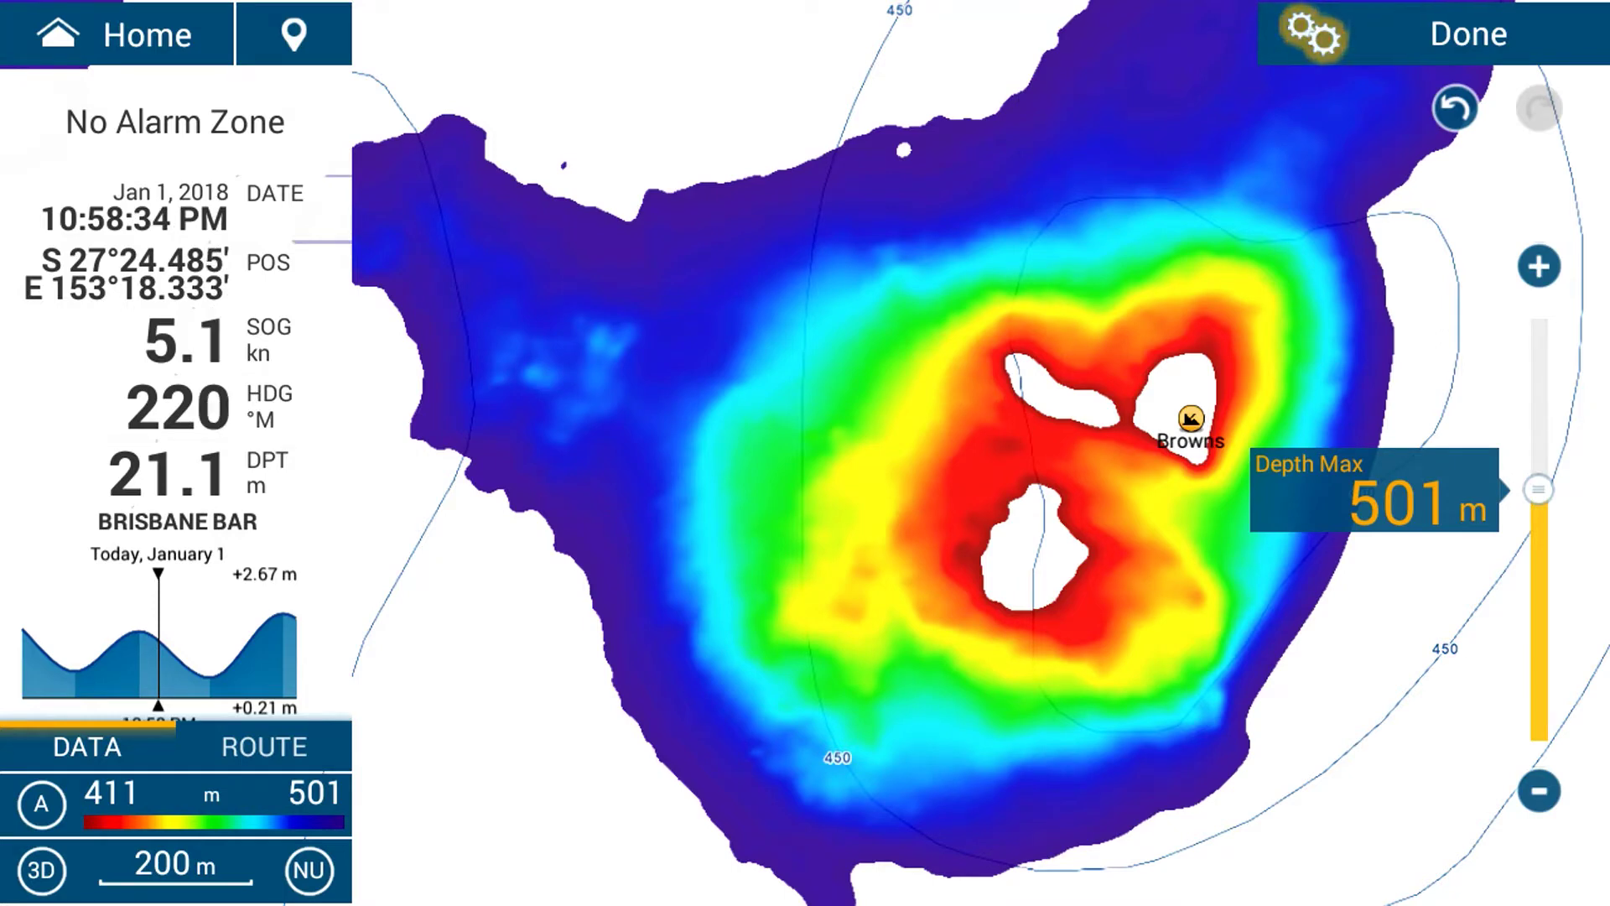
{"action": "left_click", "coordinate": [1468, 34]}
- Set the shading range's minimum depth to 354 m and its maximum depth to 524 m
{"action": "left_click", "coordinate": [110, 793]}
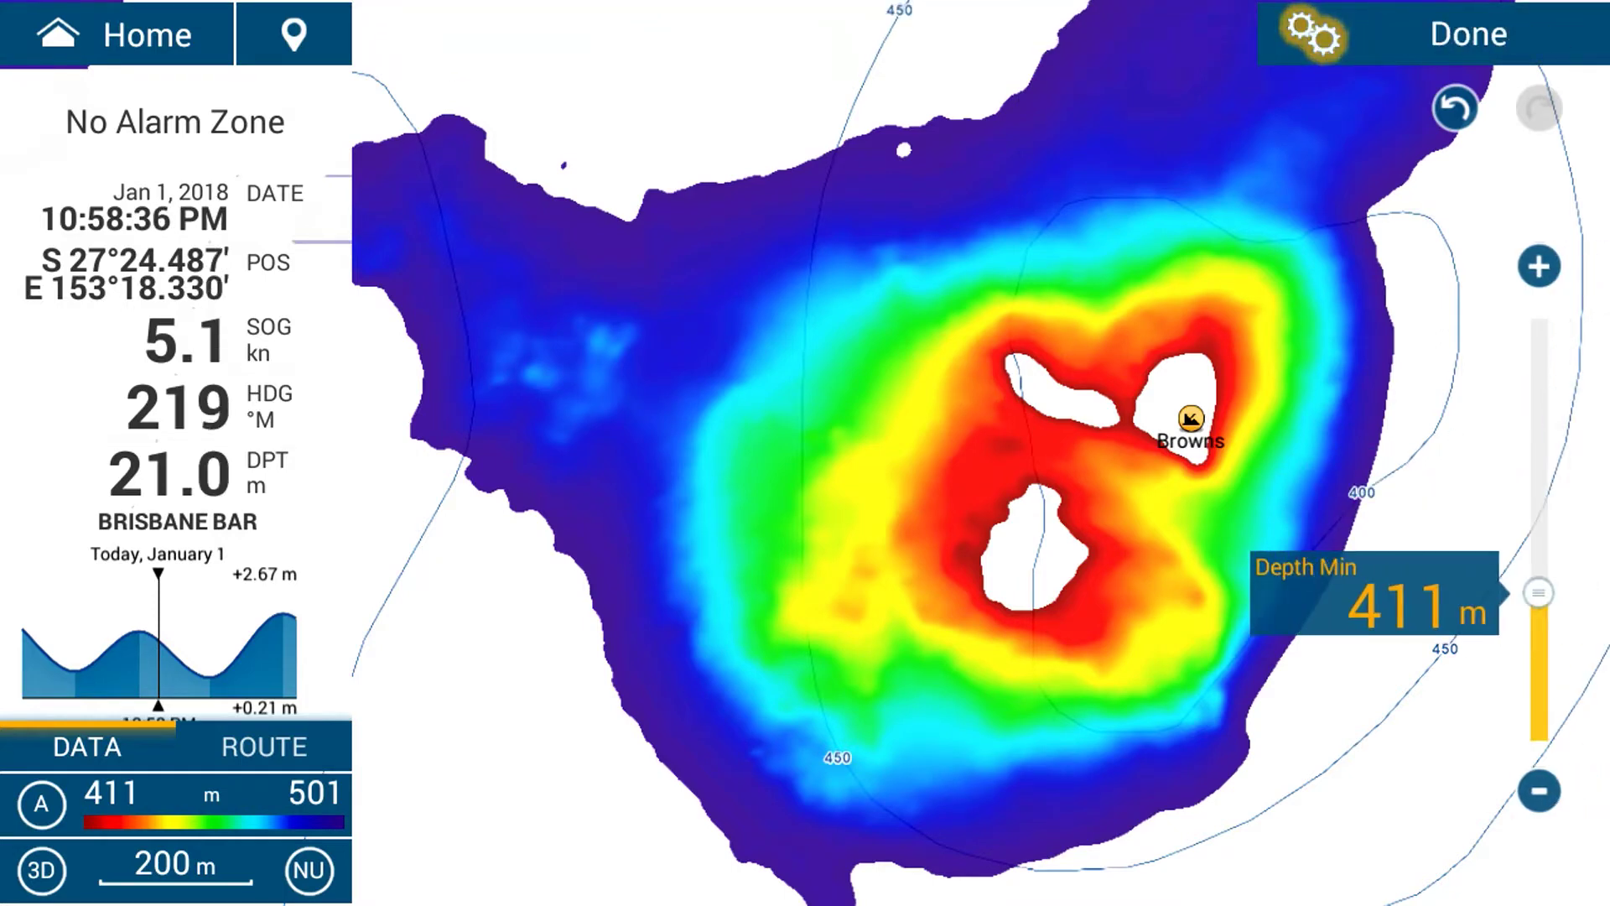
{"action": "left_click", "coordinate": [1539, 266]}
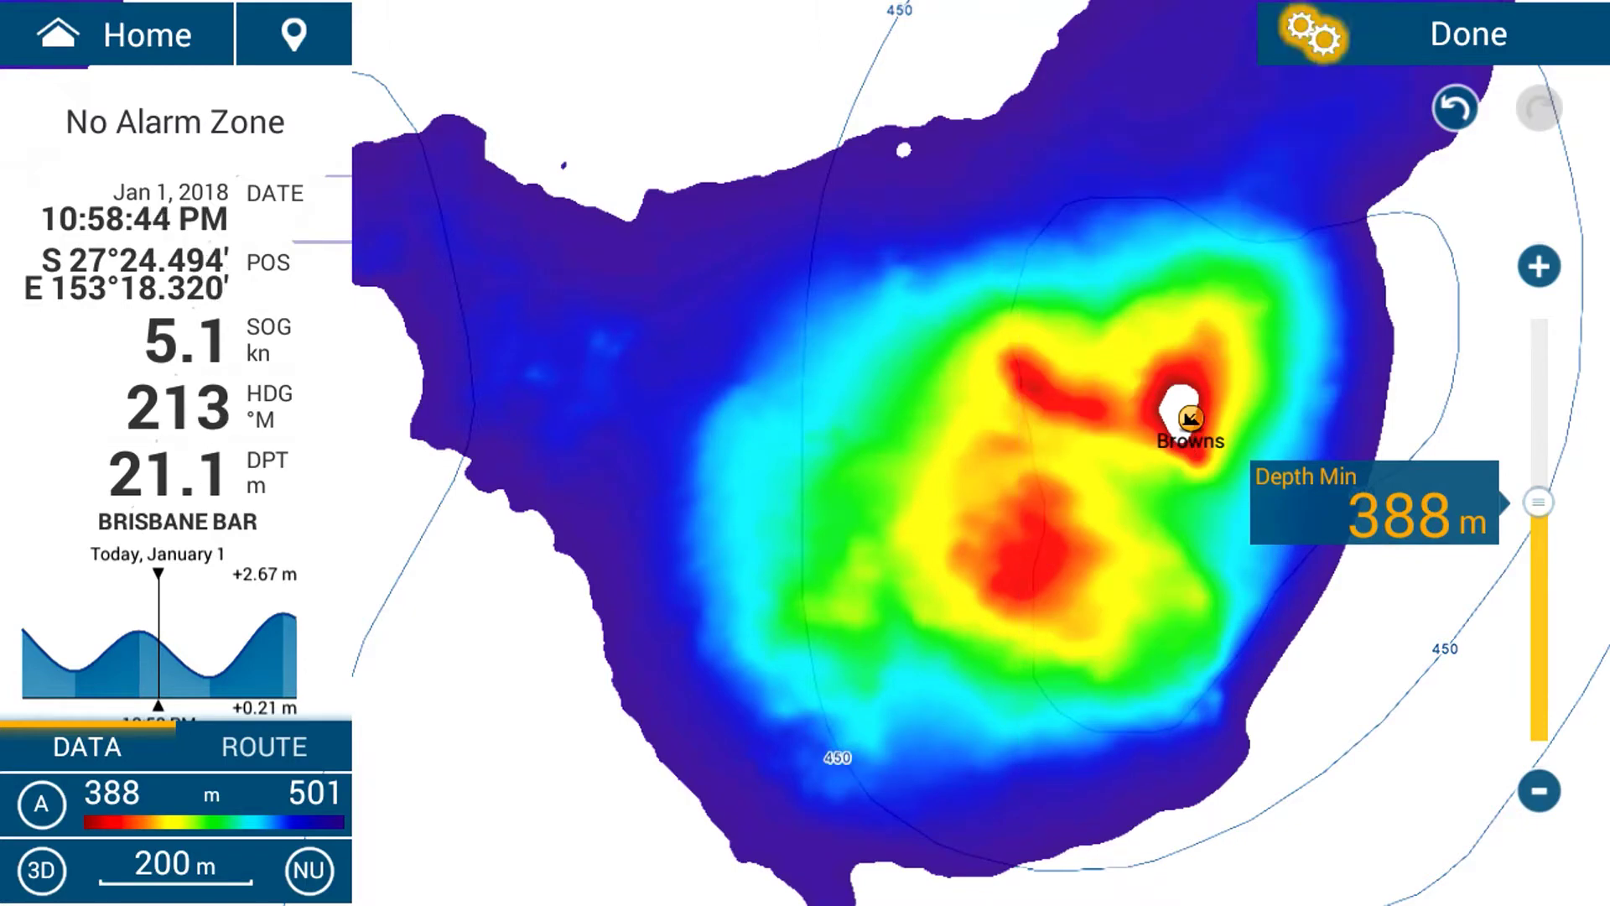
{"action": "left_click", "coordinate": [1539, 791]}
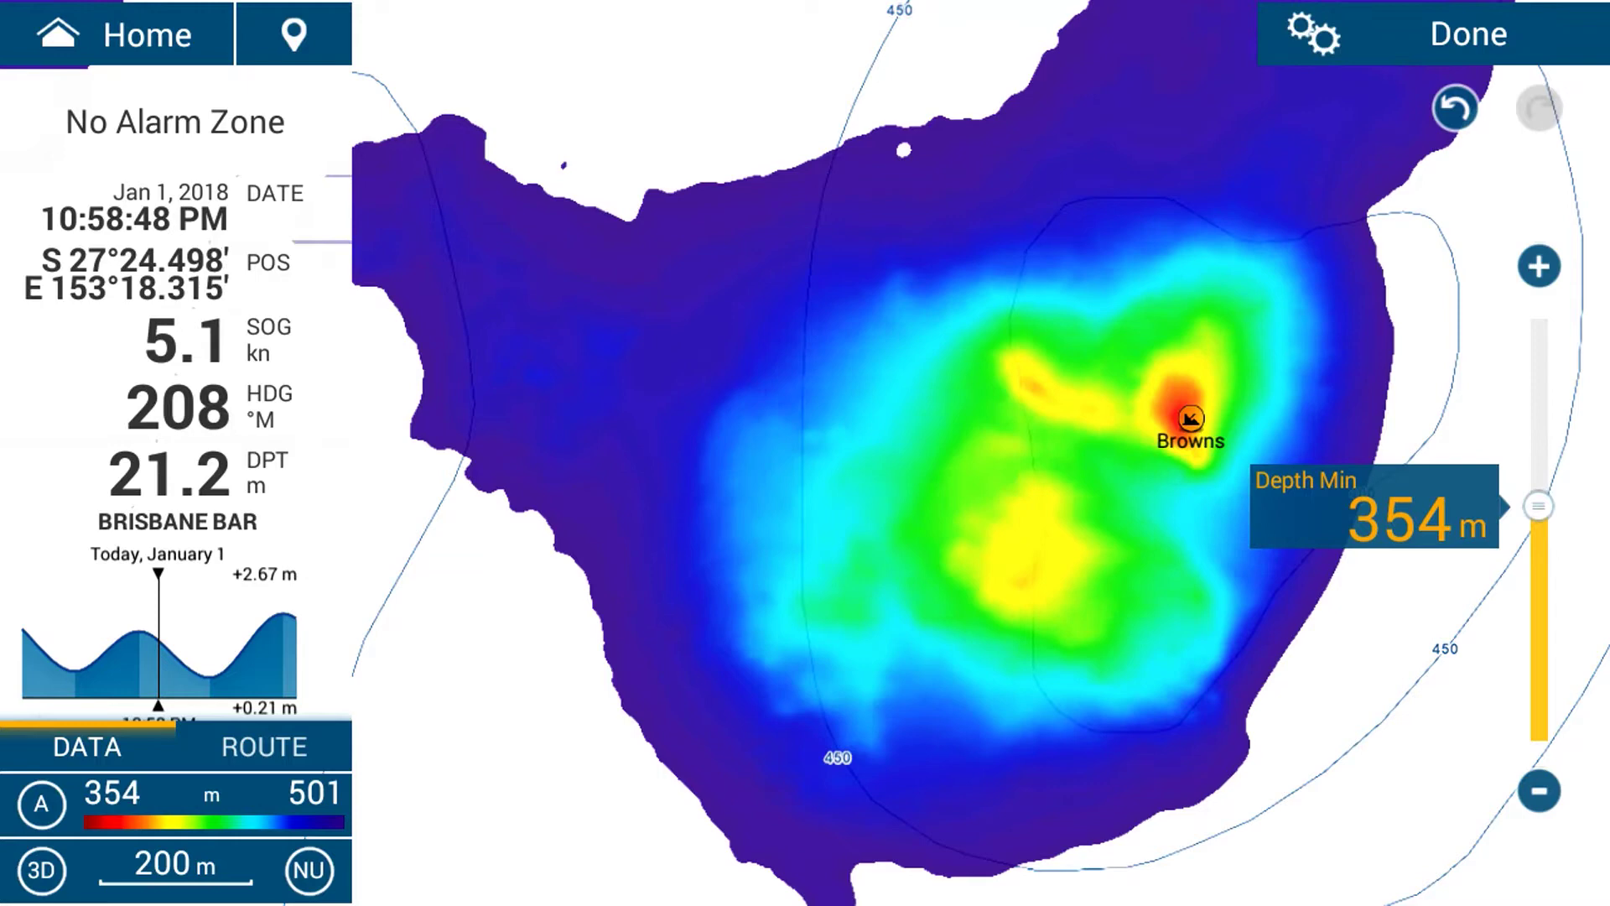
{"action": "left_click", "coordinate": [1468, 33]}
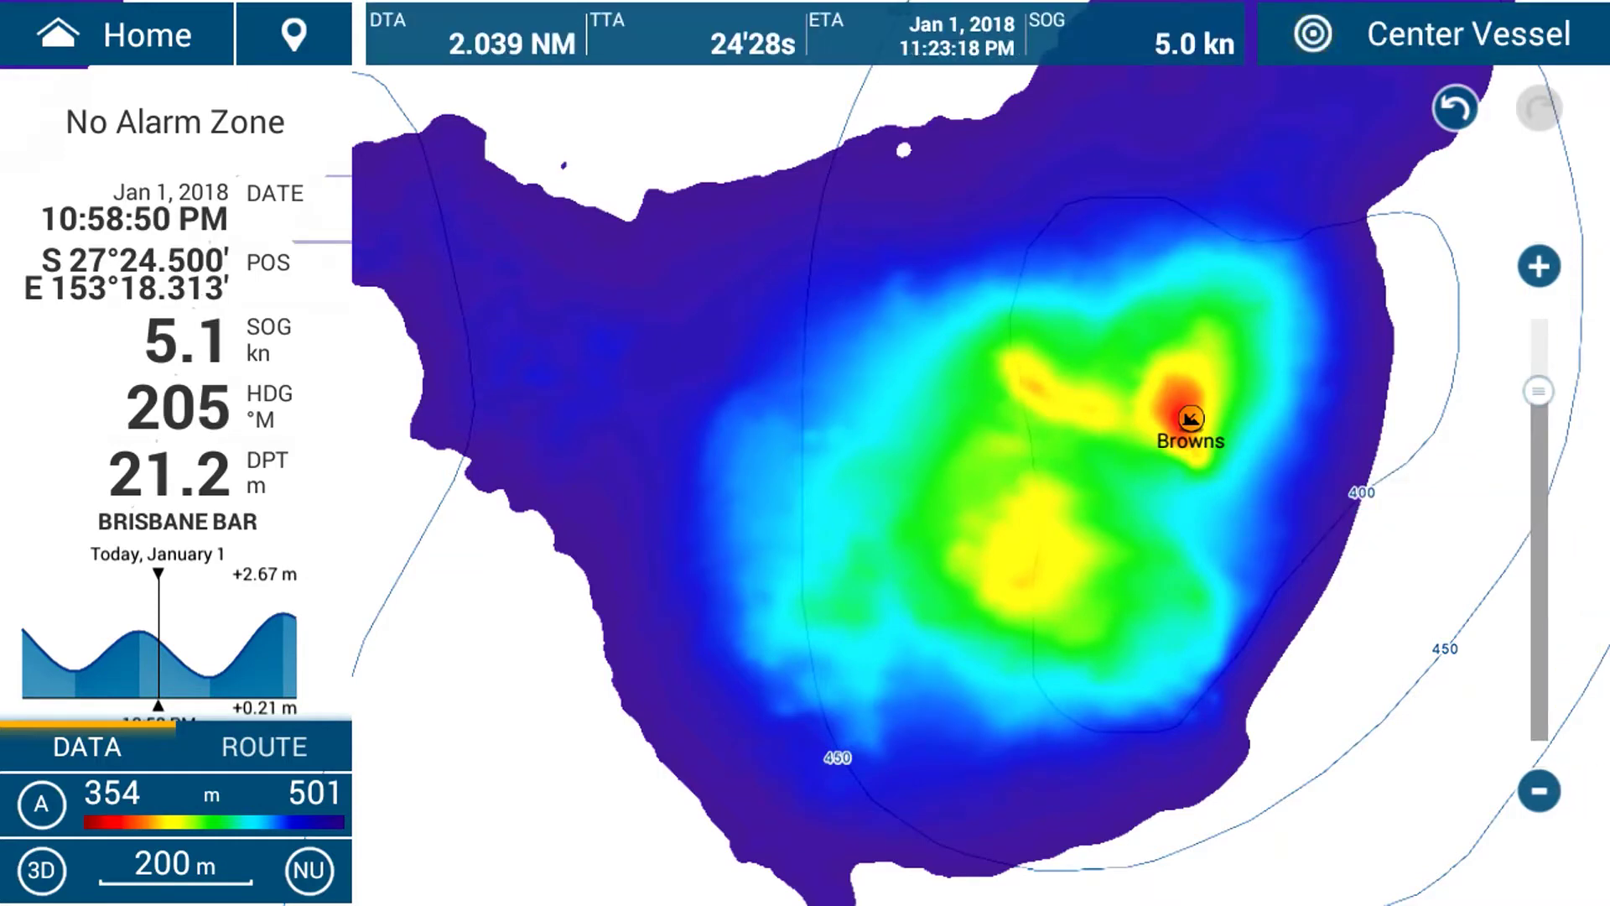
{"action": "left_click", "coordinate": [315, 793]}
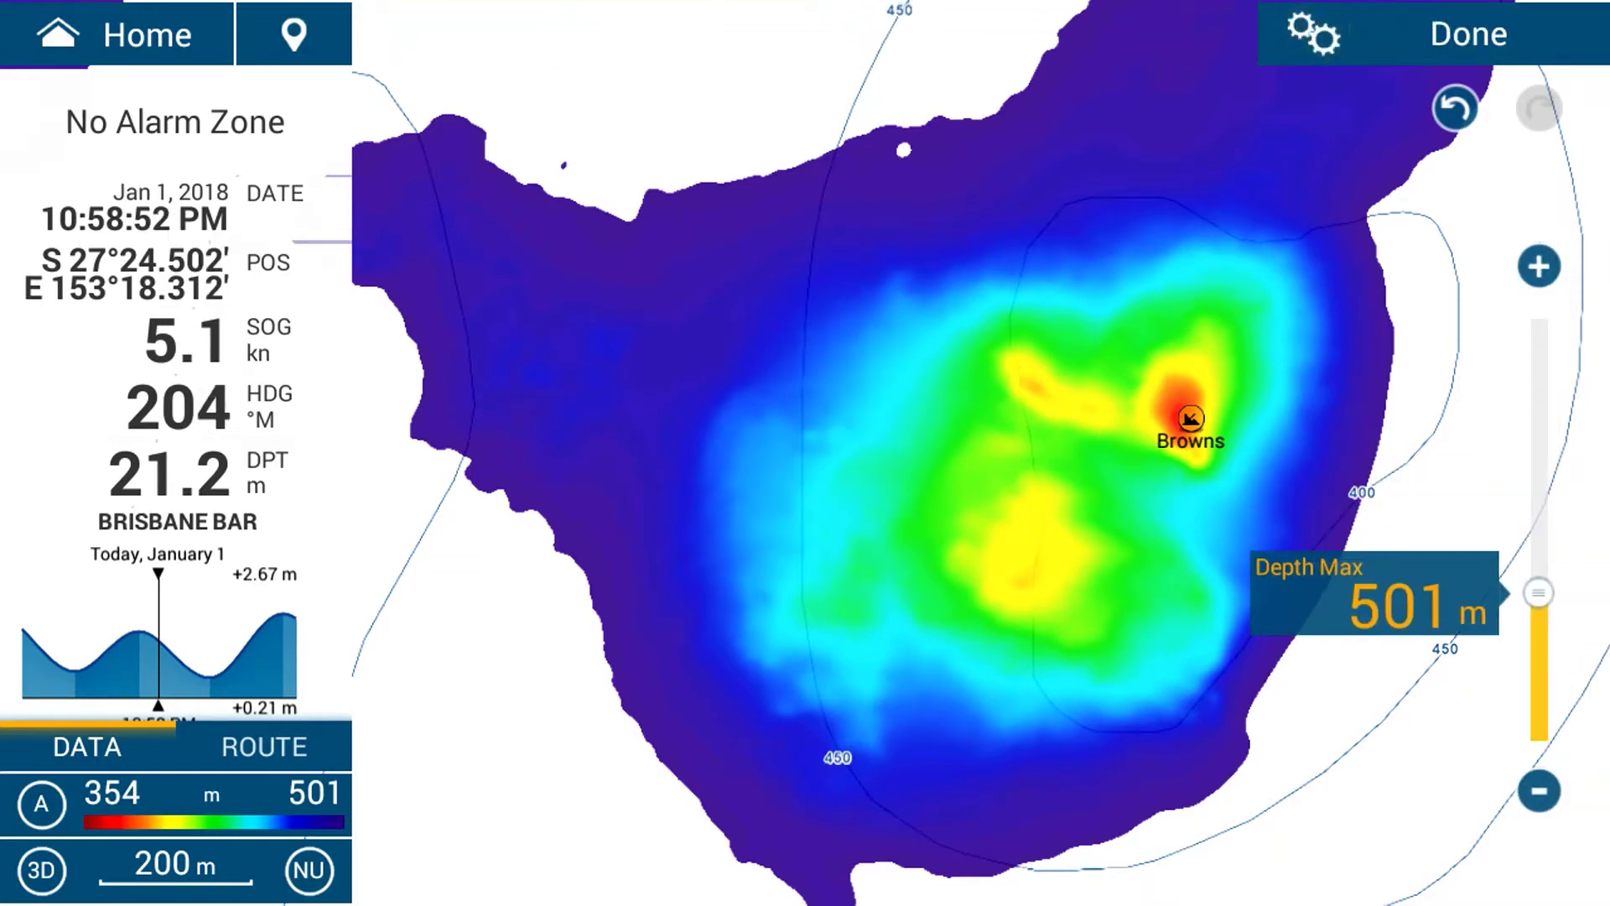
{"action": "left_click_drag", "start_coordinate": [1539, 593], "coordinate": [1539, 487]}
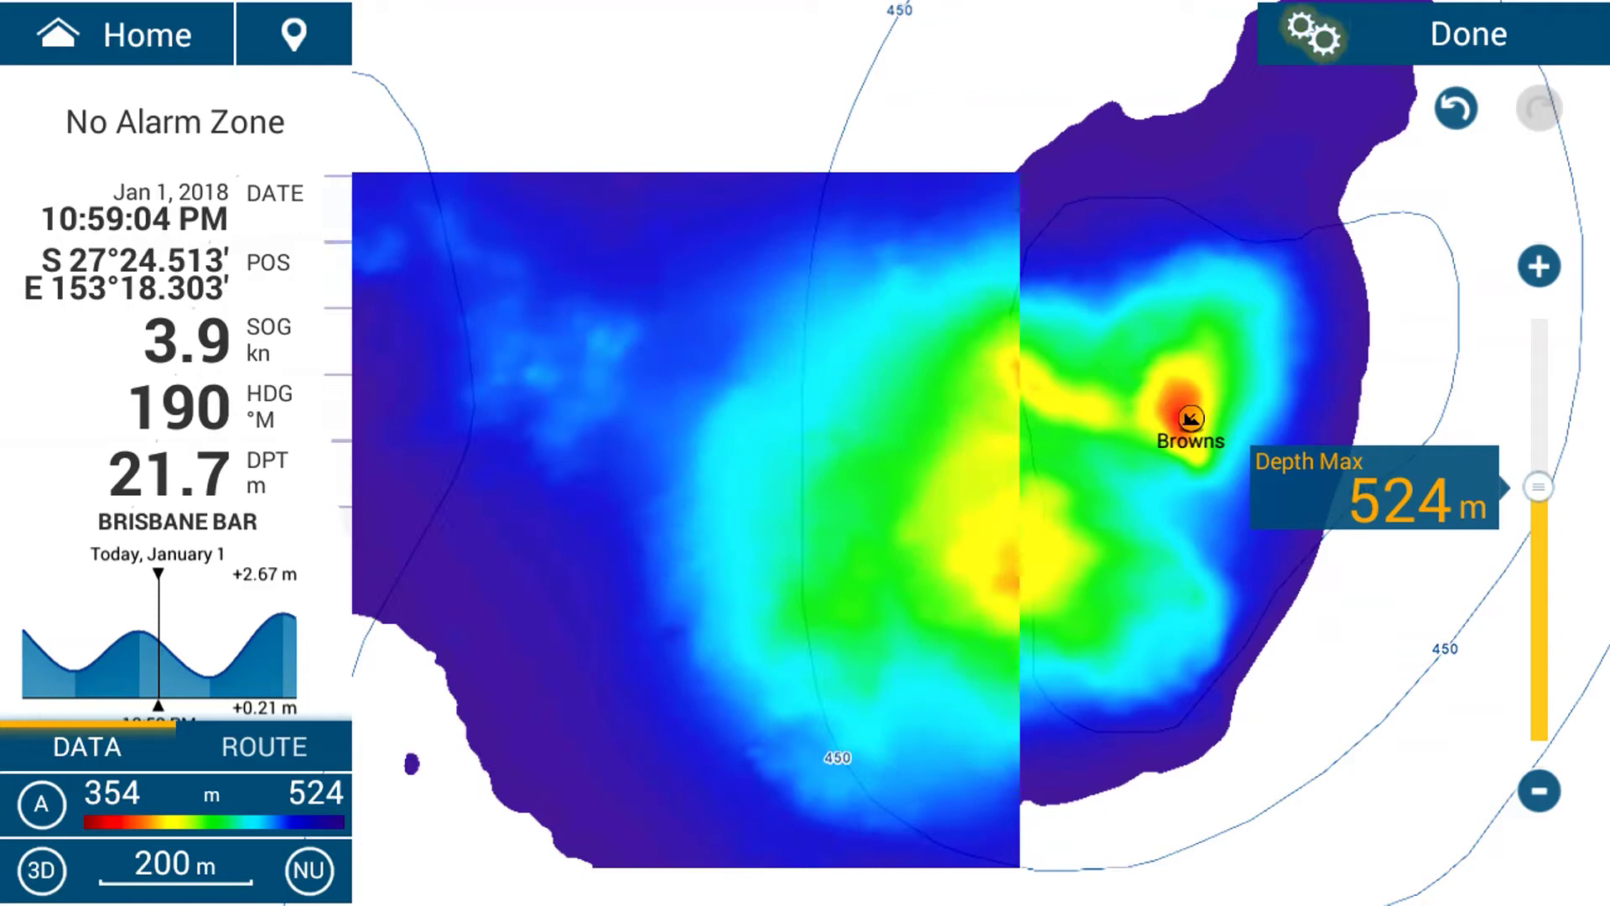
{"action": "left_click", "coordinate": [1468, 35]}
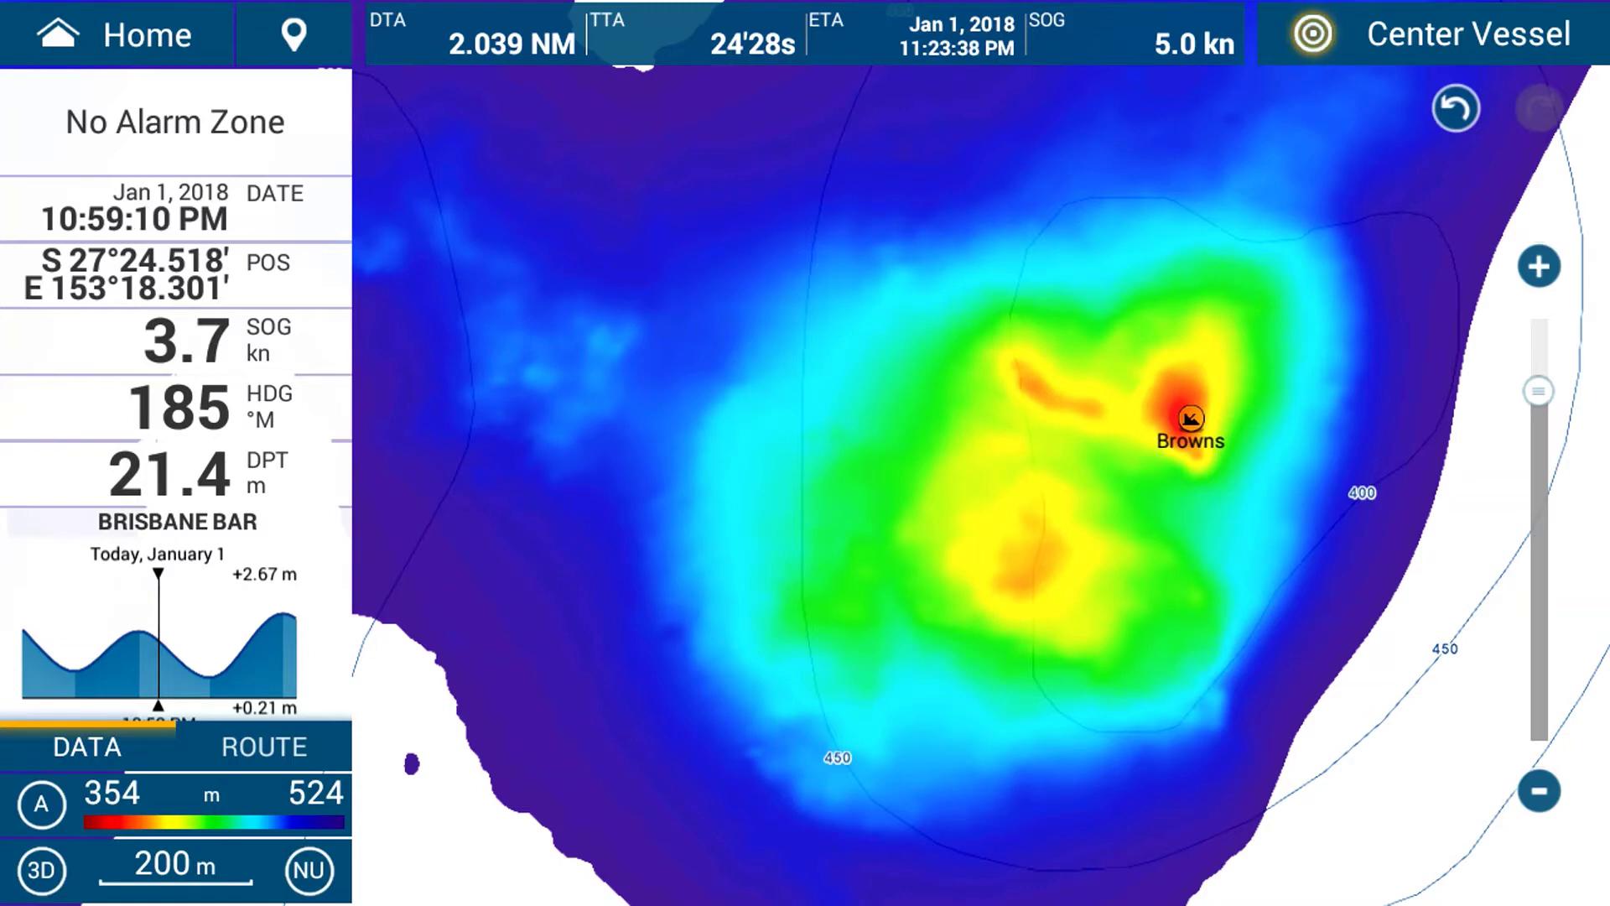
- Turn on Depth Contour for the chart
{"action": "left_click_drag", "start_coordinate": [805, 902], "coordinate": [805, 587]}
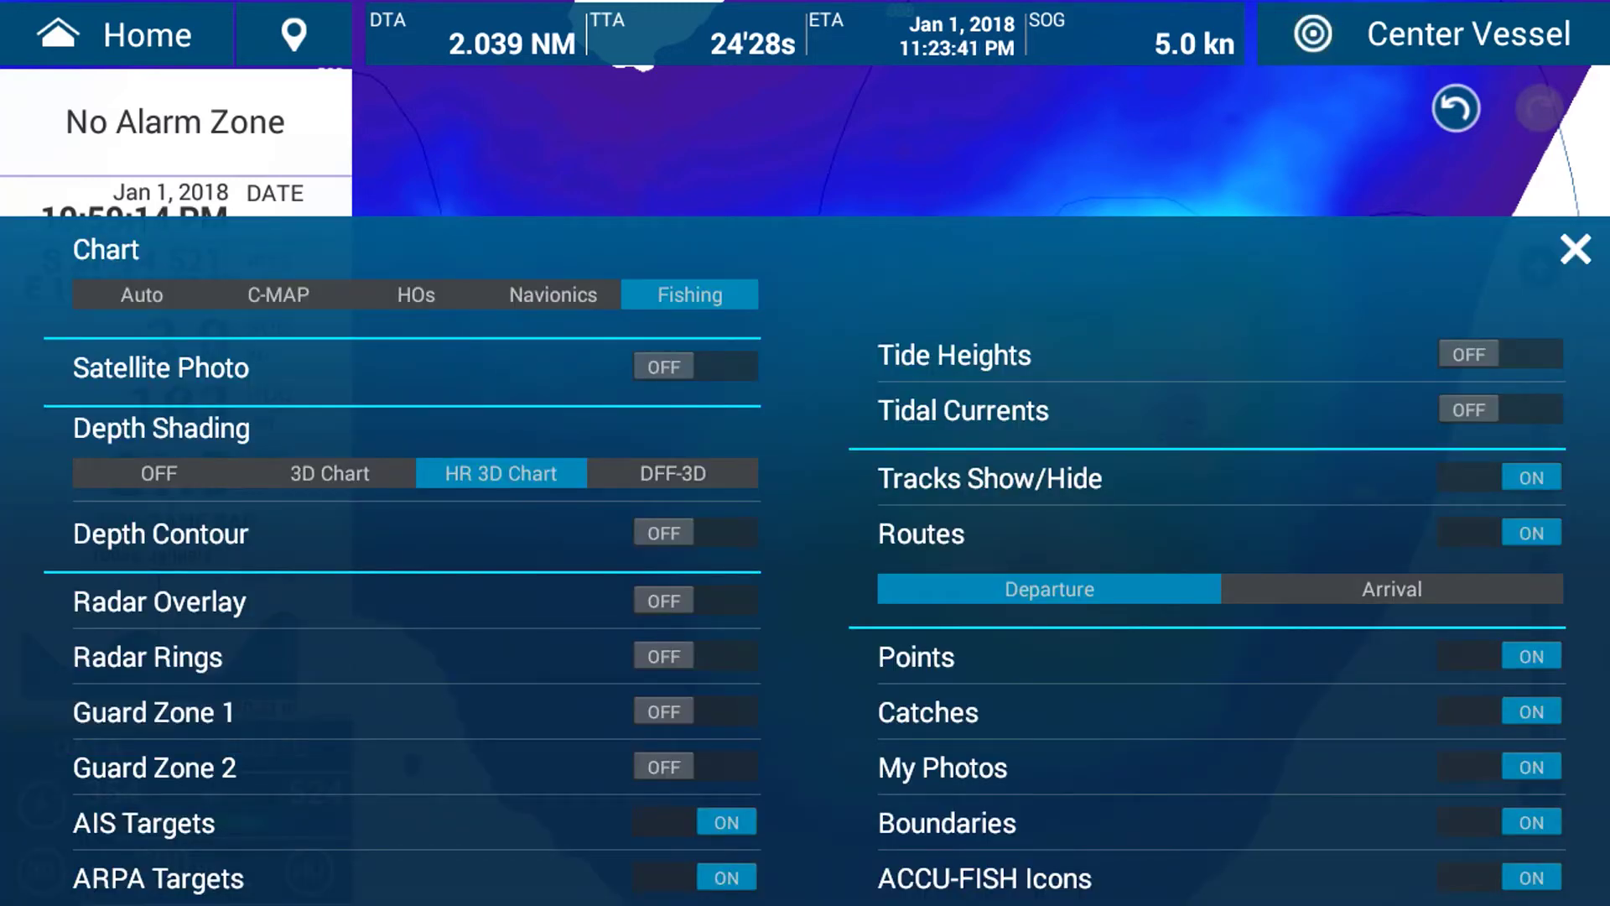
{"action": "left_click", "coordinate": [695, 534]}
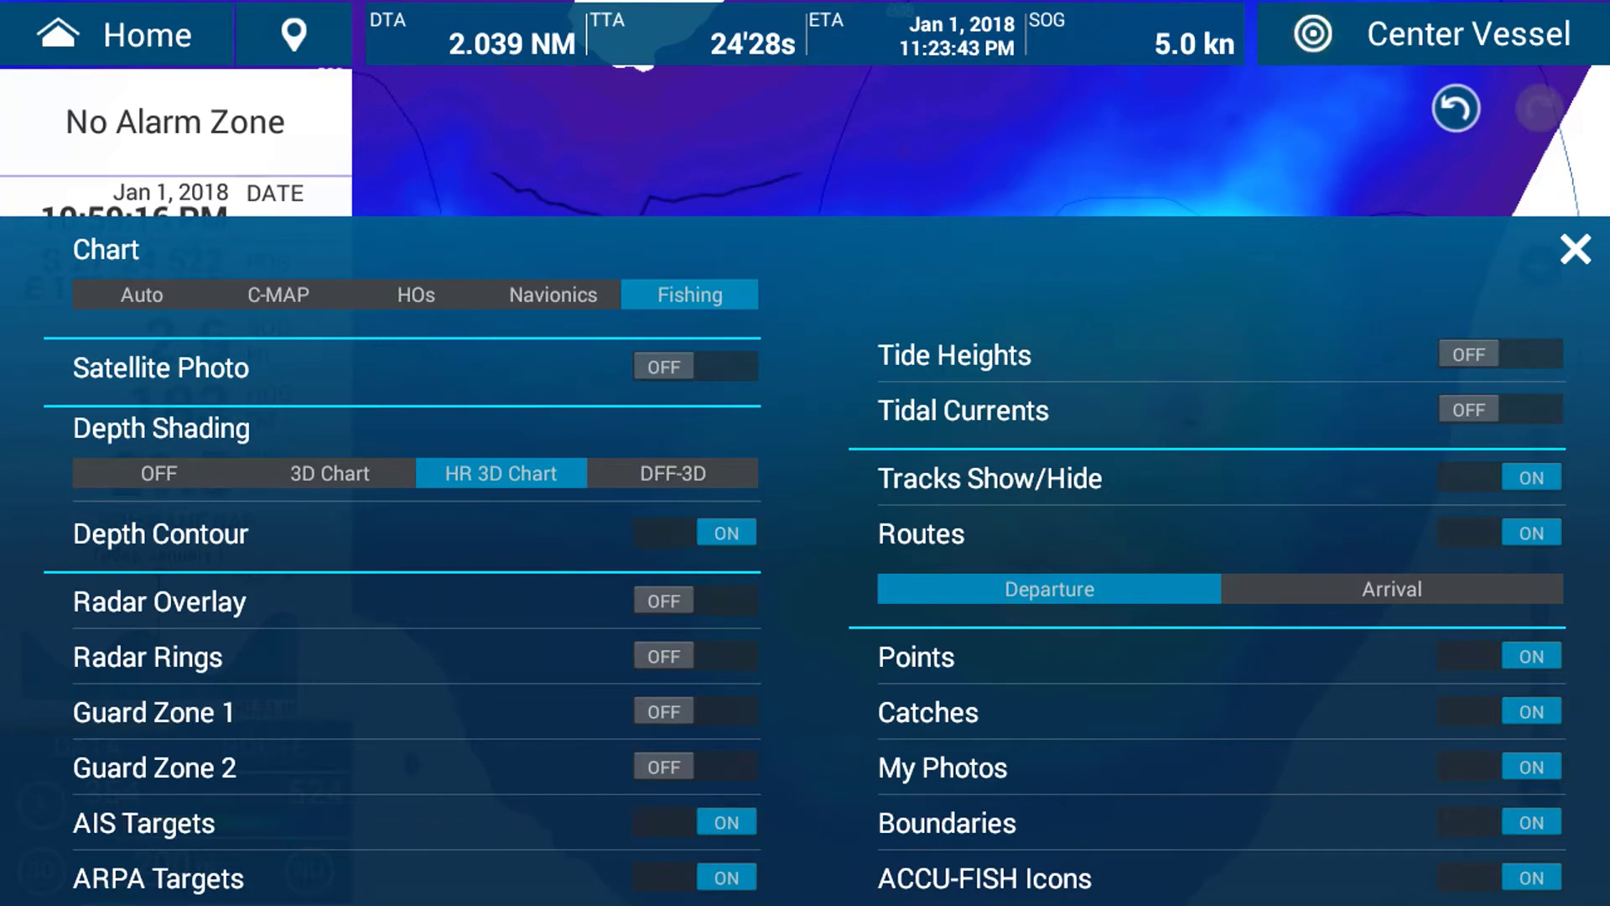
{"action": "left_click", "coordinate": [1577, 249]}
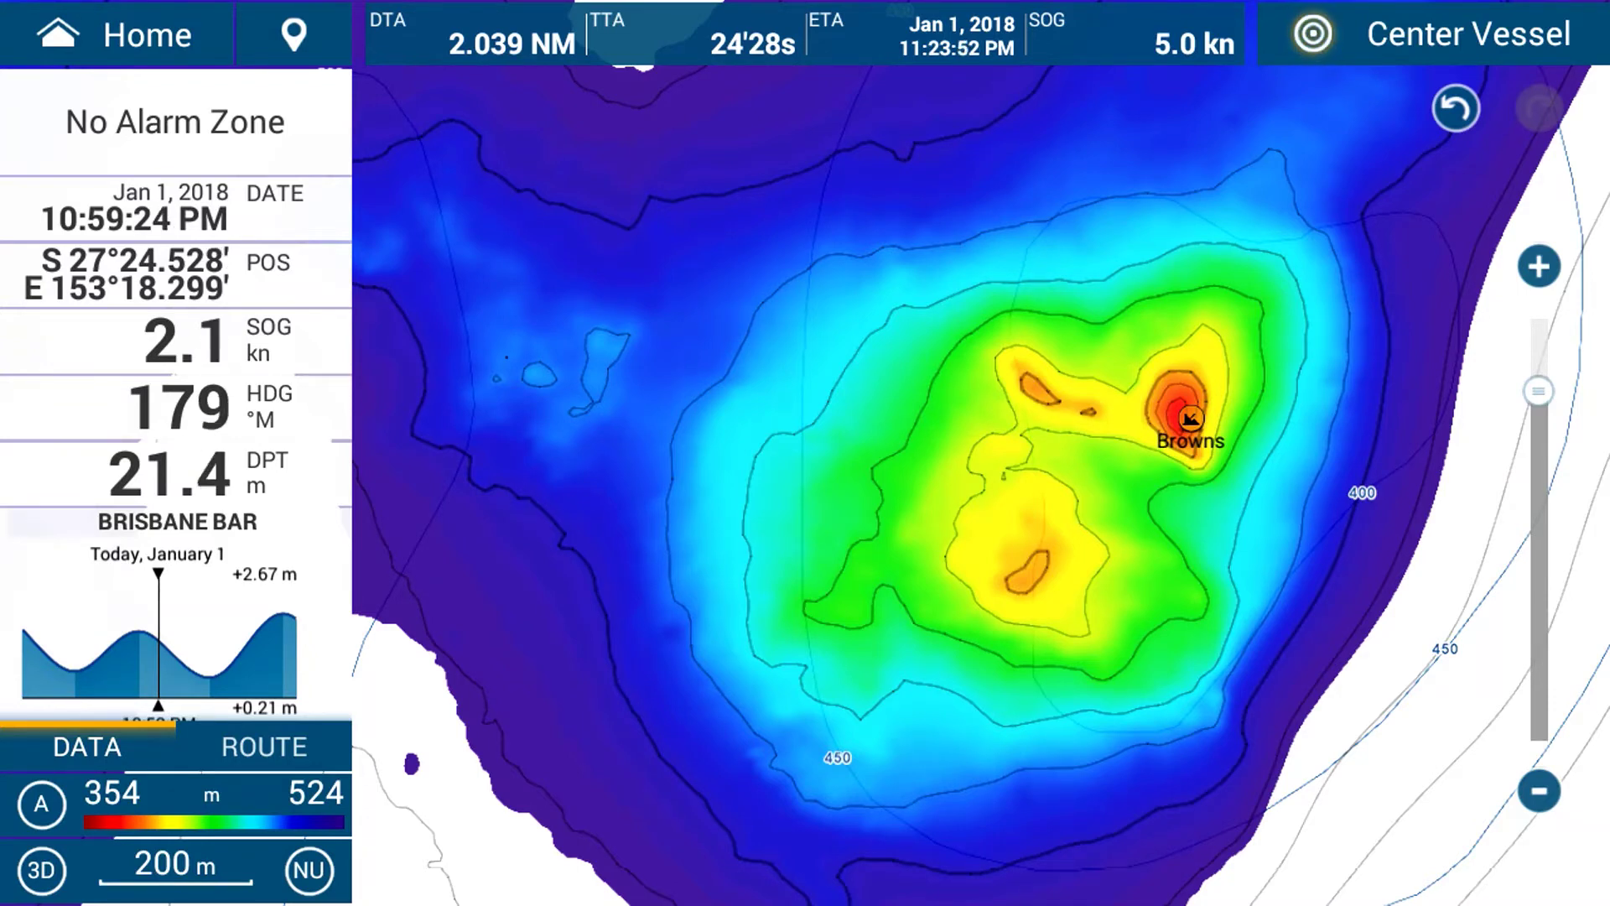
- Switch the depth shading range back to automatic and inspect the contours around the Browns mark at closer range
{"action": "left_click", "coordinate": [41, 805]}
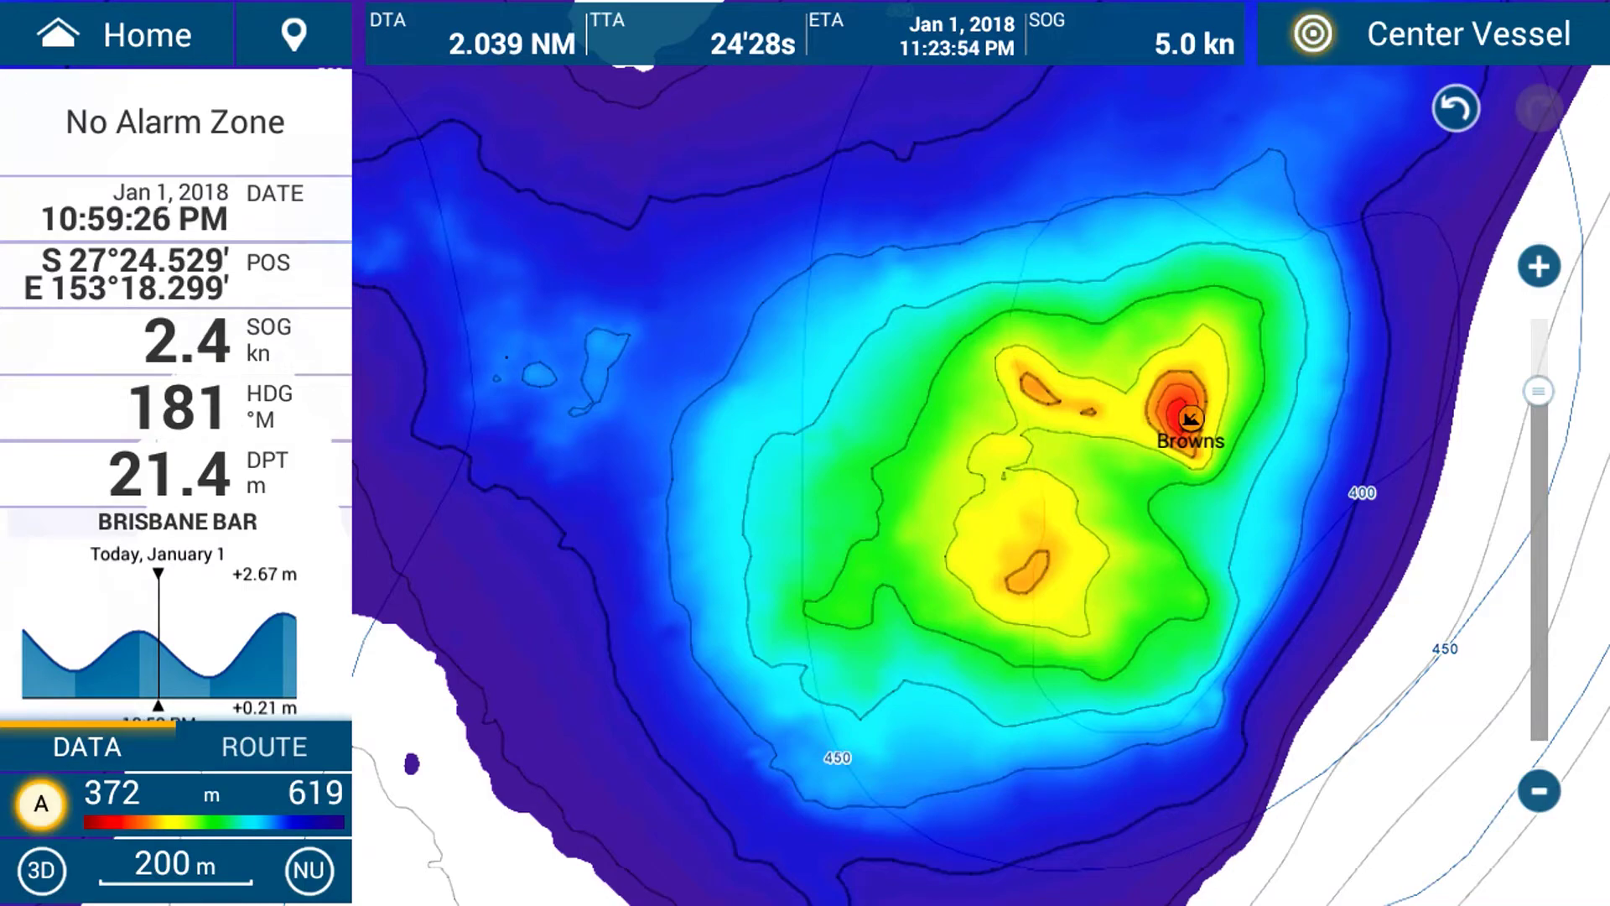
{"action": "scroll", "coordinate": [1103, 469], "scroll_direction": "up", "scroll_amount": 2}
{"action": "scroll", "coordinate": [1118, 483], "scroll_direction": "up", "scroll_amount": 3}
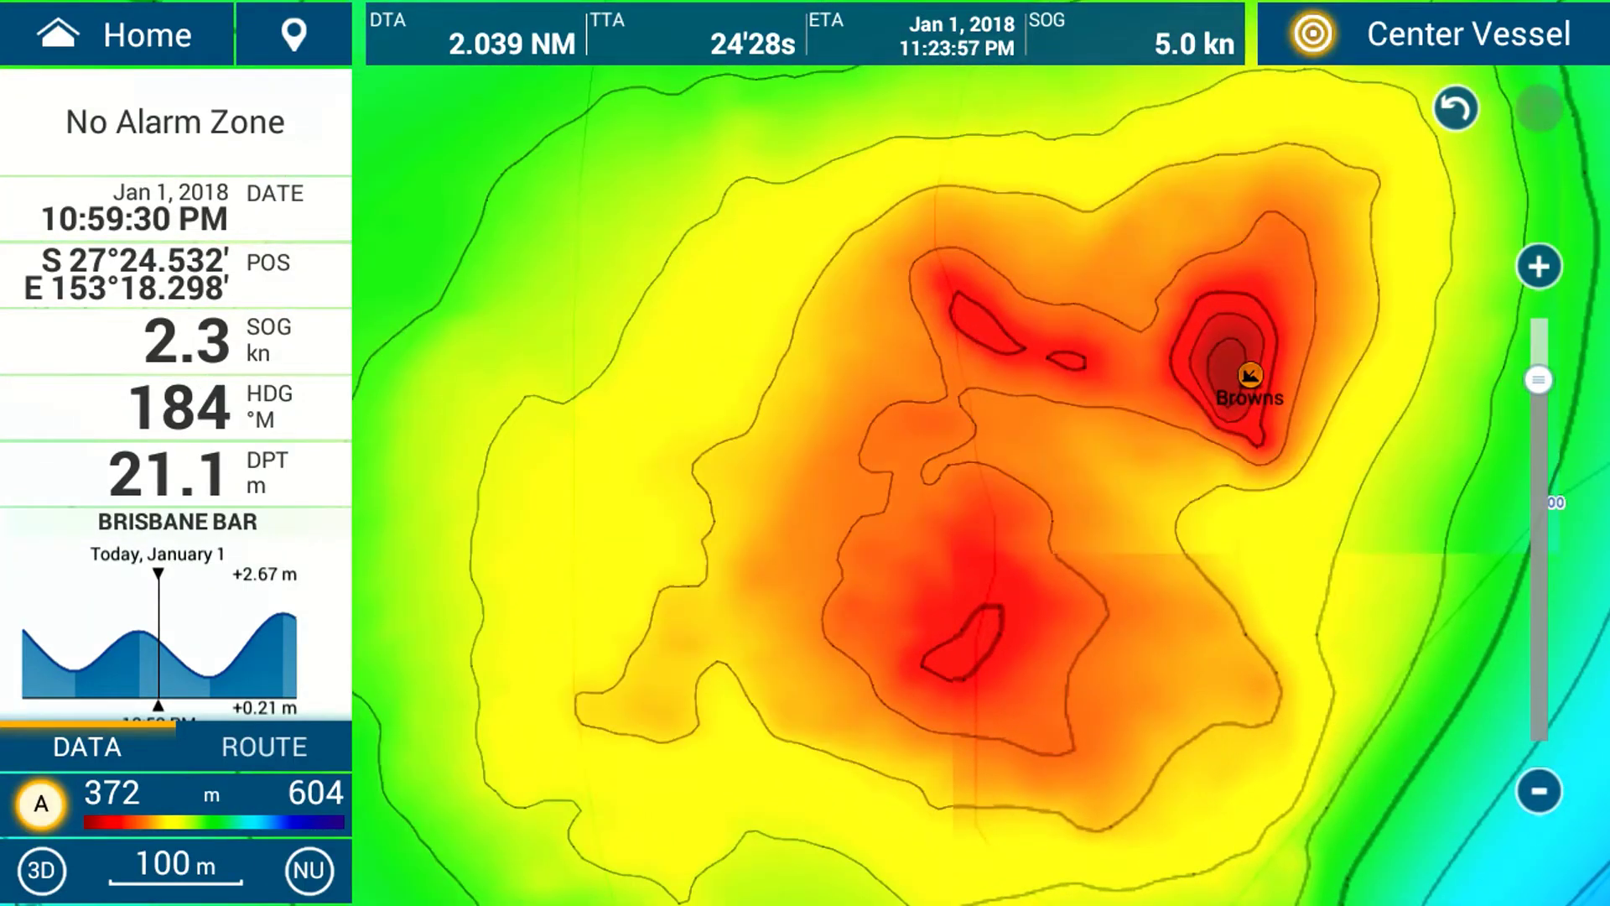
{"action": "scroll", "coordinate": [1136, 488], "scroll_direction": "up", "scroll_amount": 3}
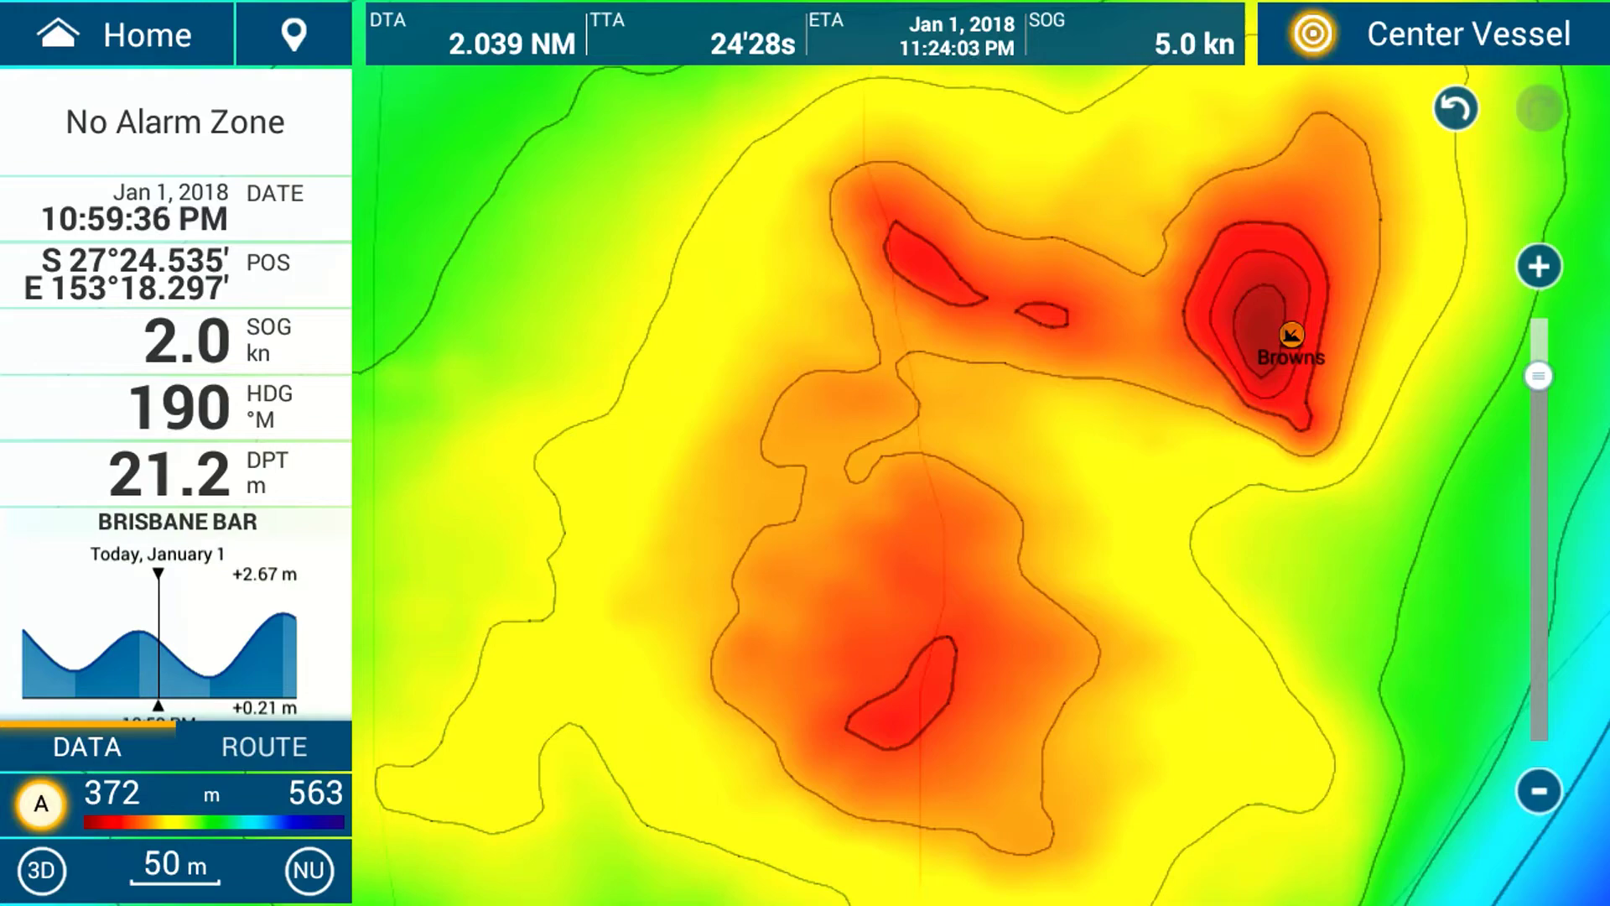
{"action": "scroll", "coordinate": [1208, 608], "scroll_direction": "down", "scroll_amount": 3}
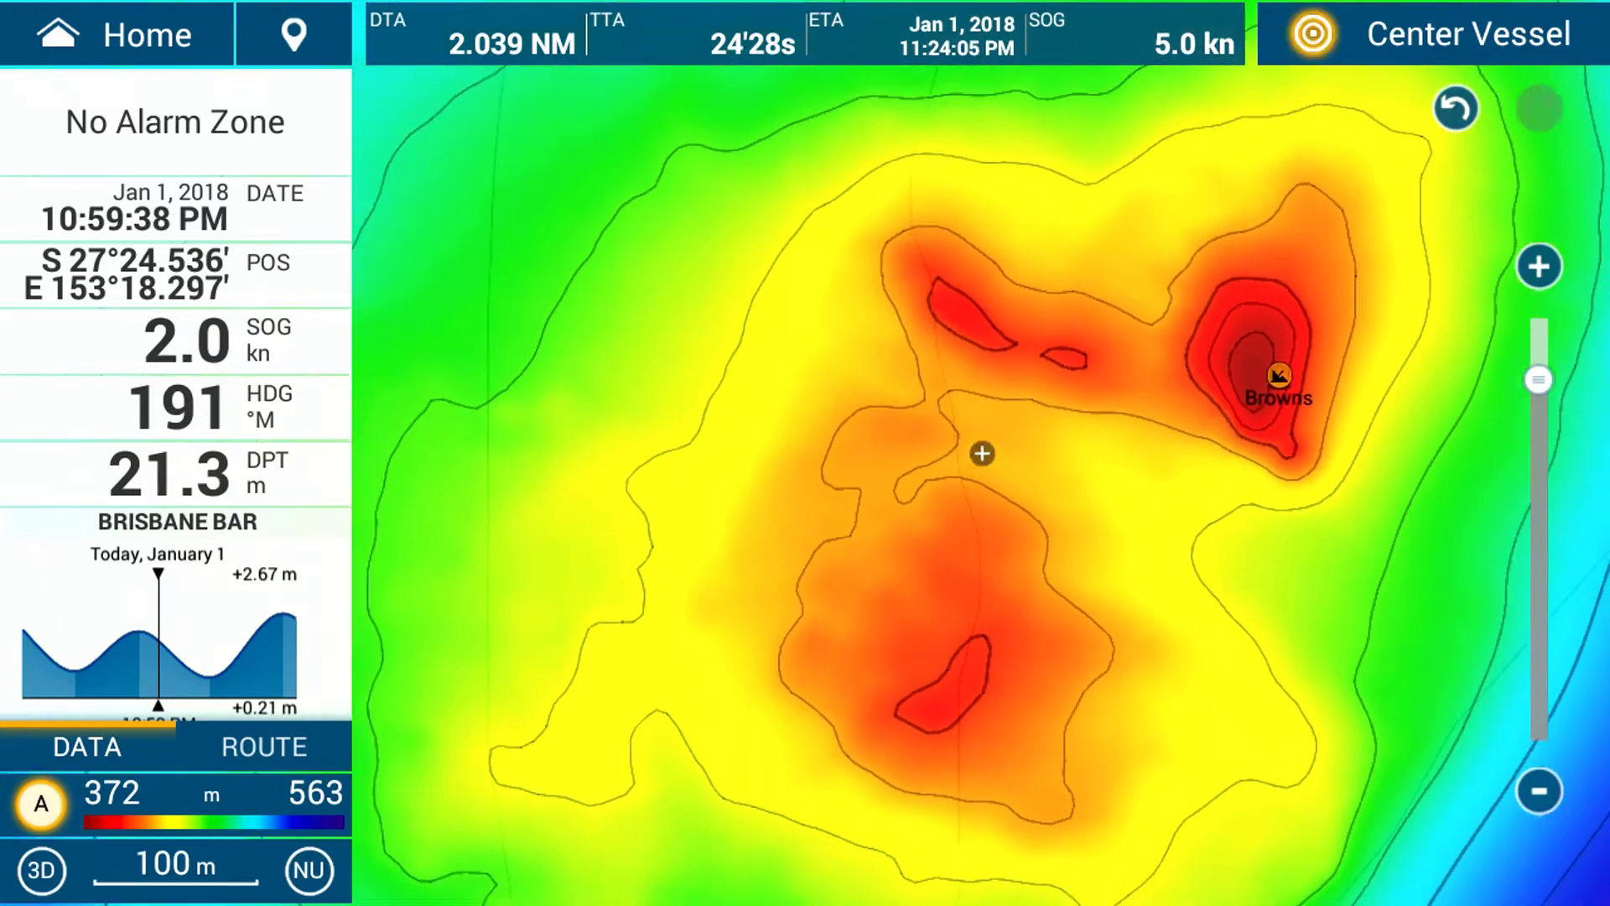
{"action": "scroll", "coordinate": [1238, 638], "scroll_direction": "down", "scroll_amount": 2}
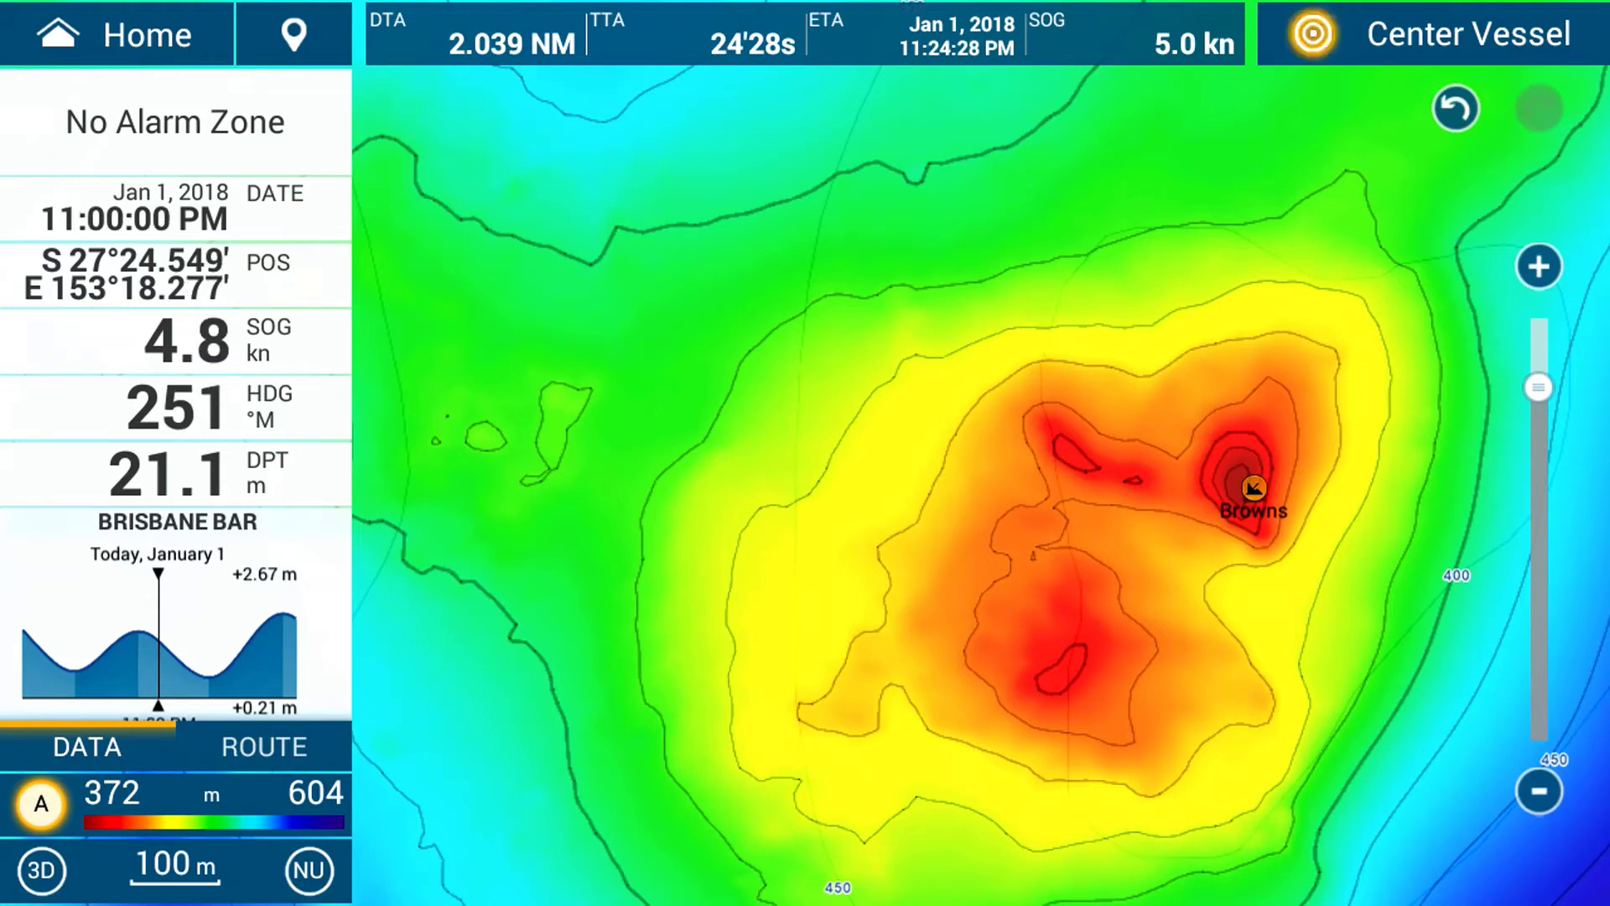
- Look through the Chart Plotter settings as far as the Depth Shading Values section, returning to the chart
{"action": "left_click", "coordinate": [118, 34]}
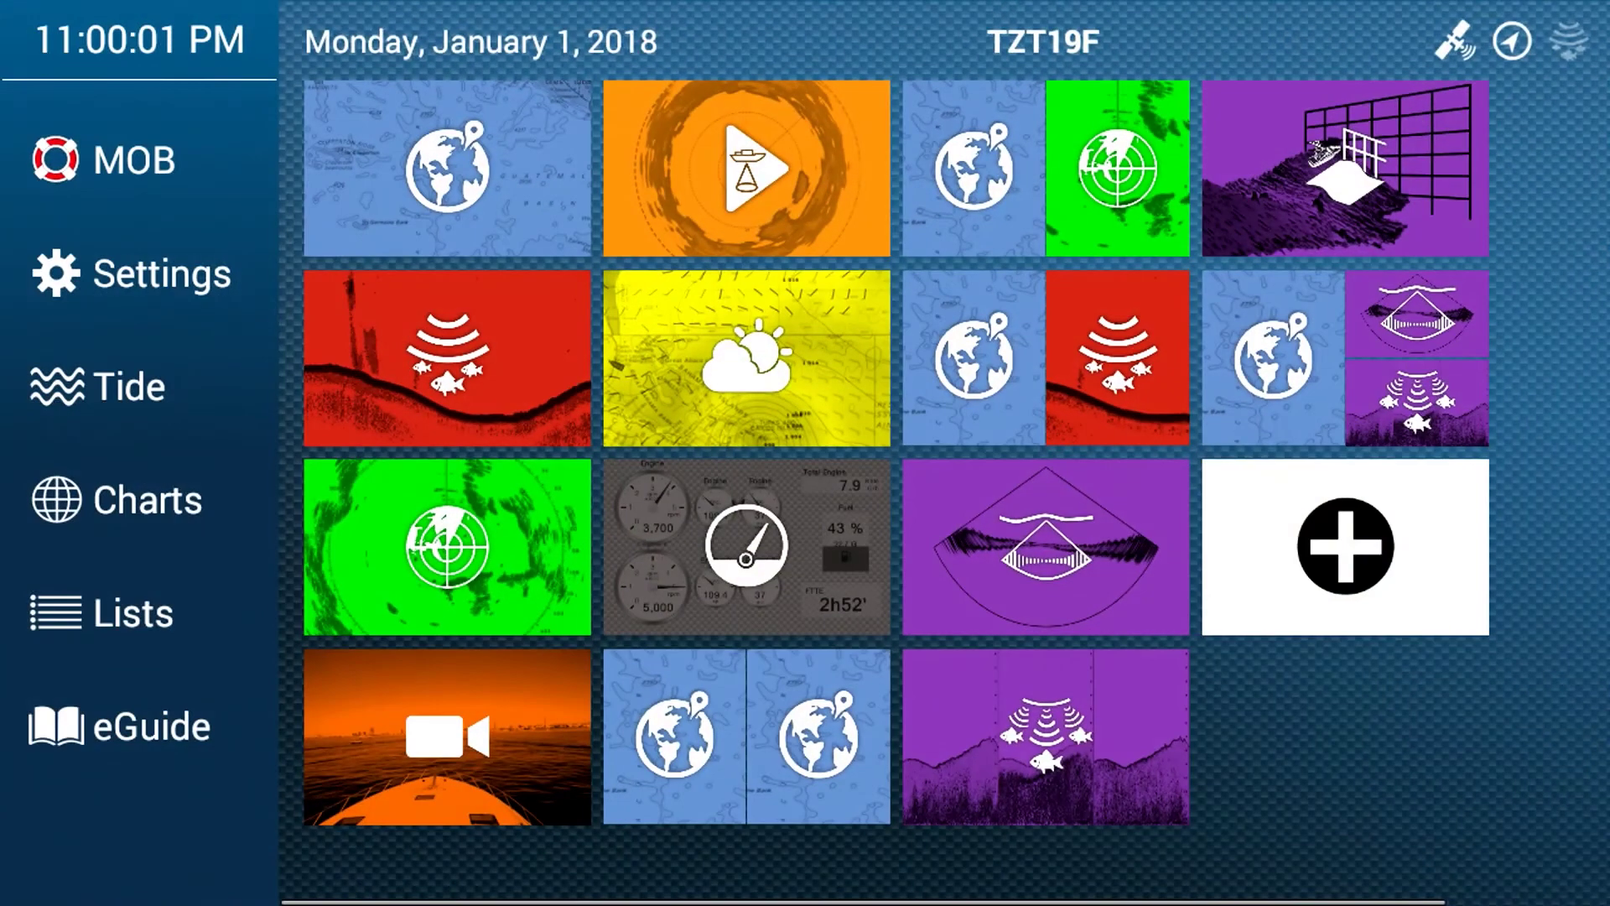
{"action": "left_click", "coordinate": [132, 274]}
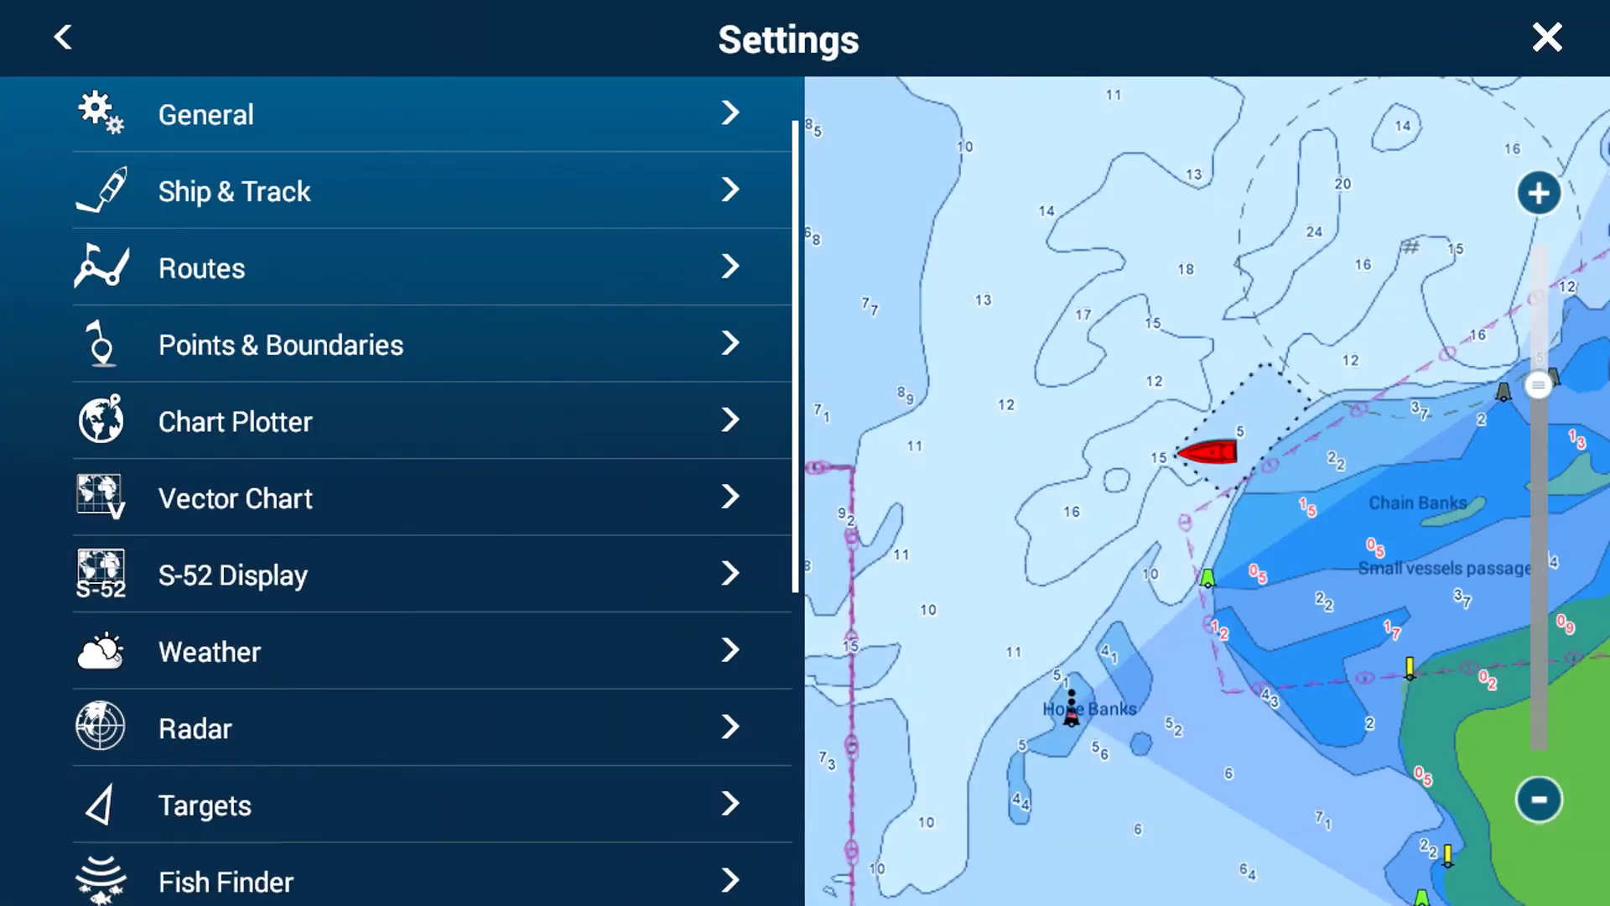
{"action": "left_click", "coordinate": [239, 421]}
{"action": "scroll", "coordinate": [403, 521], "scroll_direction": "down", "scroll_amount": 8}
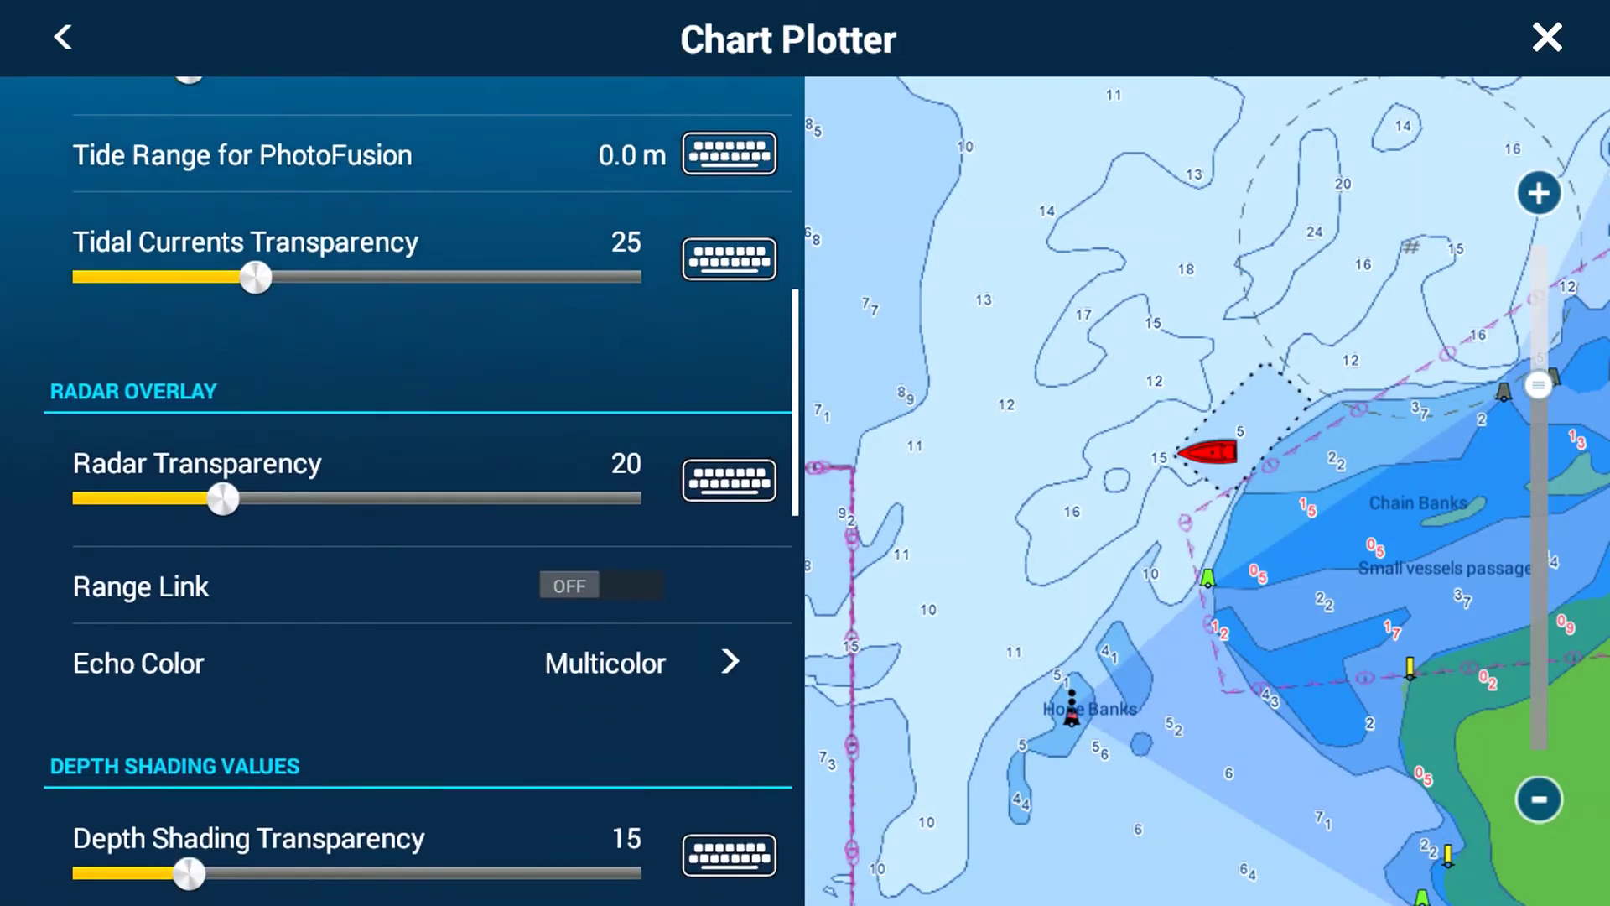
{"action": "left_click", "coordinate": [63, 38]}
{"action": "left_click", "coordinate": [63, 37]}
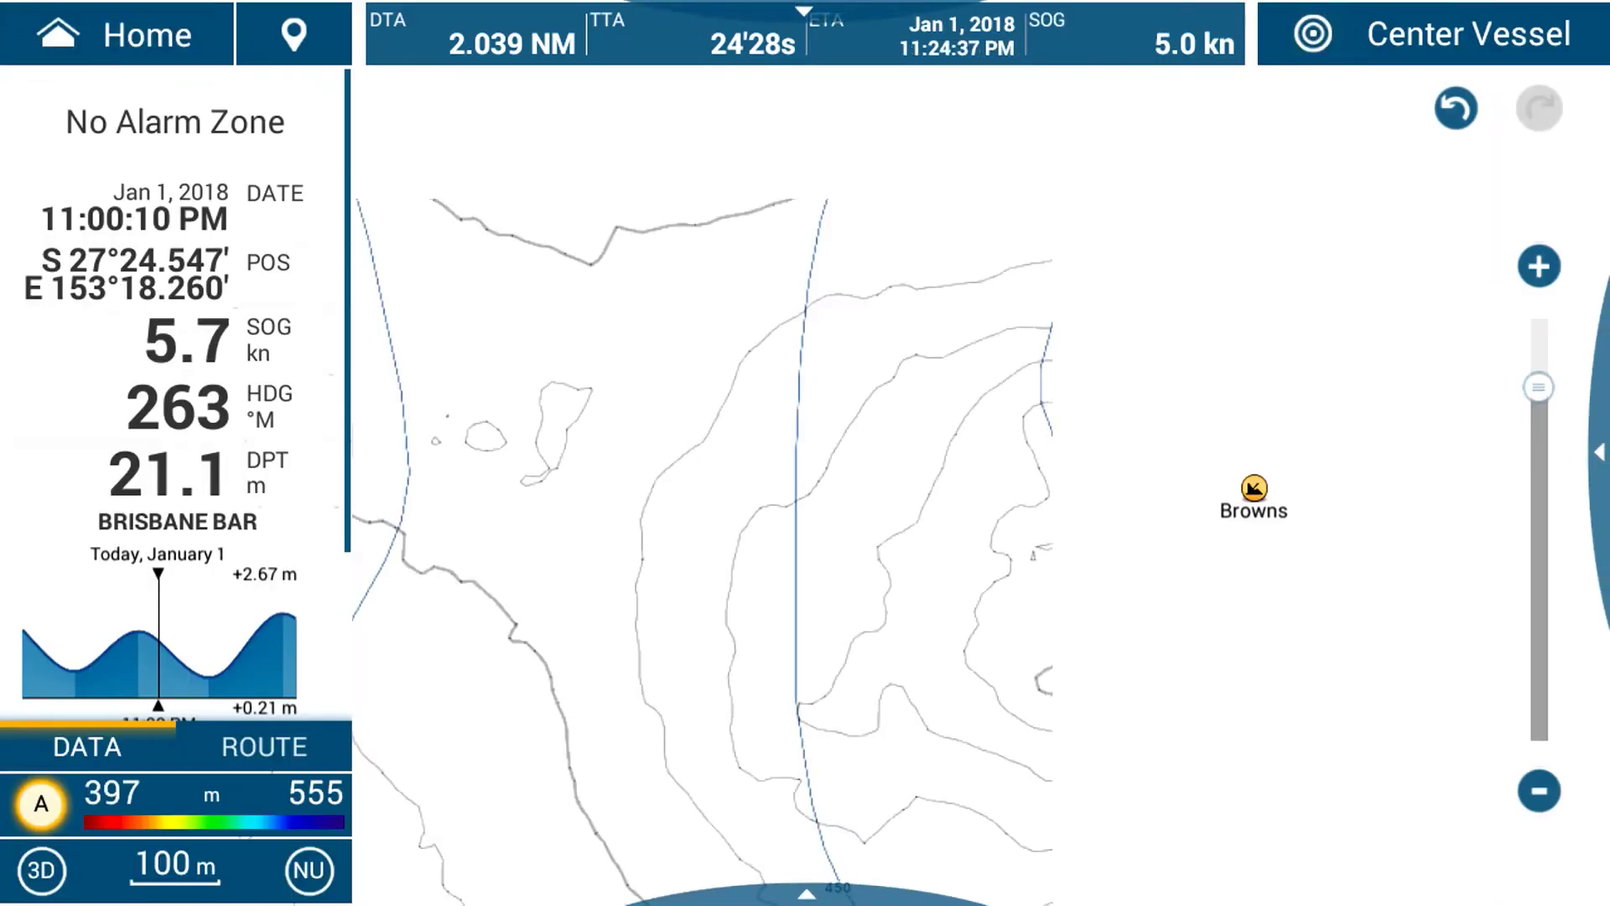
- Set the PBG Terrain Shading to Medium in the Chart Plotter settings and view the effect on the chart
{"action": "left_click", "coordinate": [118, 34]}
{"action": "left_click", "coordinate": [139, 273]}
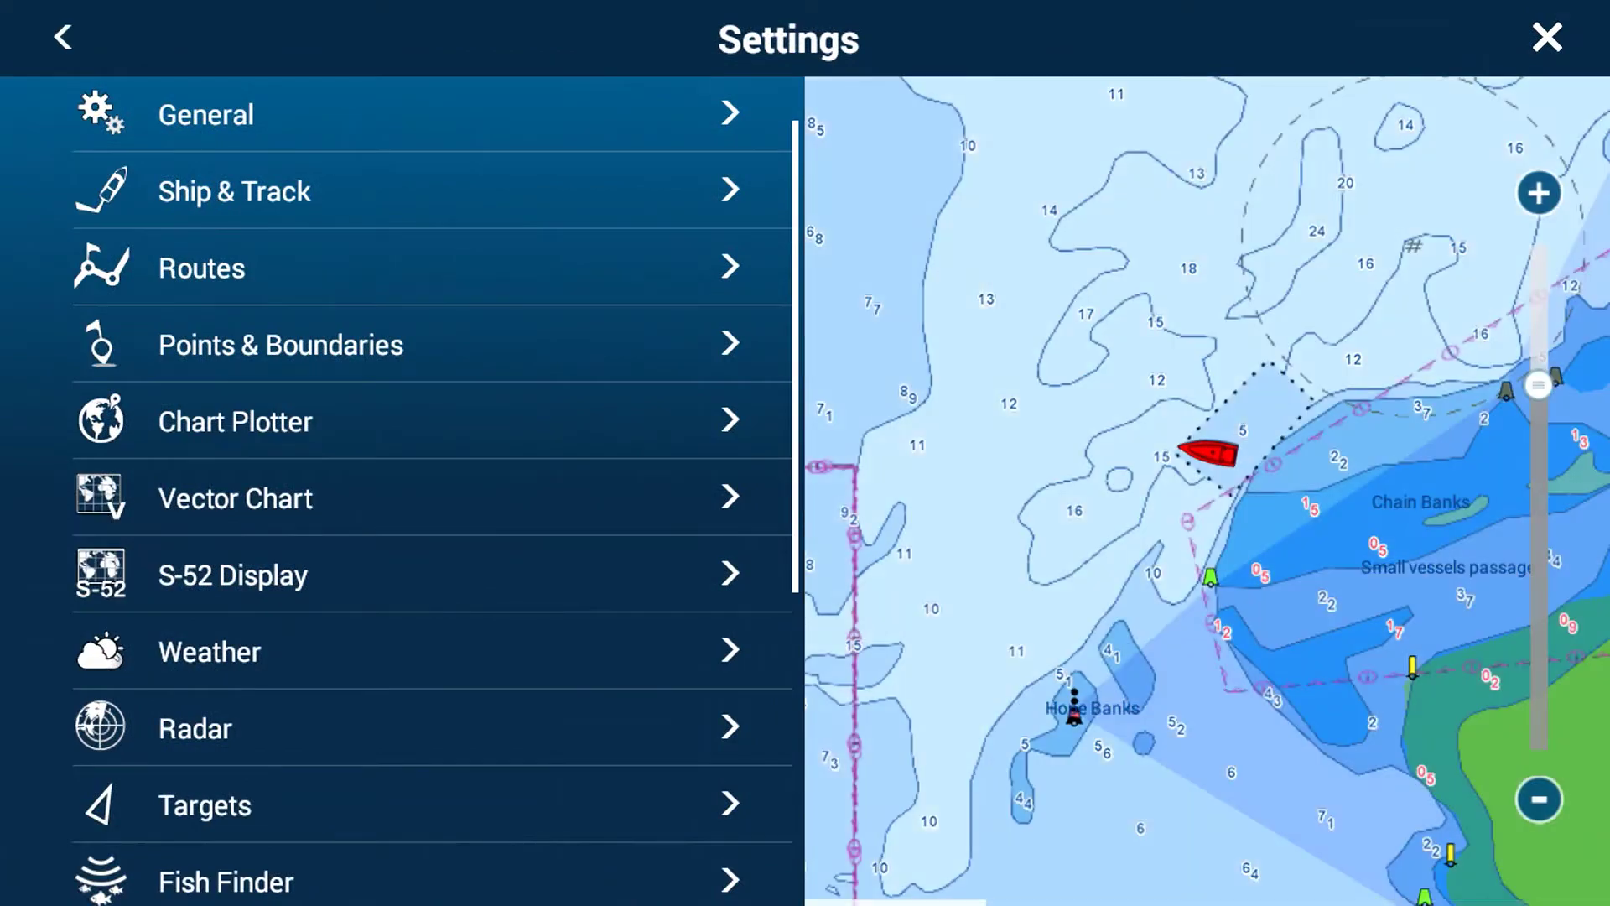
{"action": "left_click", "coordinate": [418, 421]}
{"action": "scroll", "coordinate": [420, 486], "scroll_direction": "down", "scroll_amount": 15}
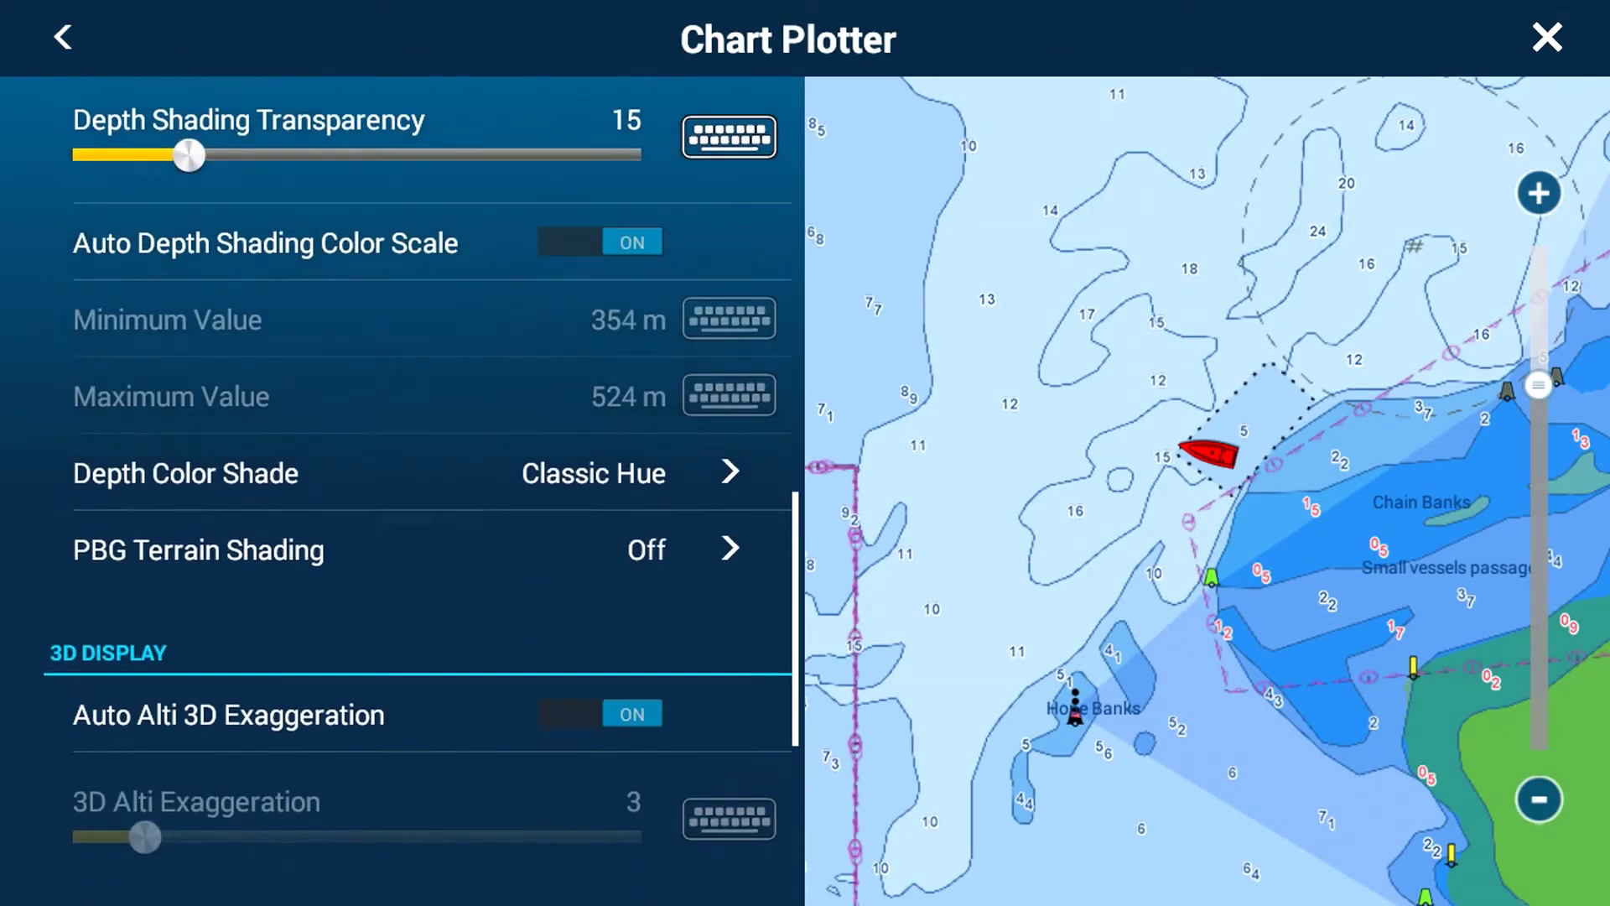
{"action": "scroll", "coordinate": [419, 486], "scroll_direction": "down", "scroll_amount": 1}
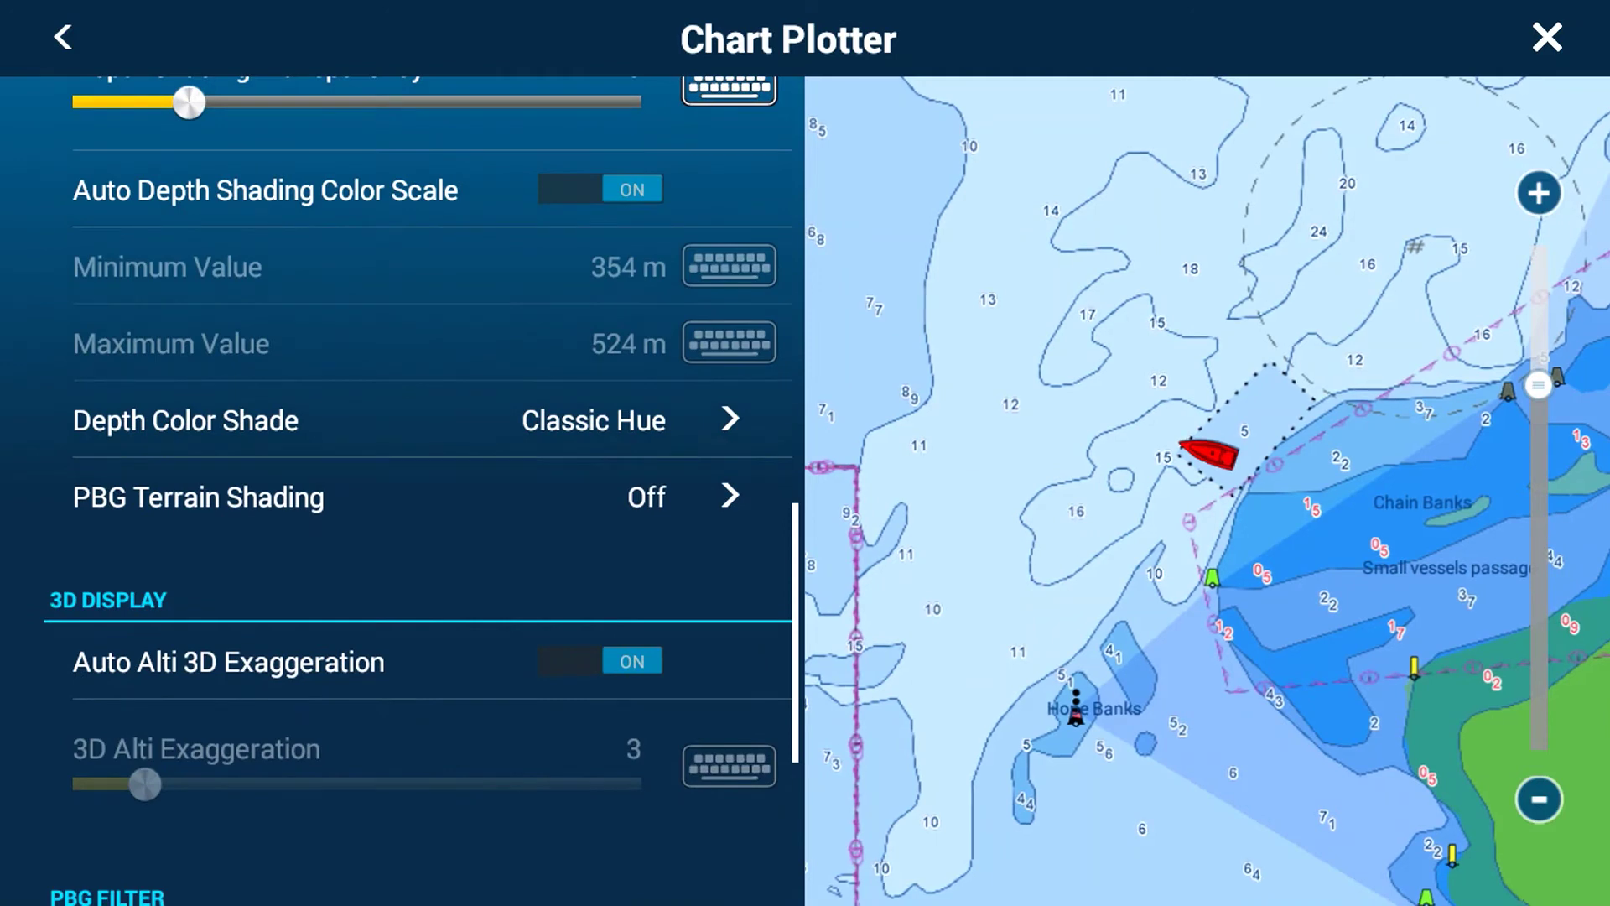
{"action": "scroll", "coordinate": [420, 487], "scroll_direction": "up", "scroll_amount": 2}
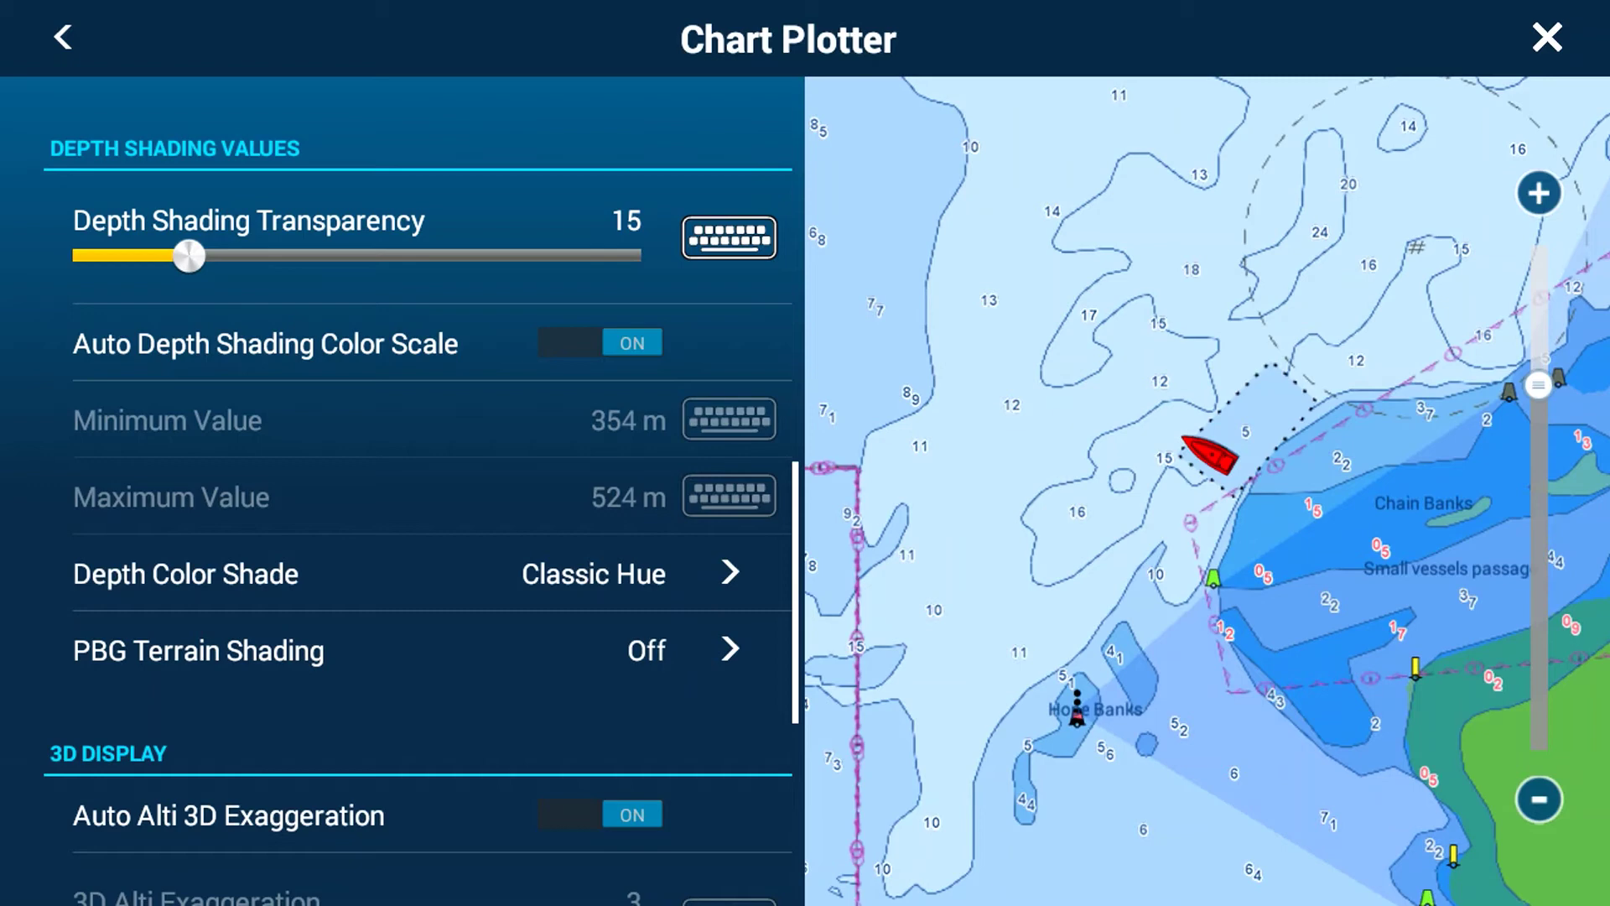
{"action": "left_click", "coordinate": [417, 651]}
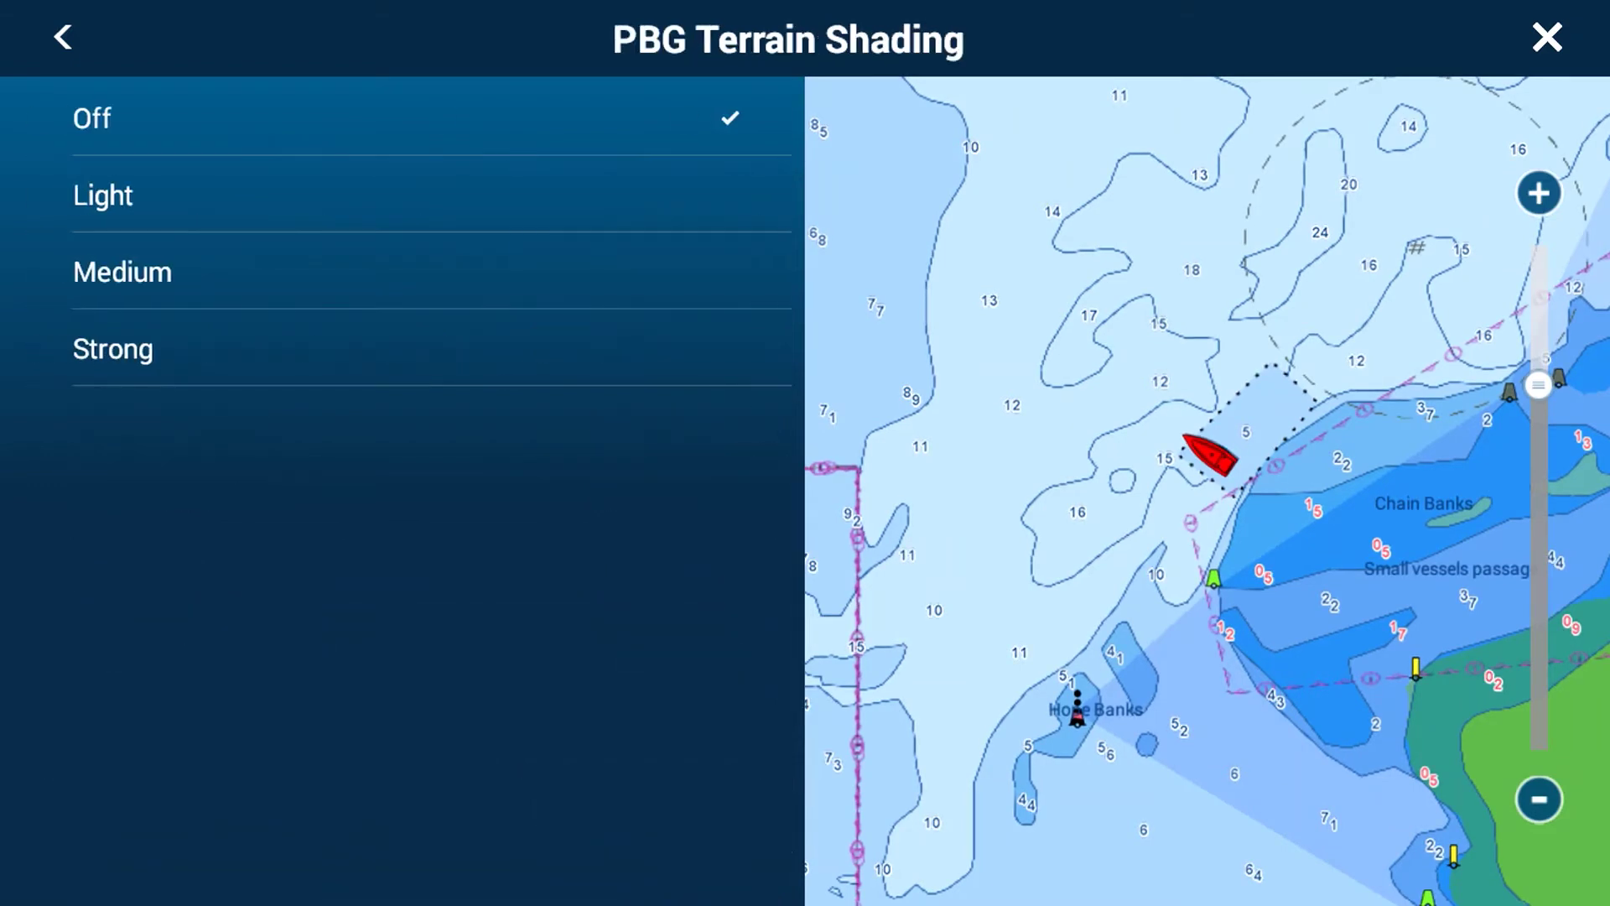
{"action": "left_click", "coordinate": [418, 271]}
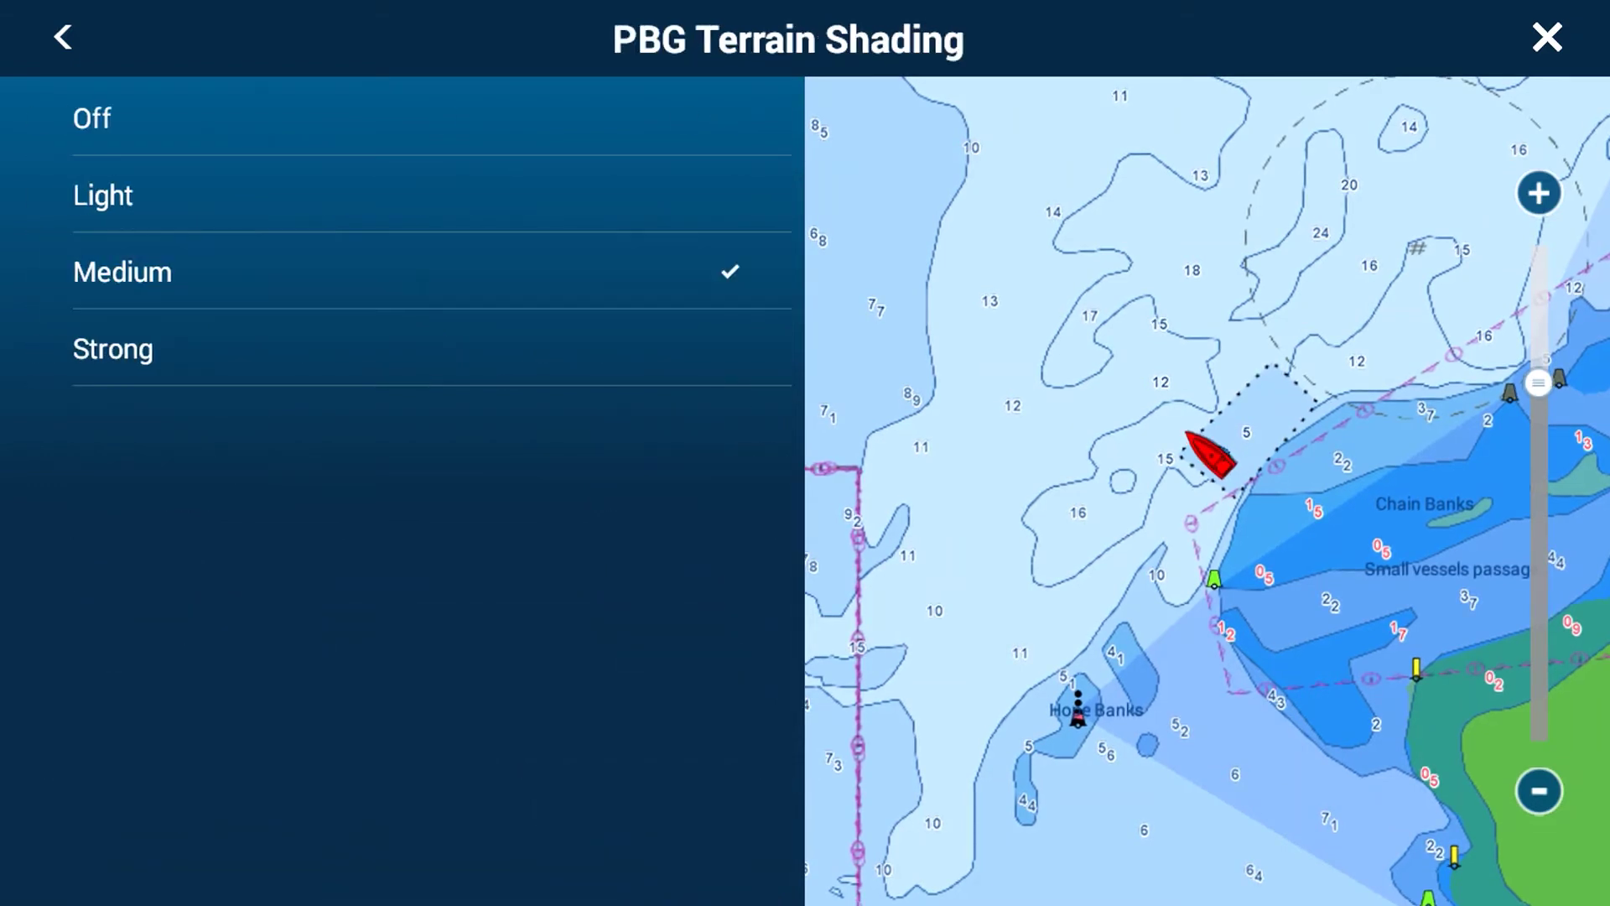
{"action": "left_click", "coordinate": [1547, 38]}
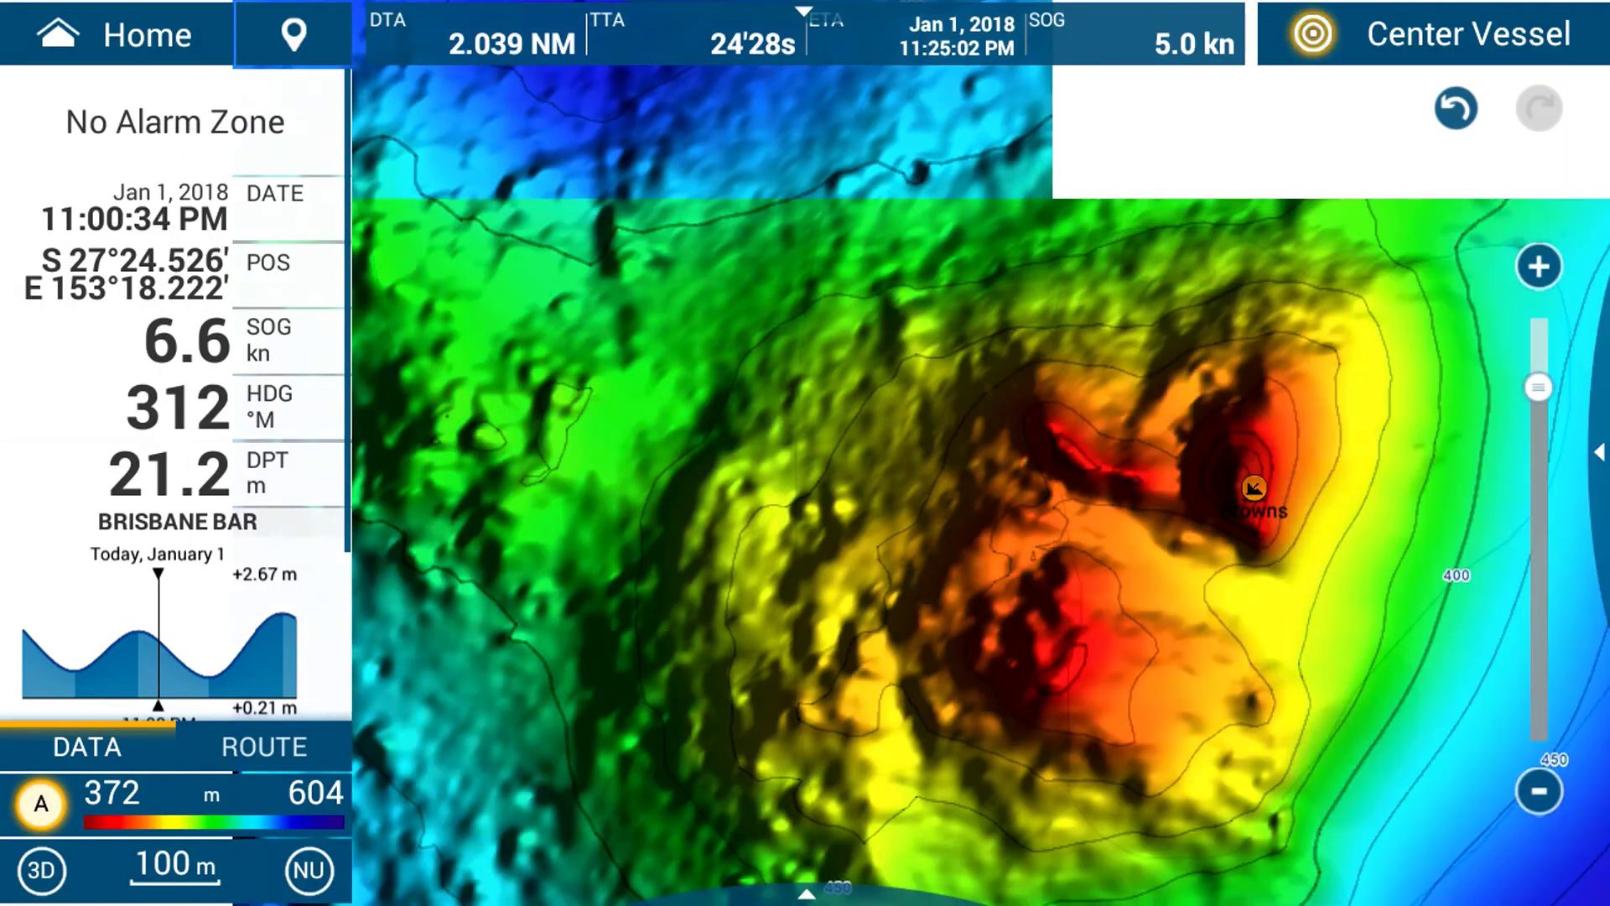
{"action": "scroll", "coordinate": [1309, 571], "scroll_direction": "down", "scroll_amount": 2}
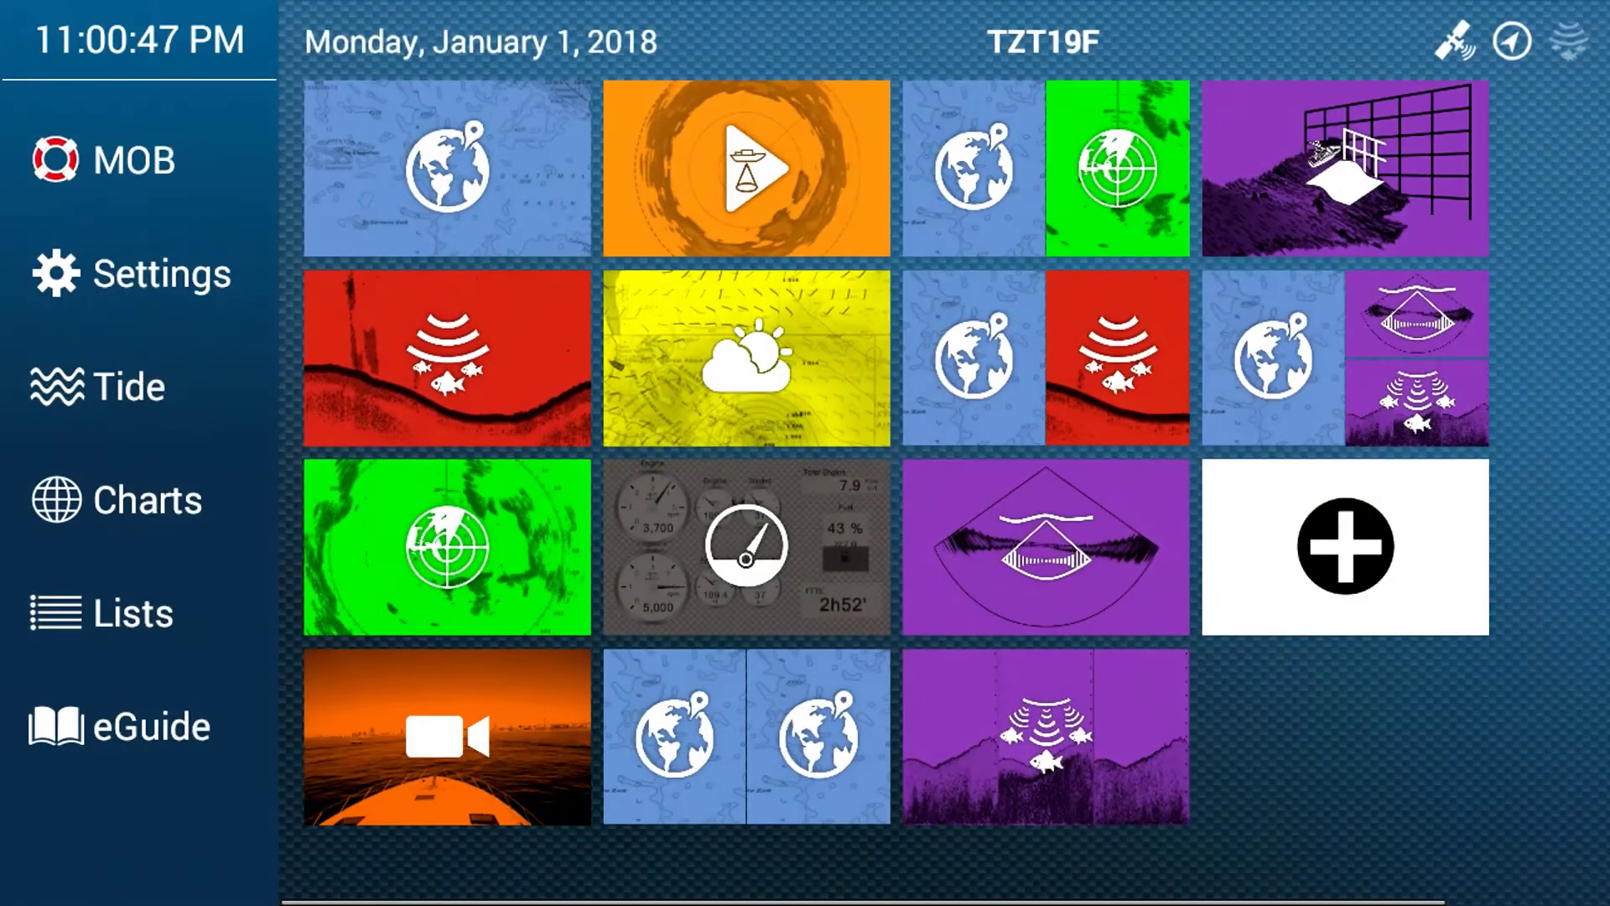
- Set the PBG Terrain Shading to Light in the Chart Plotter settings and inspect the seabed around the Browns mark
{"action": "left_click", "coordinate": [134, 273]}
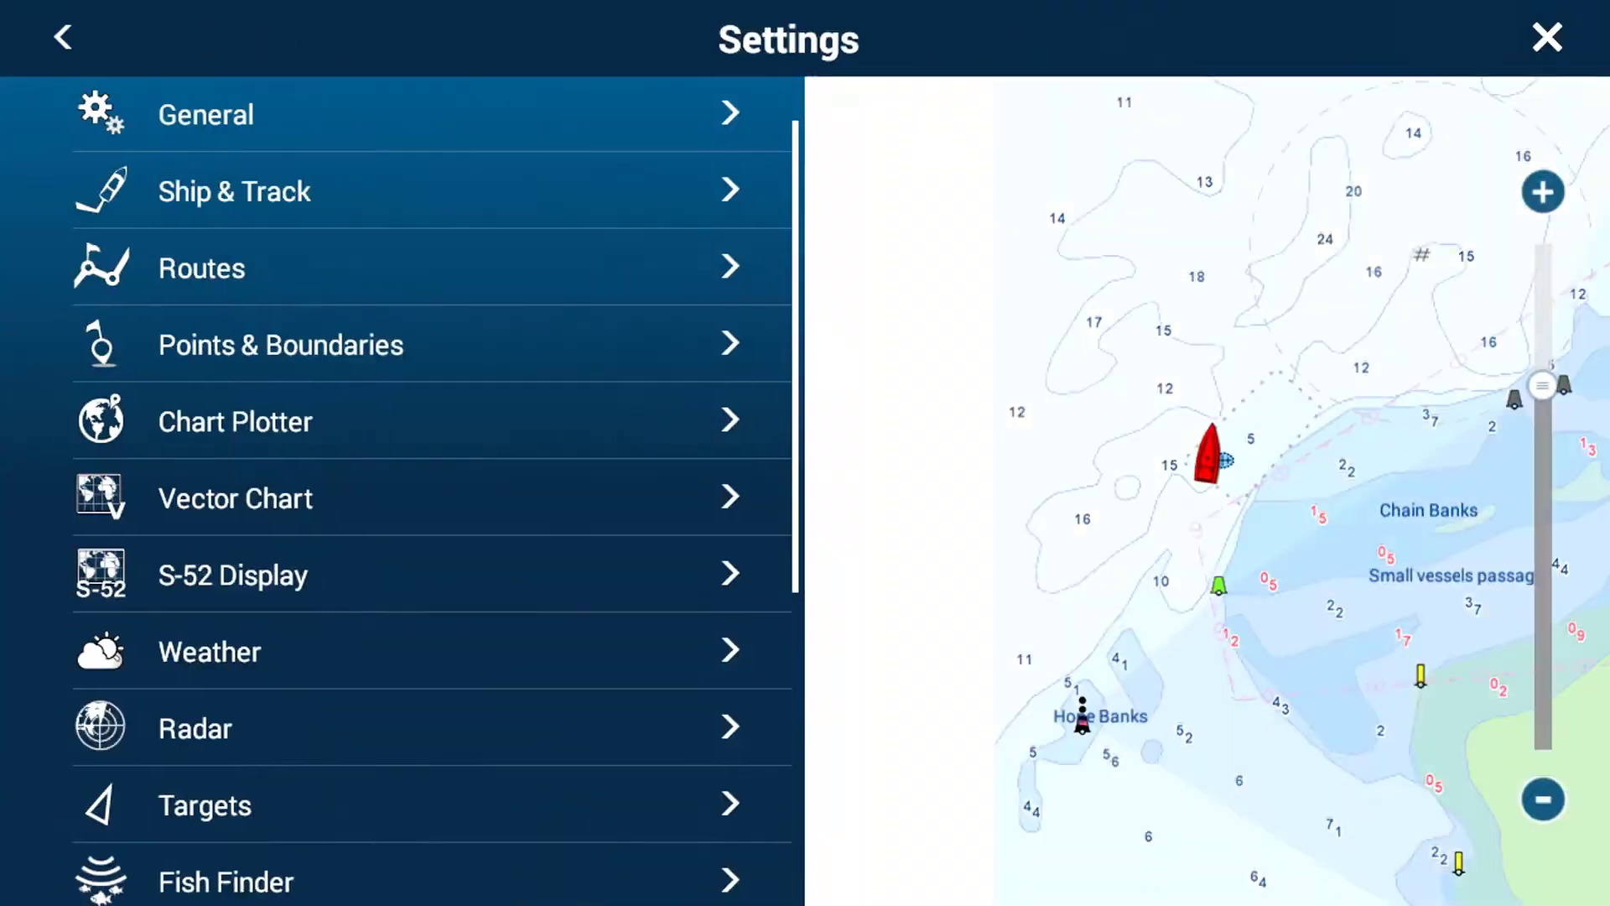
{"action": "left_click", "coordinate": [417, 115]}
{"action": "left_click", "coordinate": [63, 37]}
{"action": "left_click", "coordinate": [235, 421]}
{"action": "scroll", "coordinate": [402, 491], "scroll_direction": "down", "scroll_amount": 18}
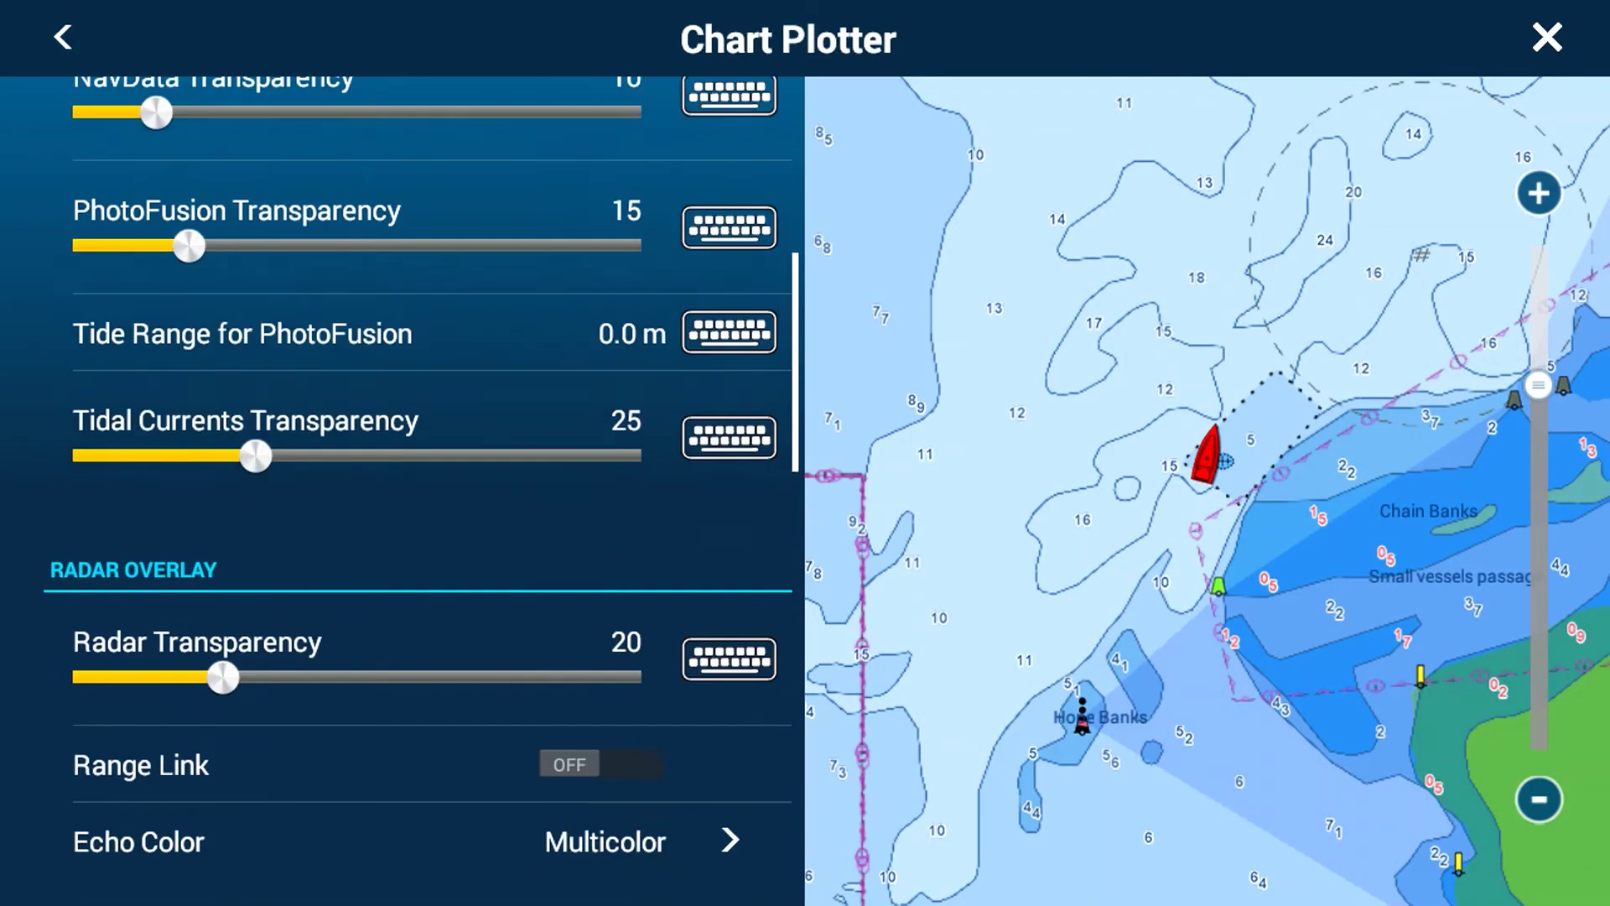
{"action": "scroll", "coordinate": [403, 491], "scroll_direction": "down", "scroll_amount": 2}
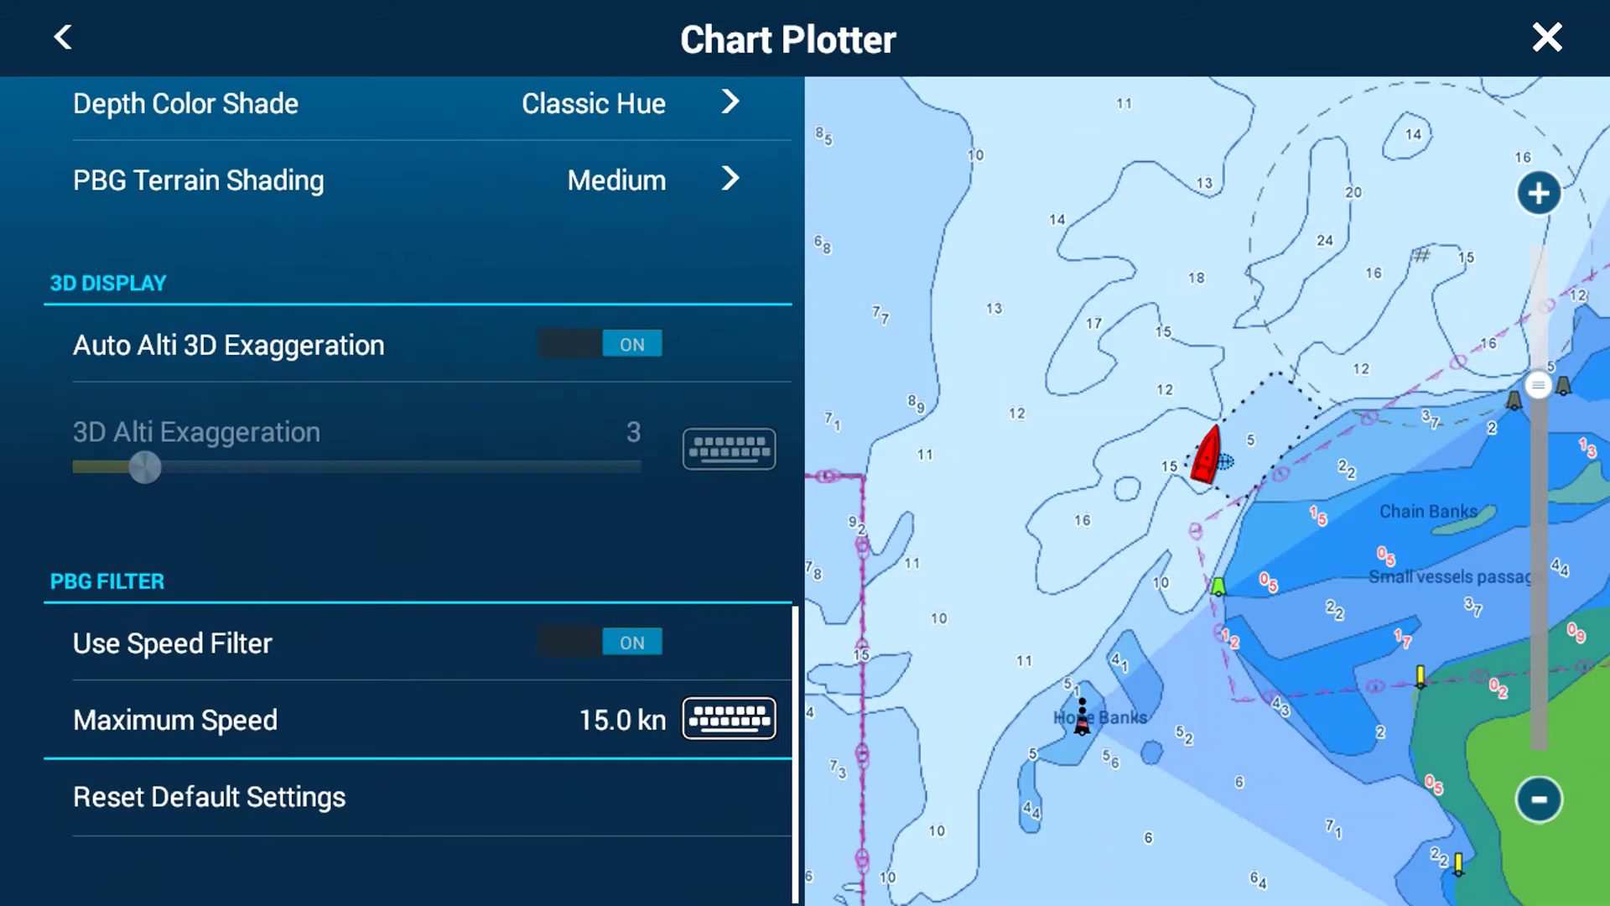
{"action": "scroll", "coordinate": [402, 491], "scroll_direction": "up", "scroll_amount": 3}
{"action": "left_click", "coordinate": [418, 444]}
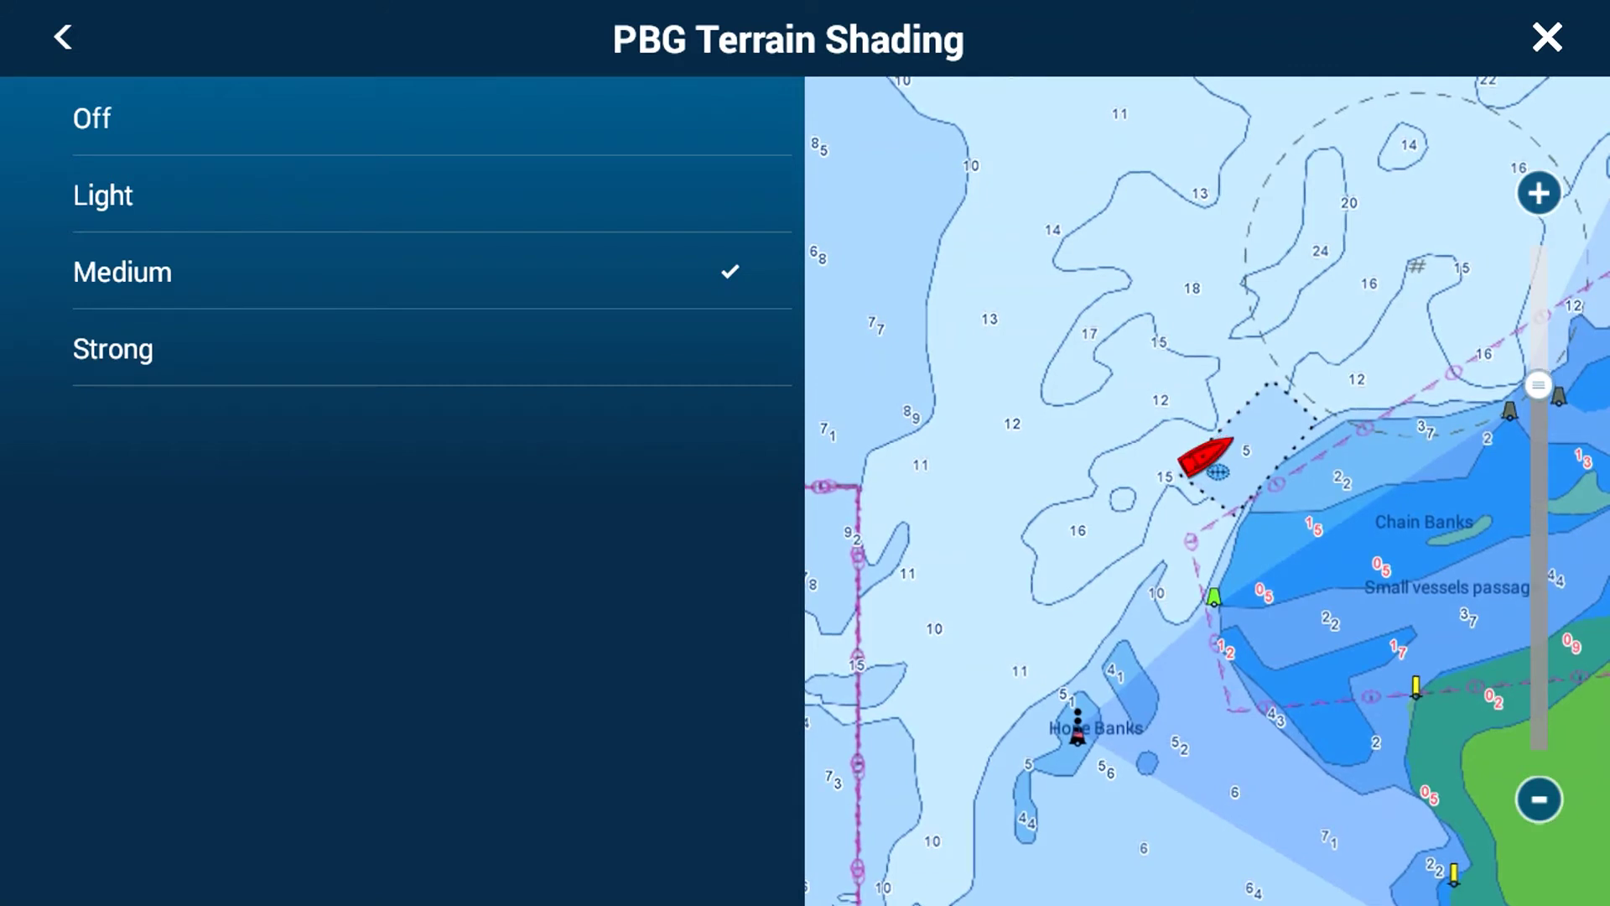
{"action": "left_click", "coordinate": [418, 194]}
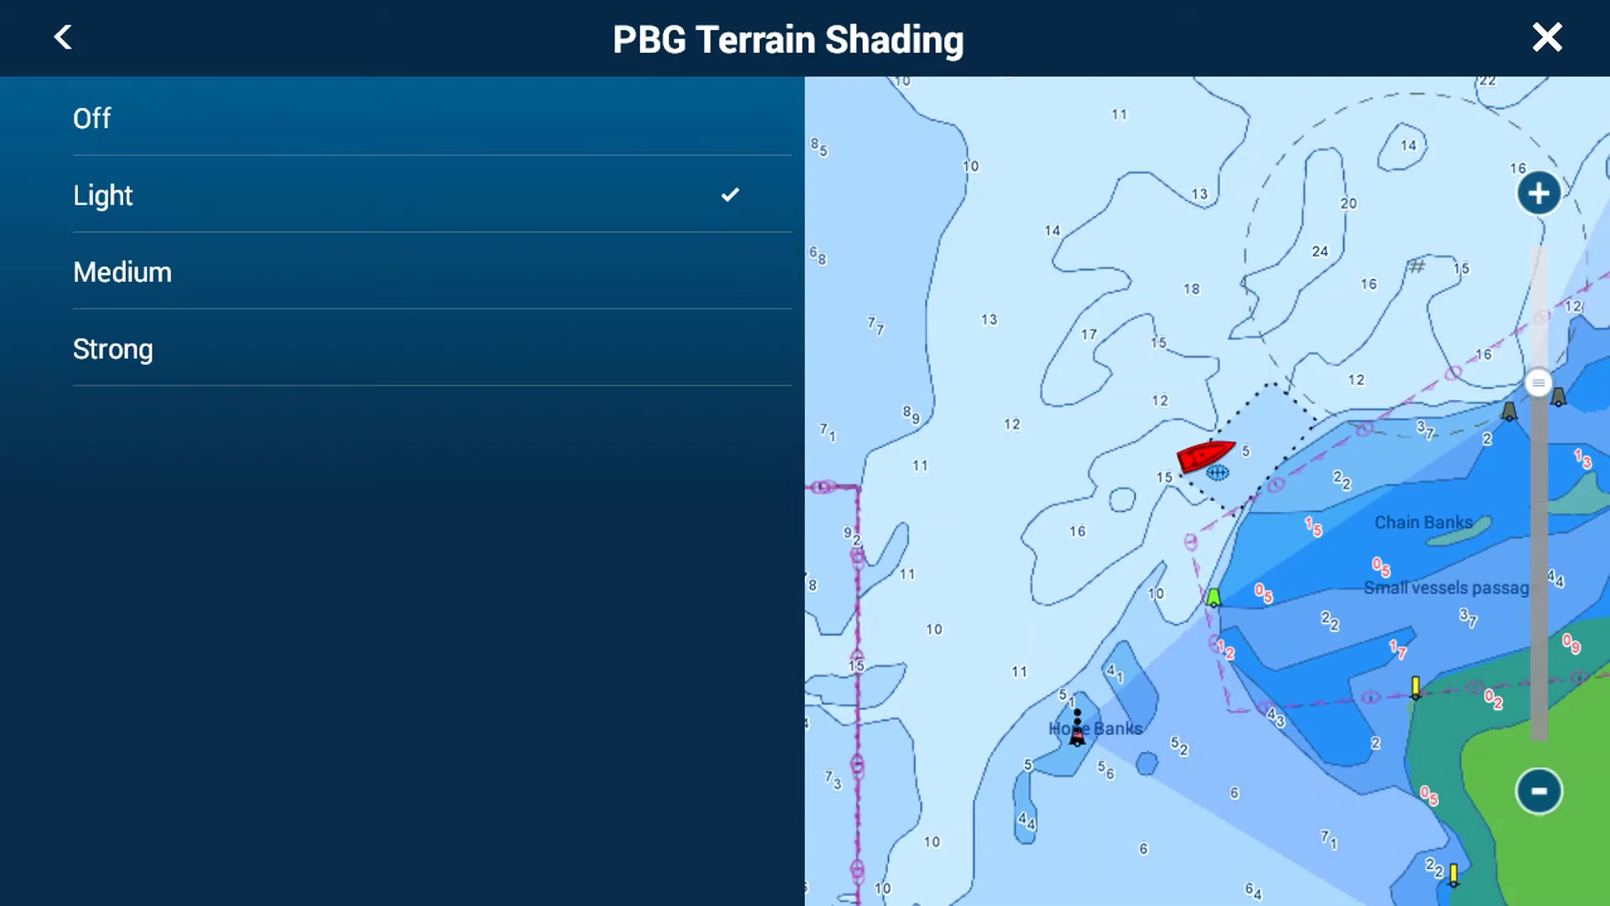
{"action": "left_click", "coordinate": [1548, 38]}
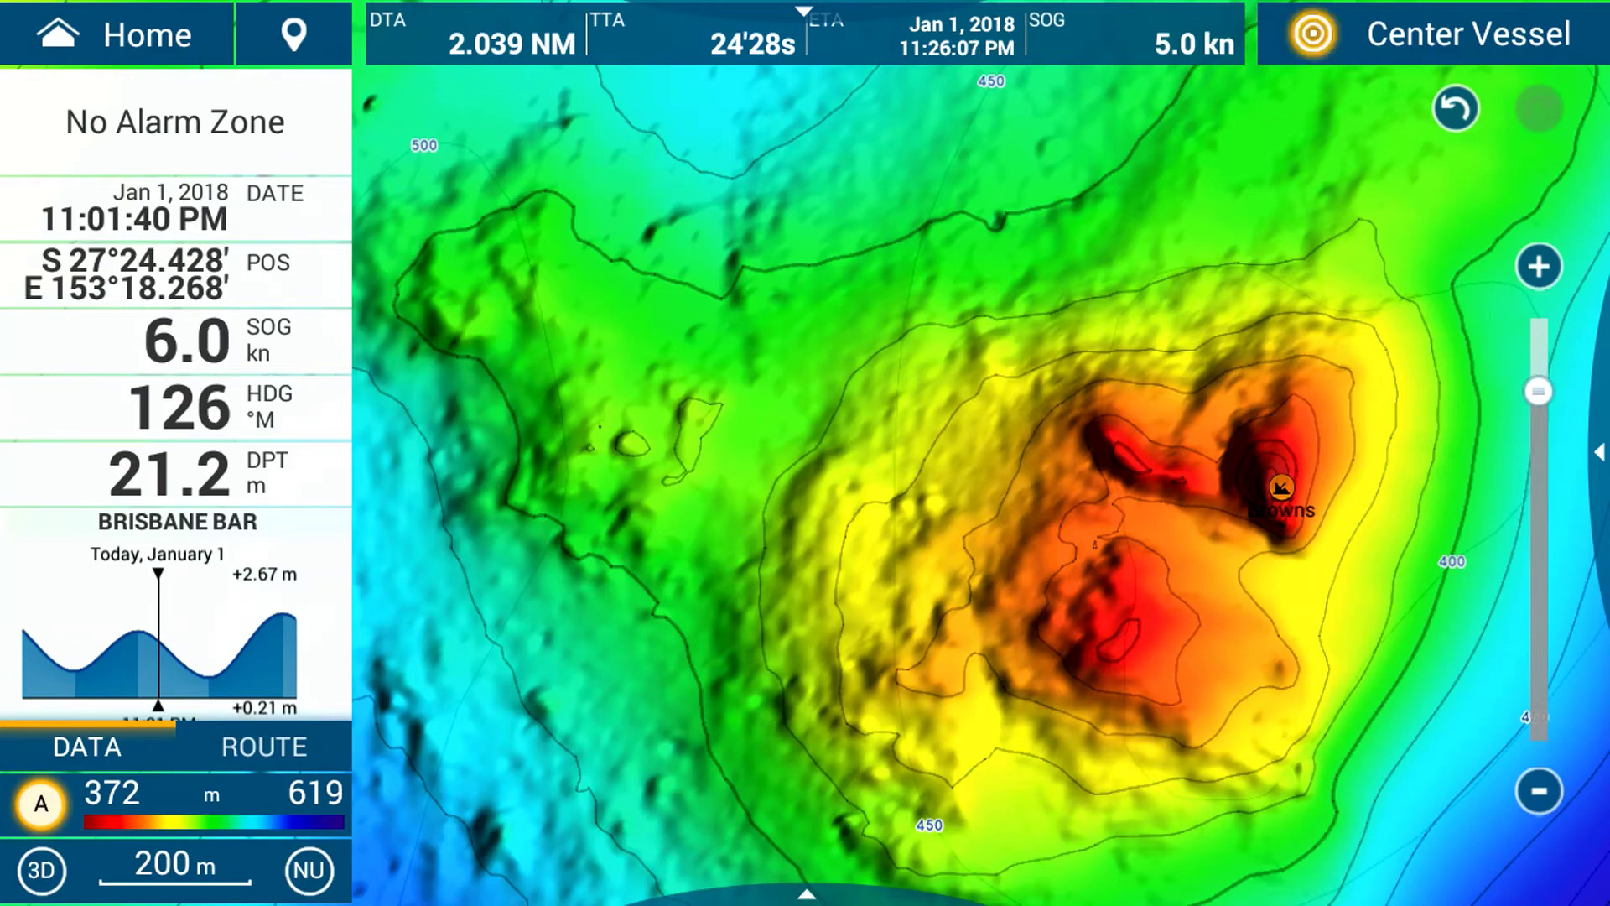
{"action": "left_click_drag", "start_coordinate": [1055, 481], "coordinate": [910, 425]}
{"action": "scroll", "coordinate": [1175, 596], "scroll_direction": "up", "scroll_amount": 1}
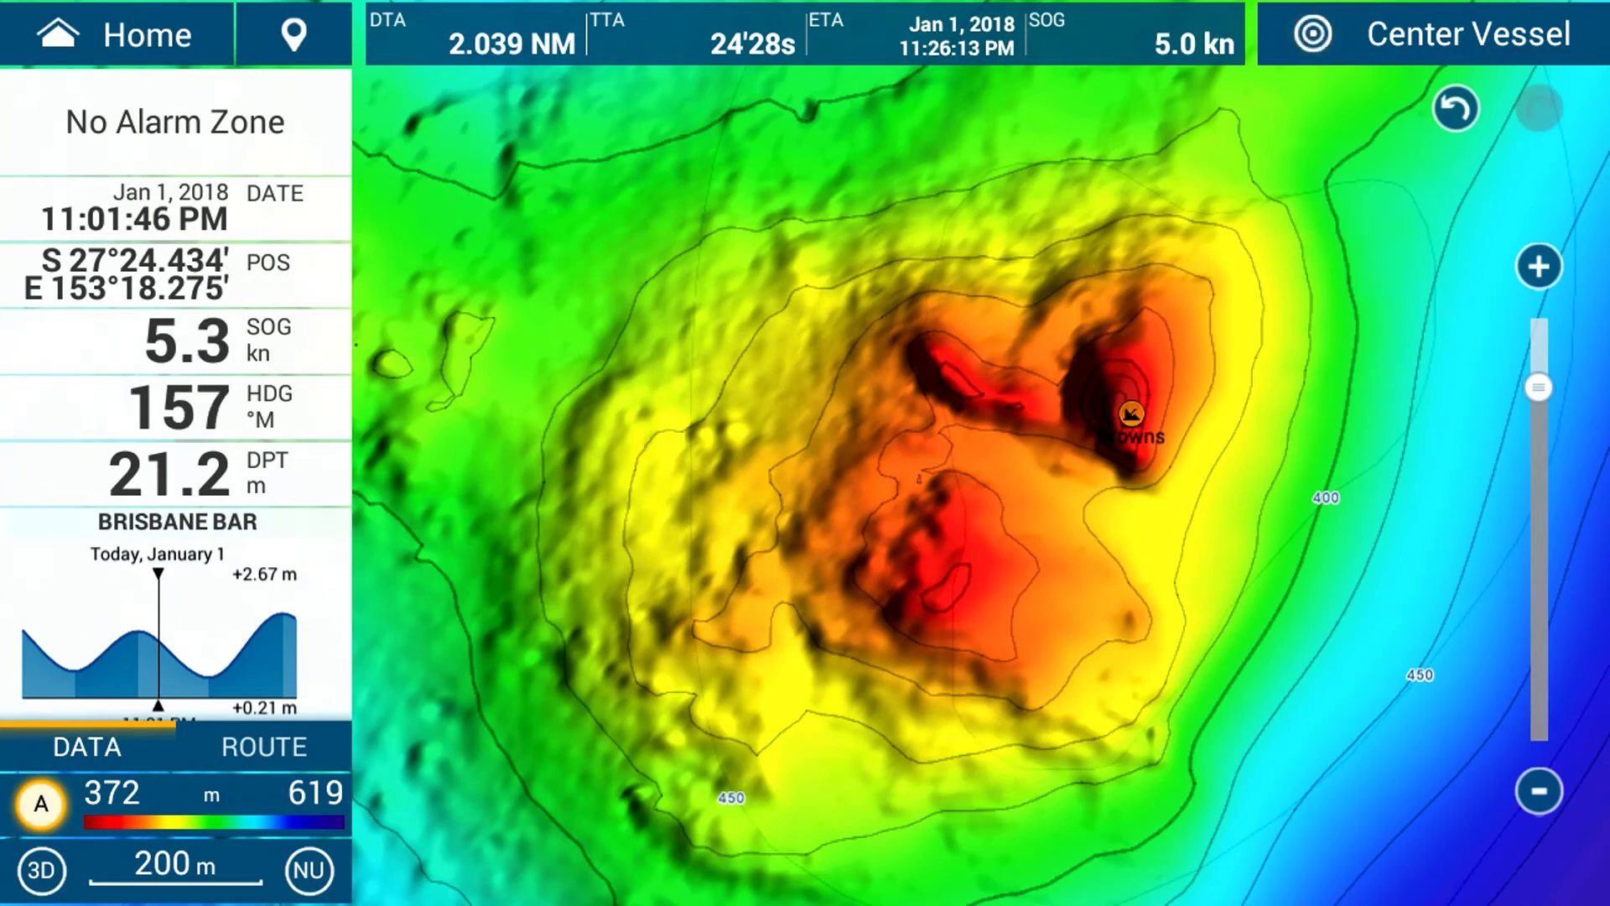
- Turn Depth Contour off and back on in the chart's display options
{"action": "left_click_drag", "start_coordinate": [805, 902], "coordinate": [806, 587]}
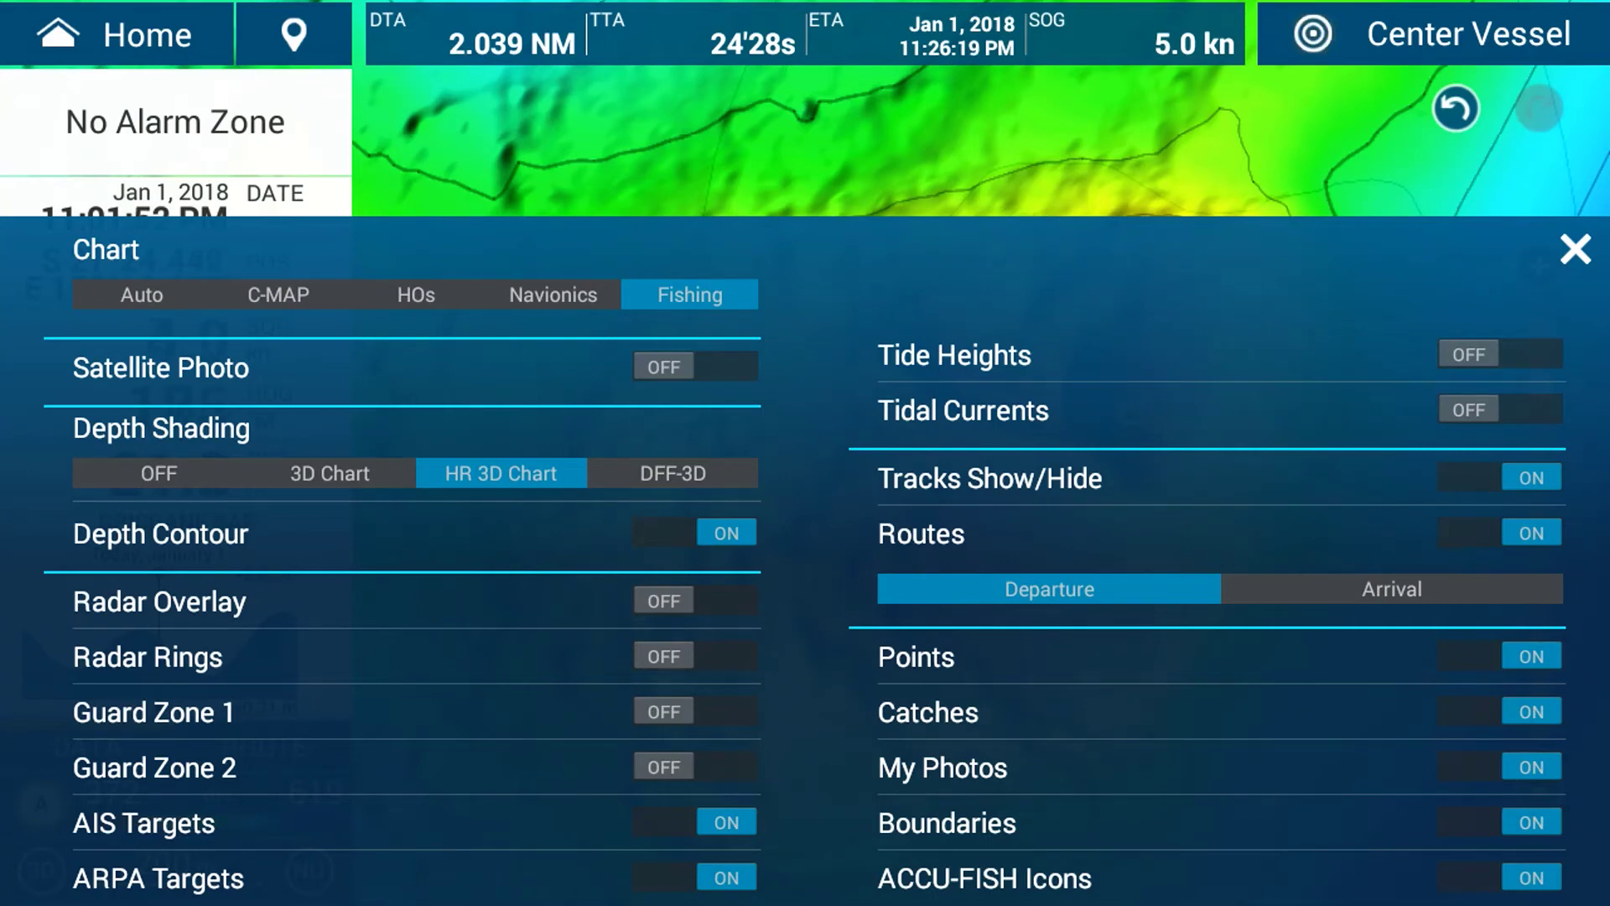
{"action": "left_click", "coordinate": [696, 534]}
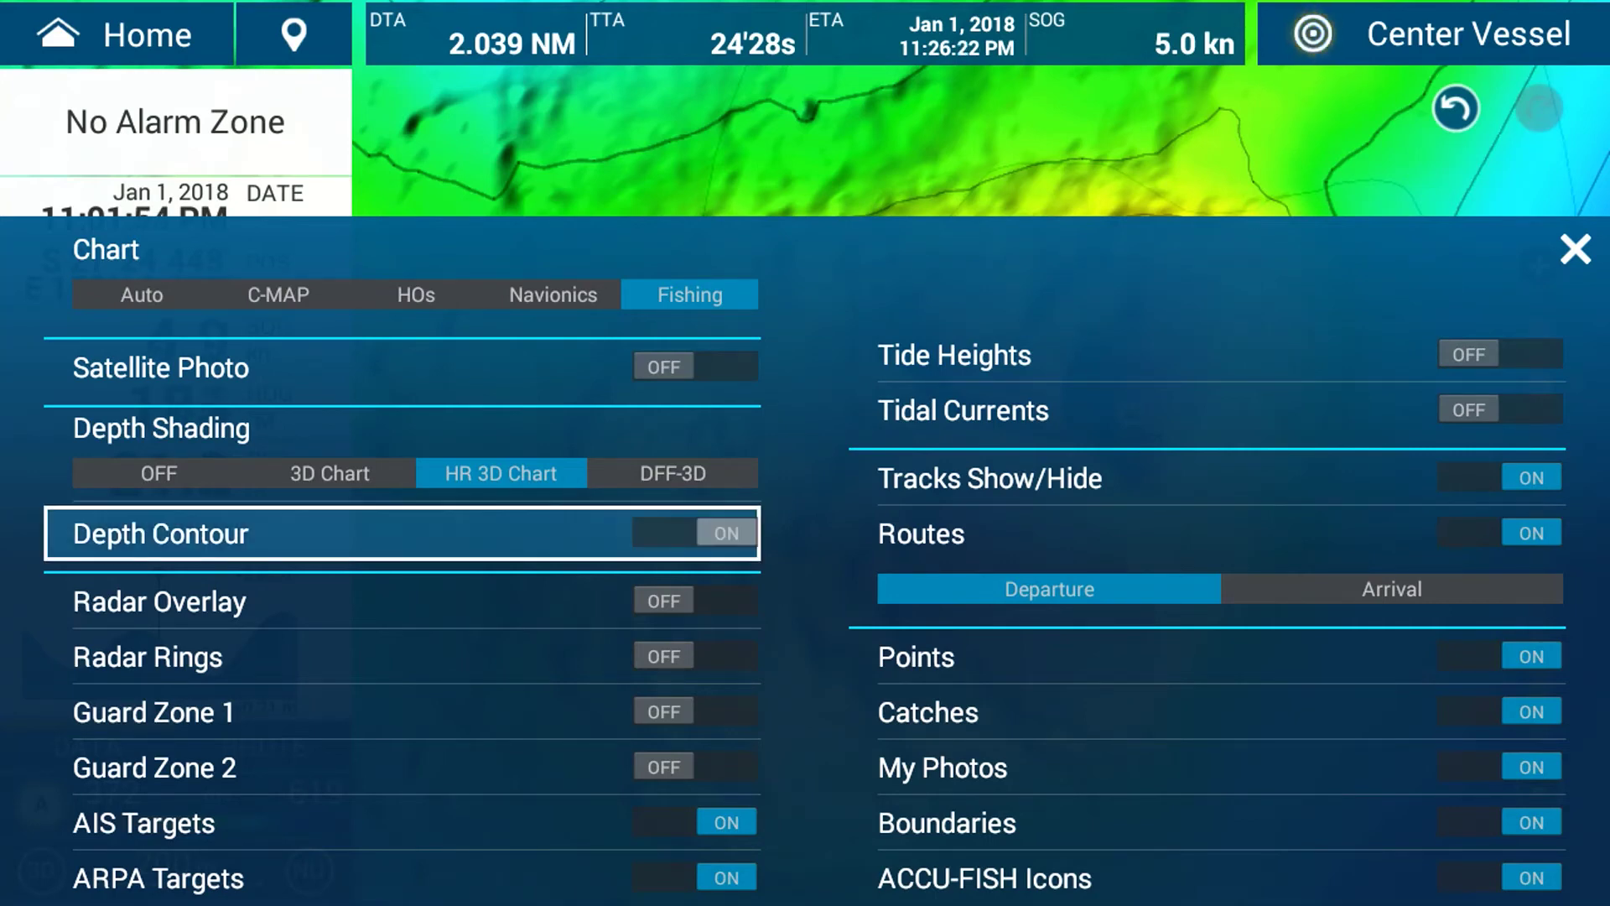
{"action": "left_click", "coordinate": [697, 533]}
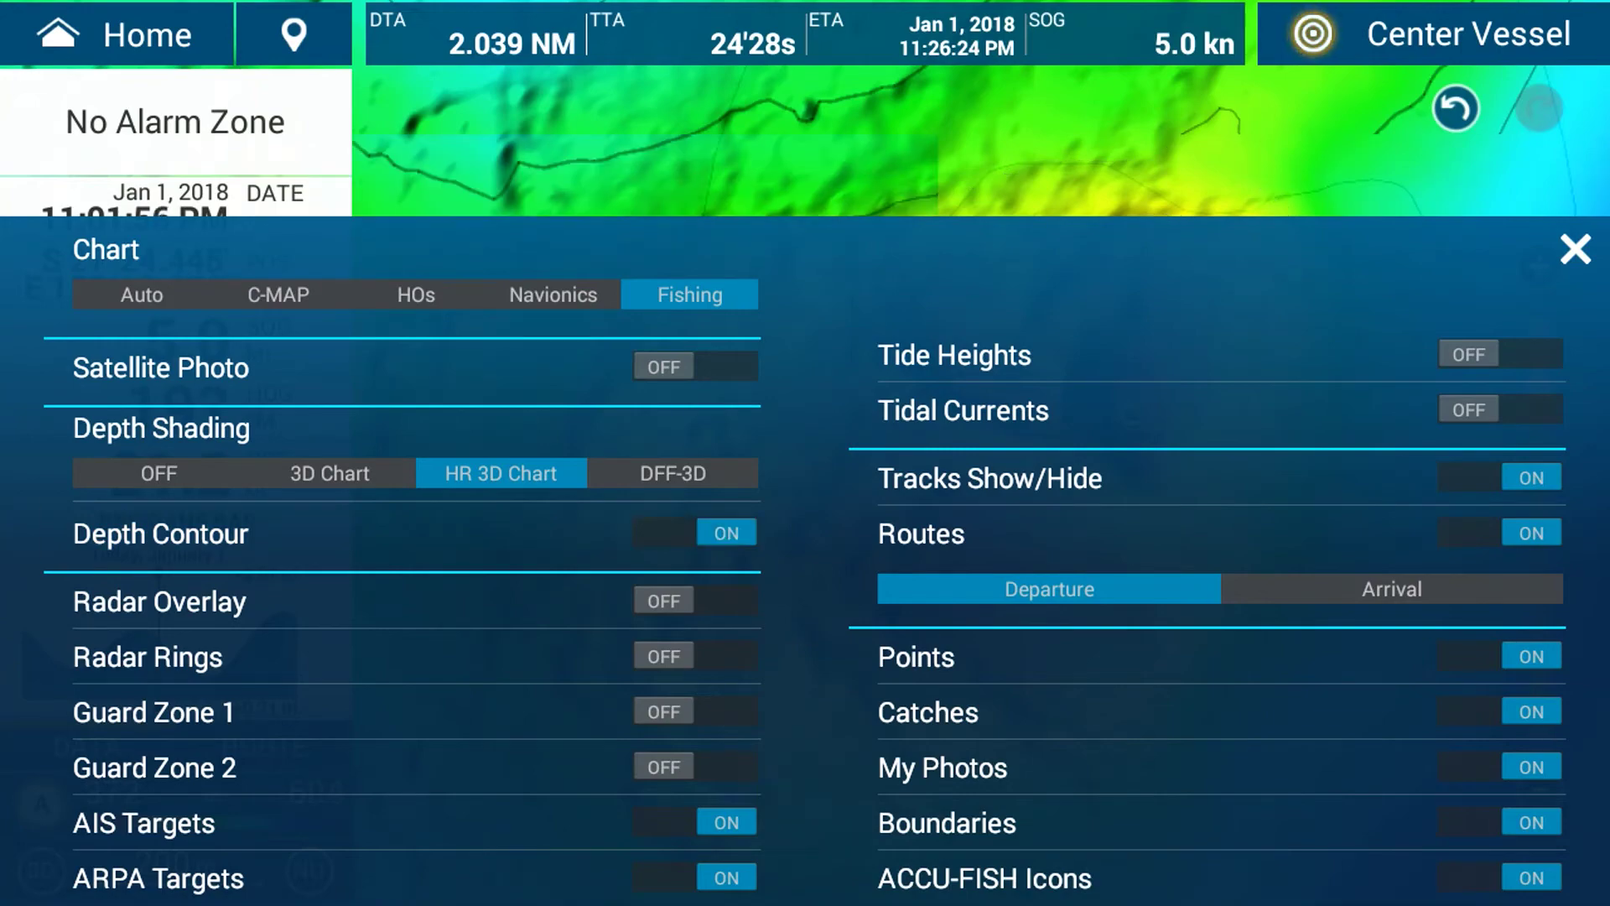
{"action": "left_click", "coordinate": [1575, 250]}
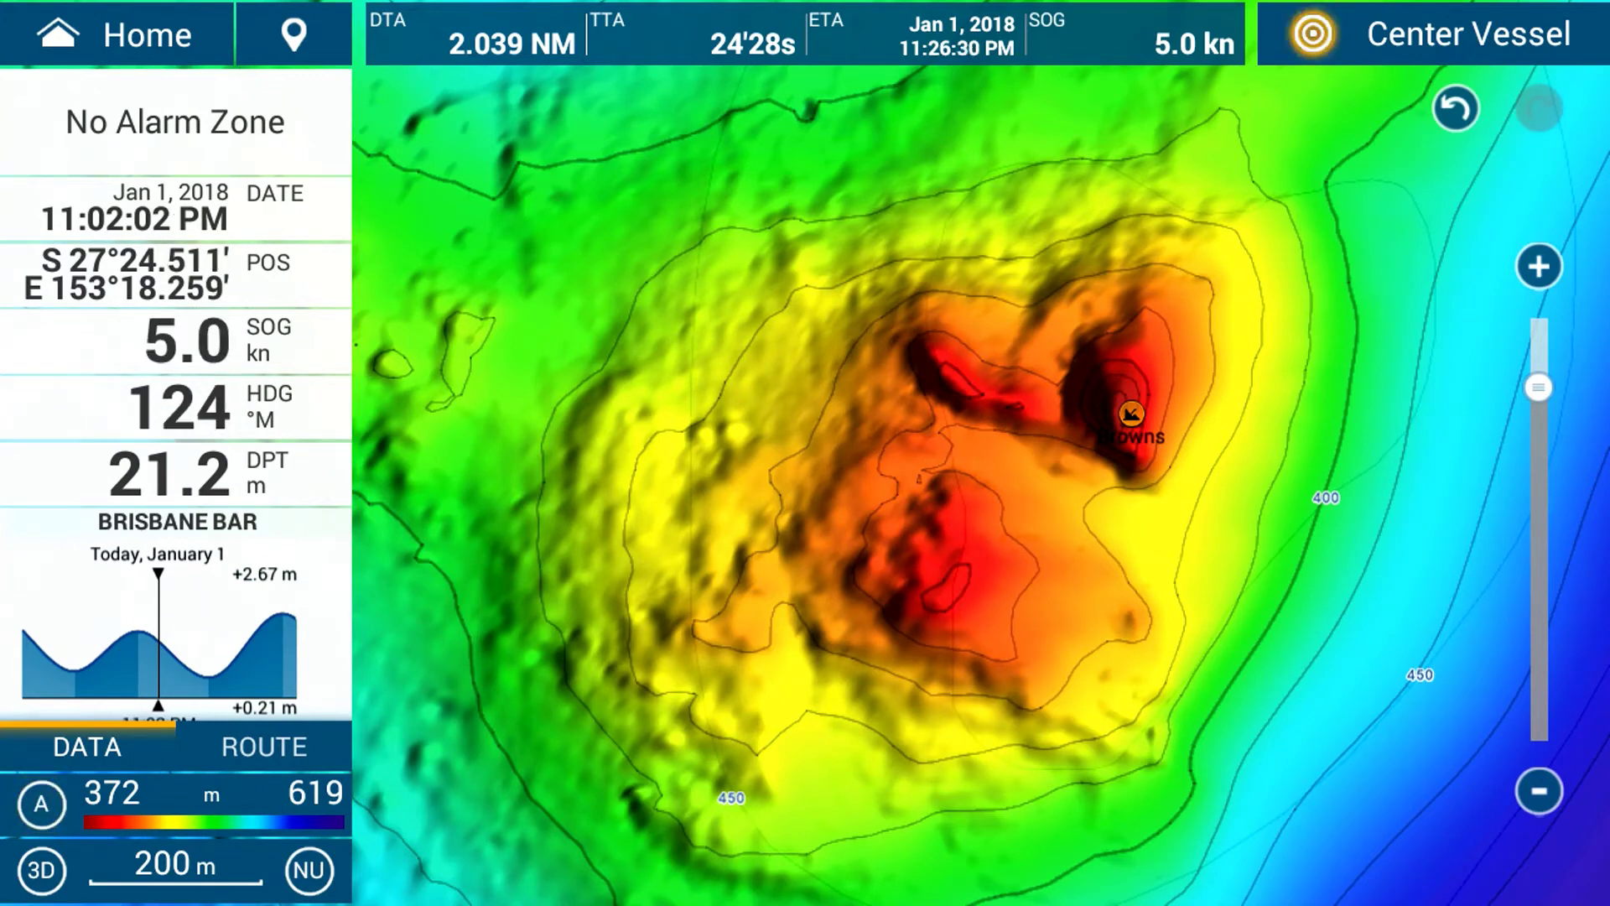
- Open the depth shading range's minimum depth adjustment and close it
{"action": "left_click", "coordinate": [113, 793]}
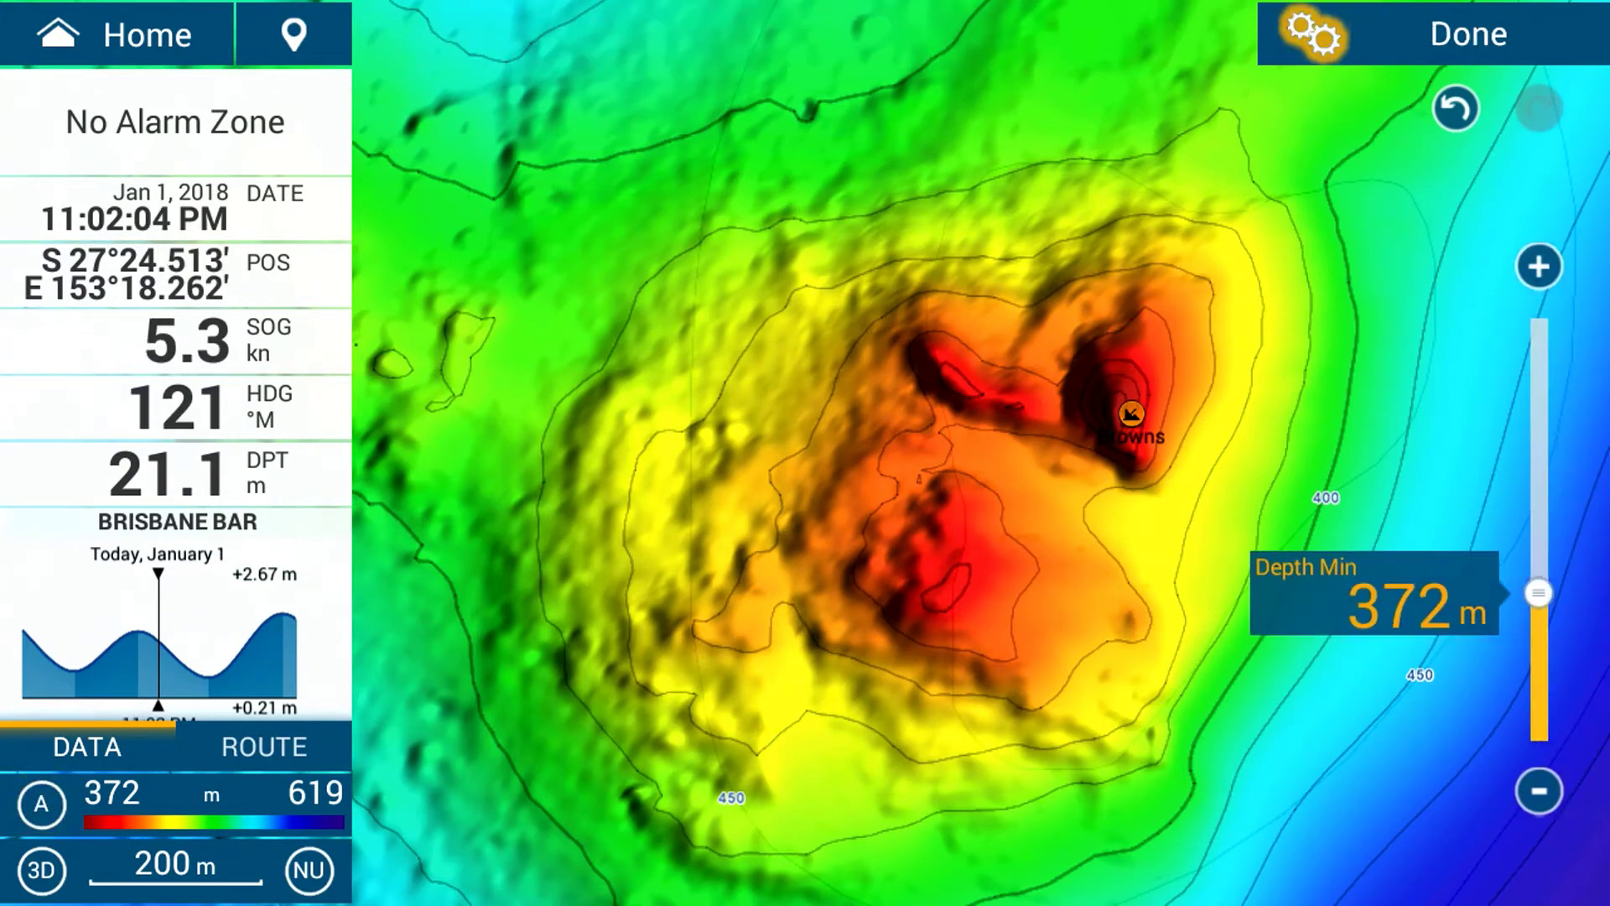
{"action": "left_click", "coordinate": [1469, 35]}
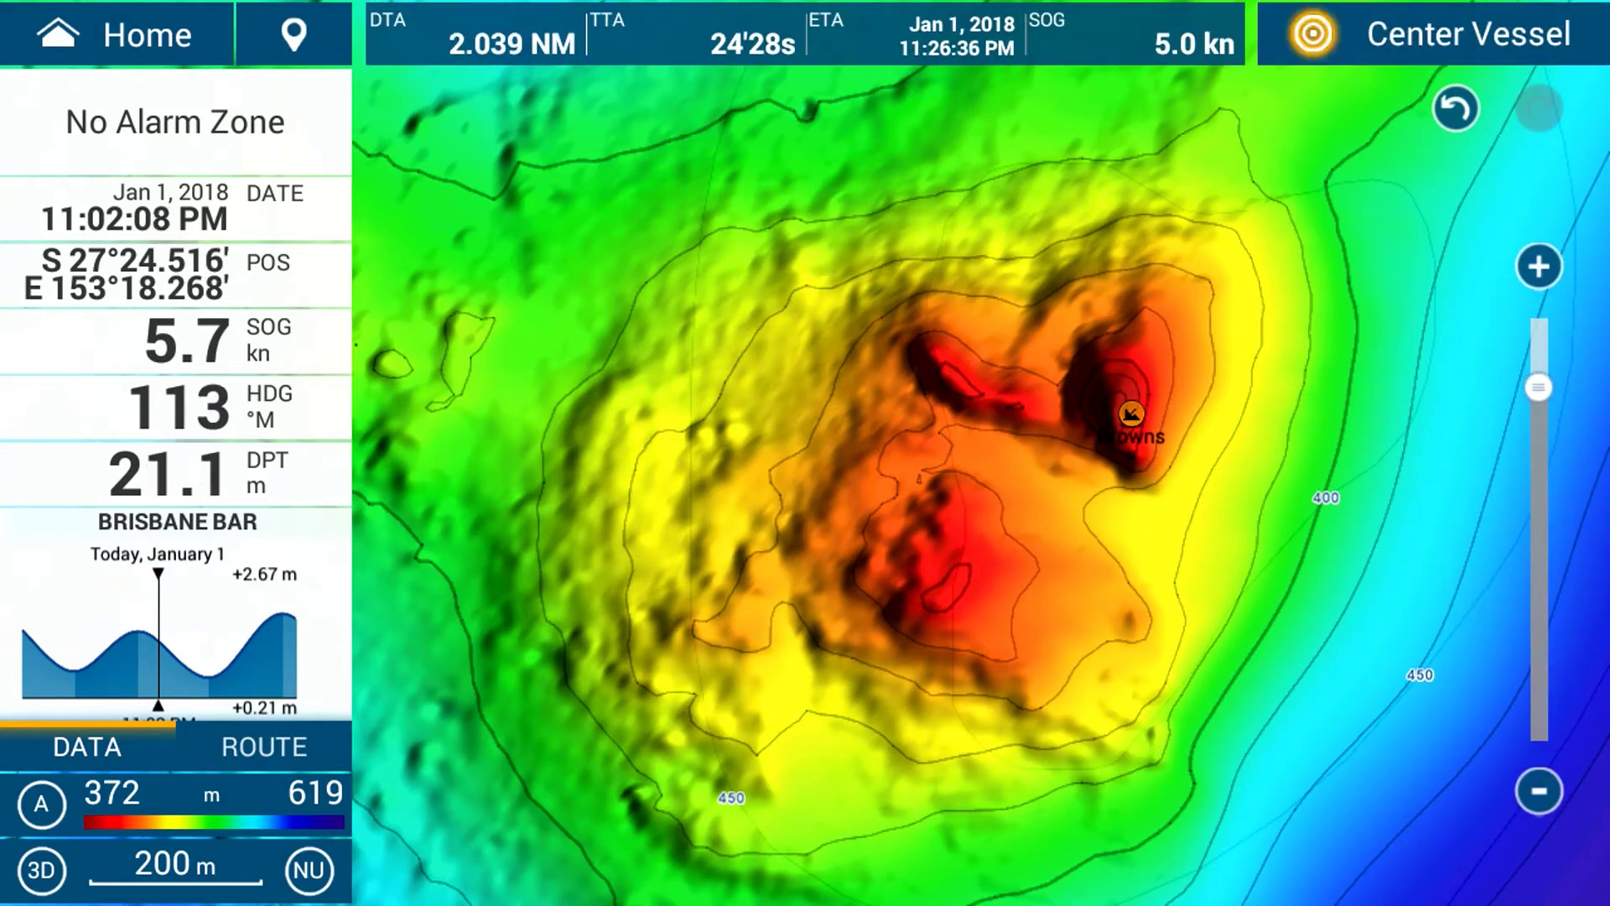
- Set the Depth Color Shade to Red Hue in the Chart Plotter settings and view the Browns mark area on the chart
{"action": "left_click", "coordinate": [135, 34]}
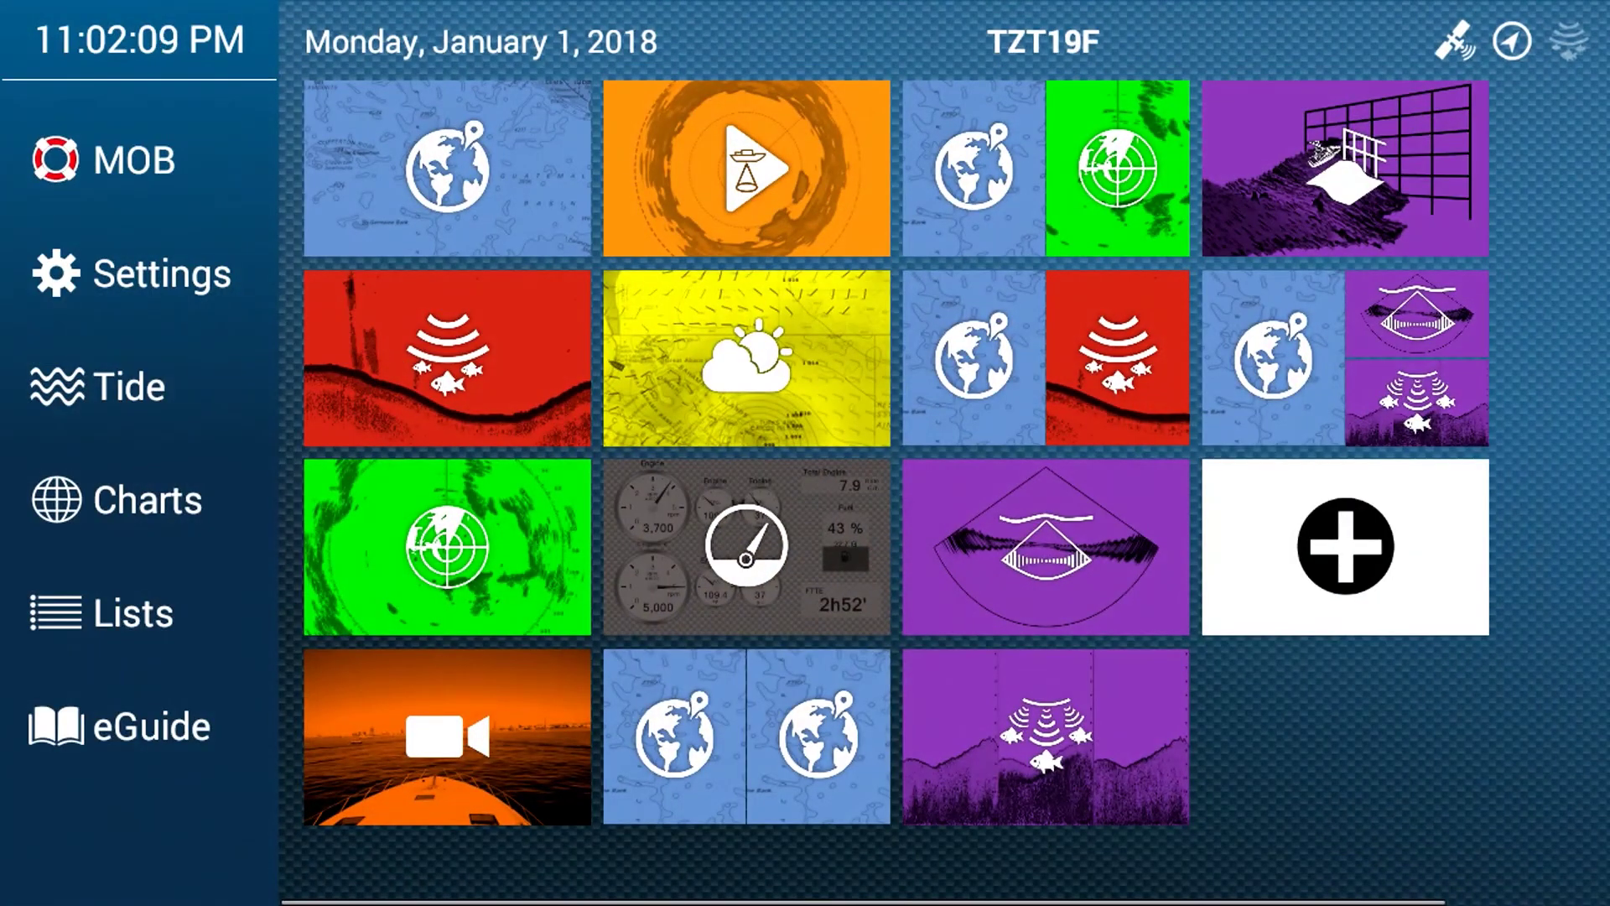
{"action": "left_click", "coordinate": [132, 273]}
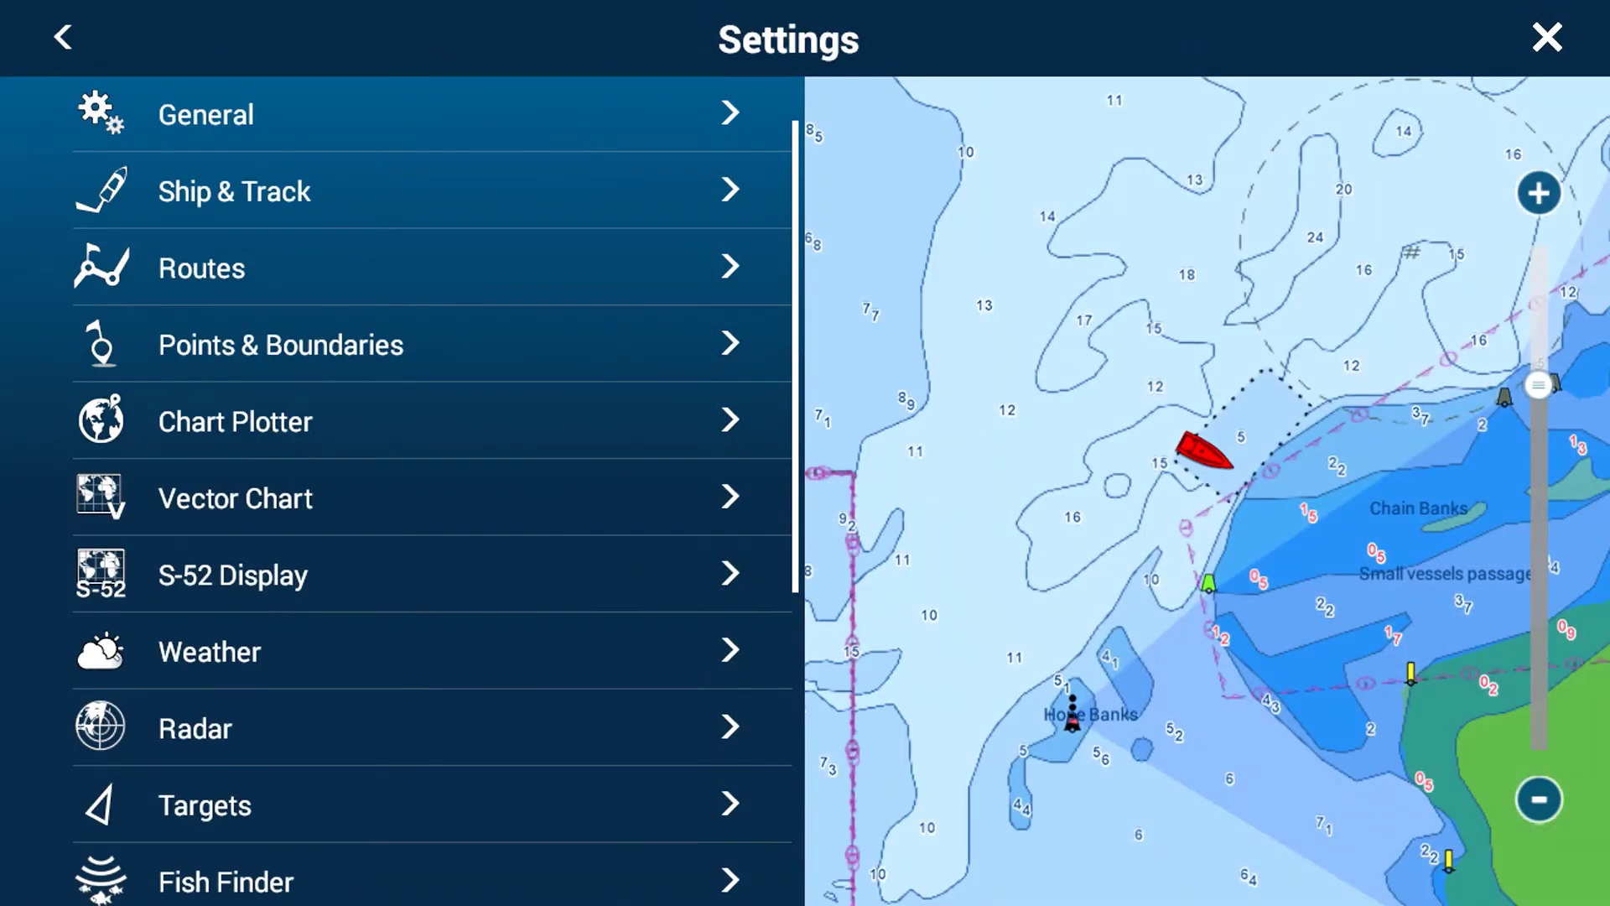
{"action": "left_click", "coordinate": [235, 421]}
{"action": "scroll", "coordinate": [394, 486], "scroll_direction": "down", "scroll_amount": 9}
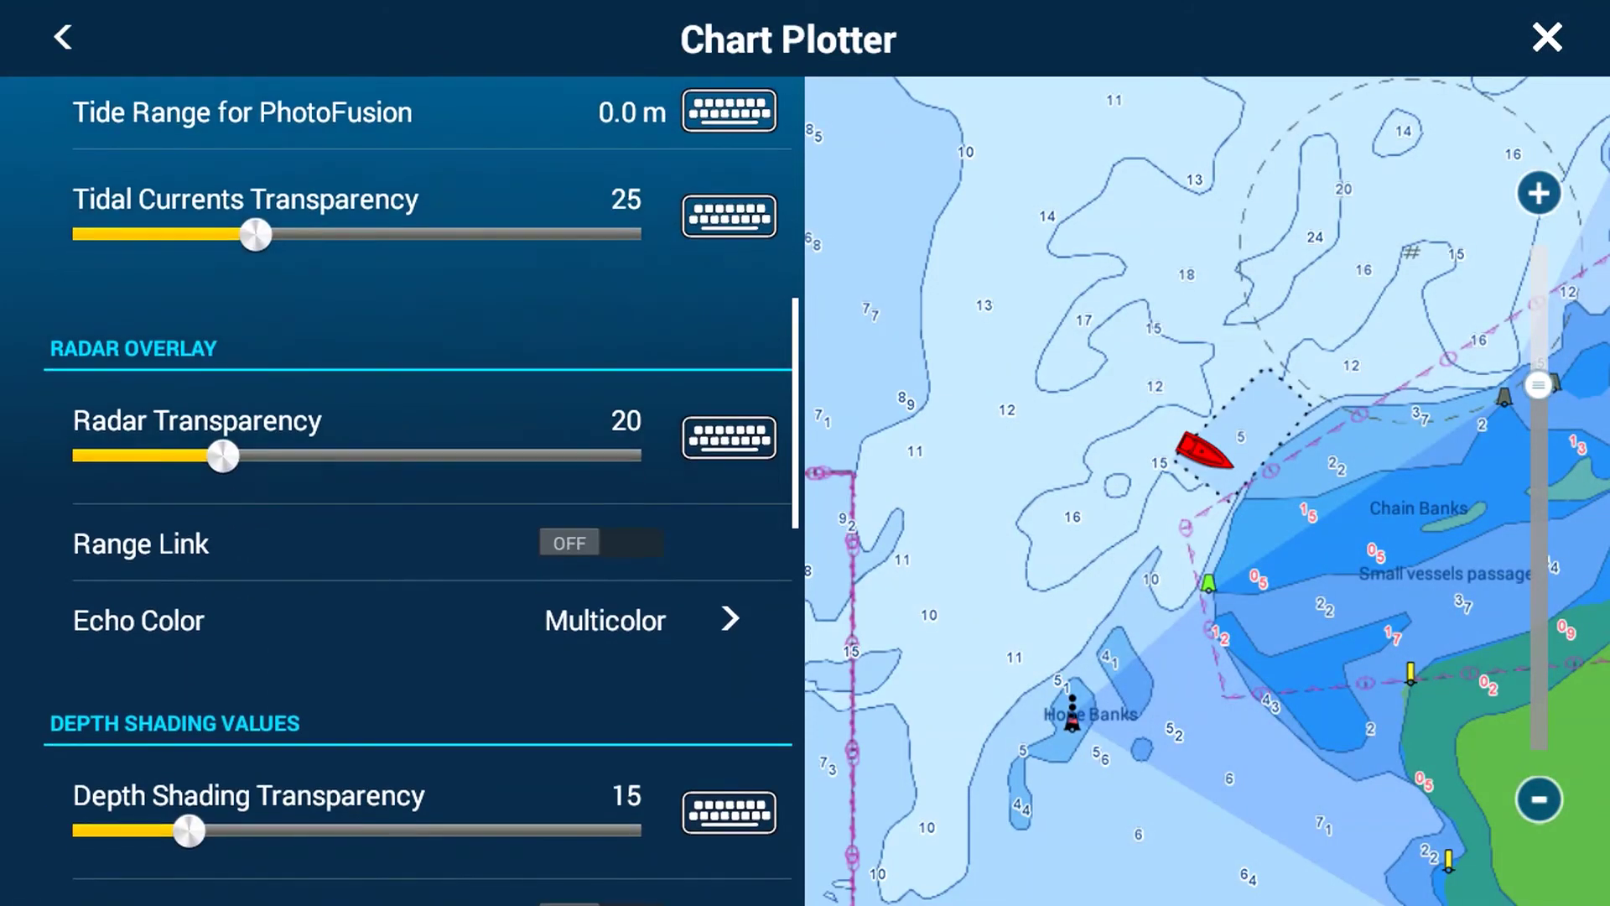
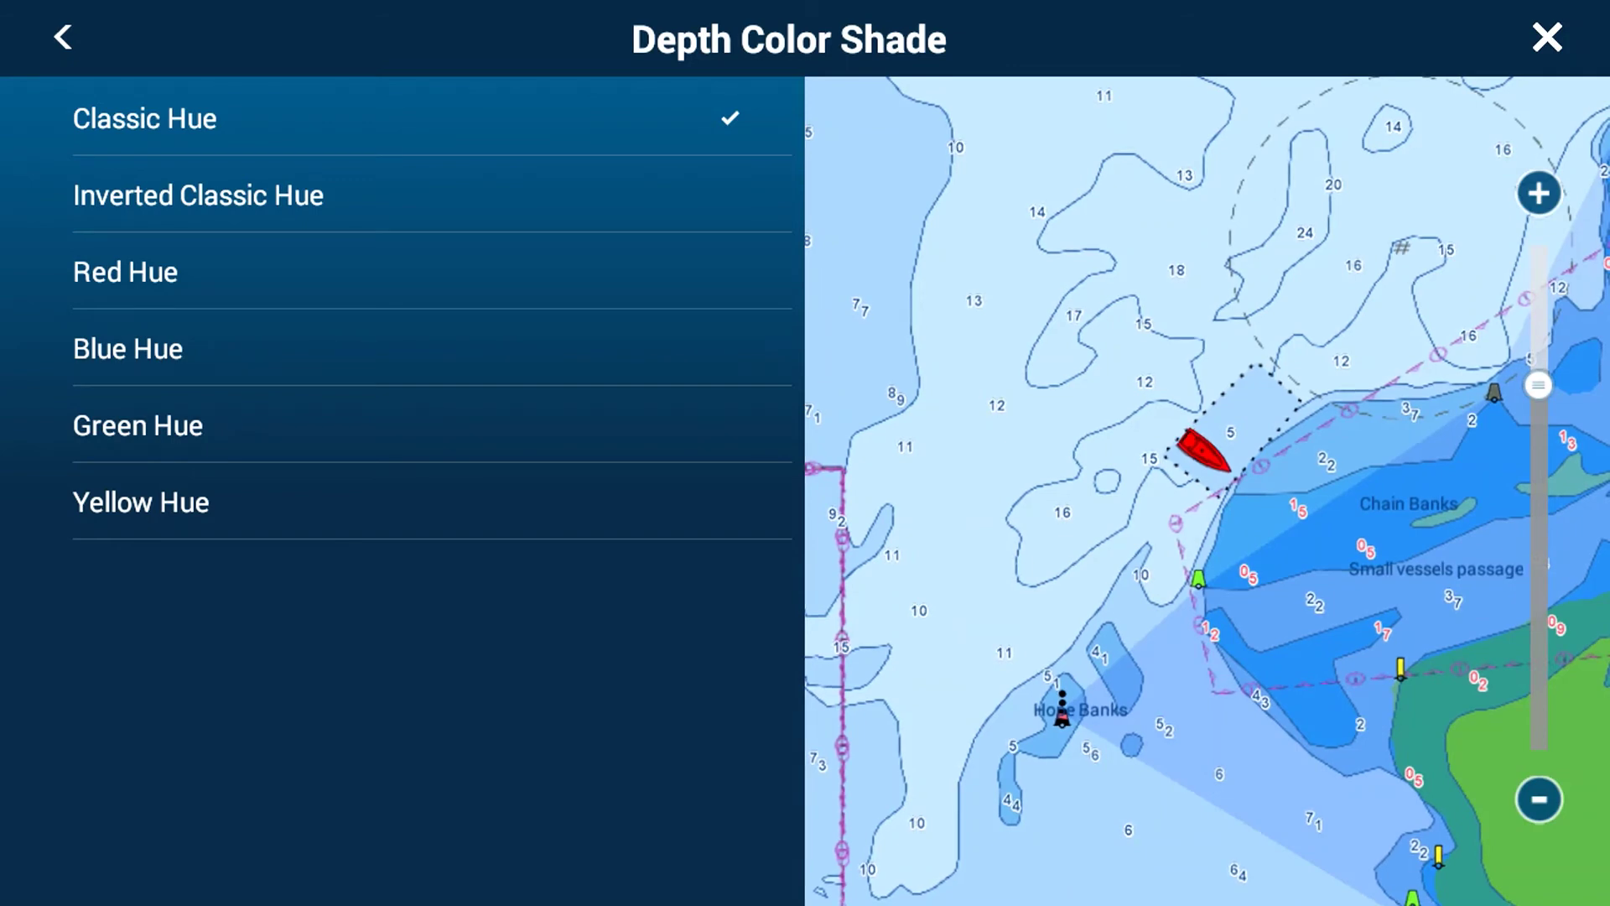
{"action": "left_click", "coordinate": [417, 271]}
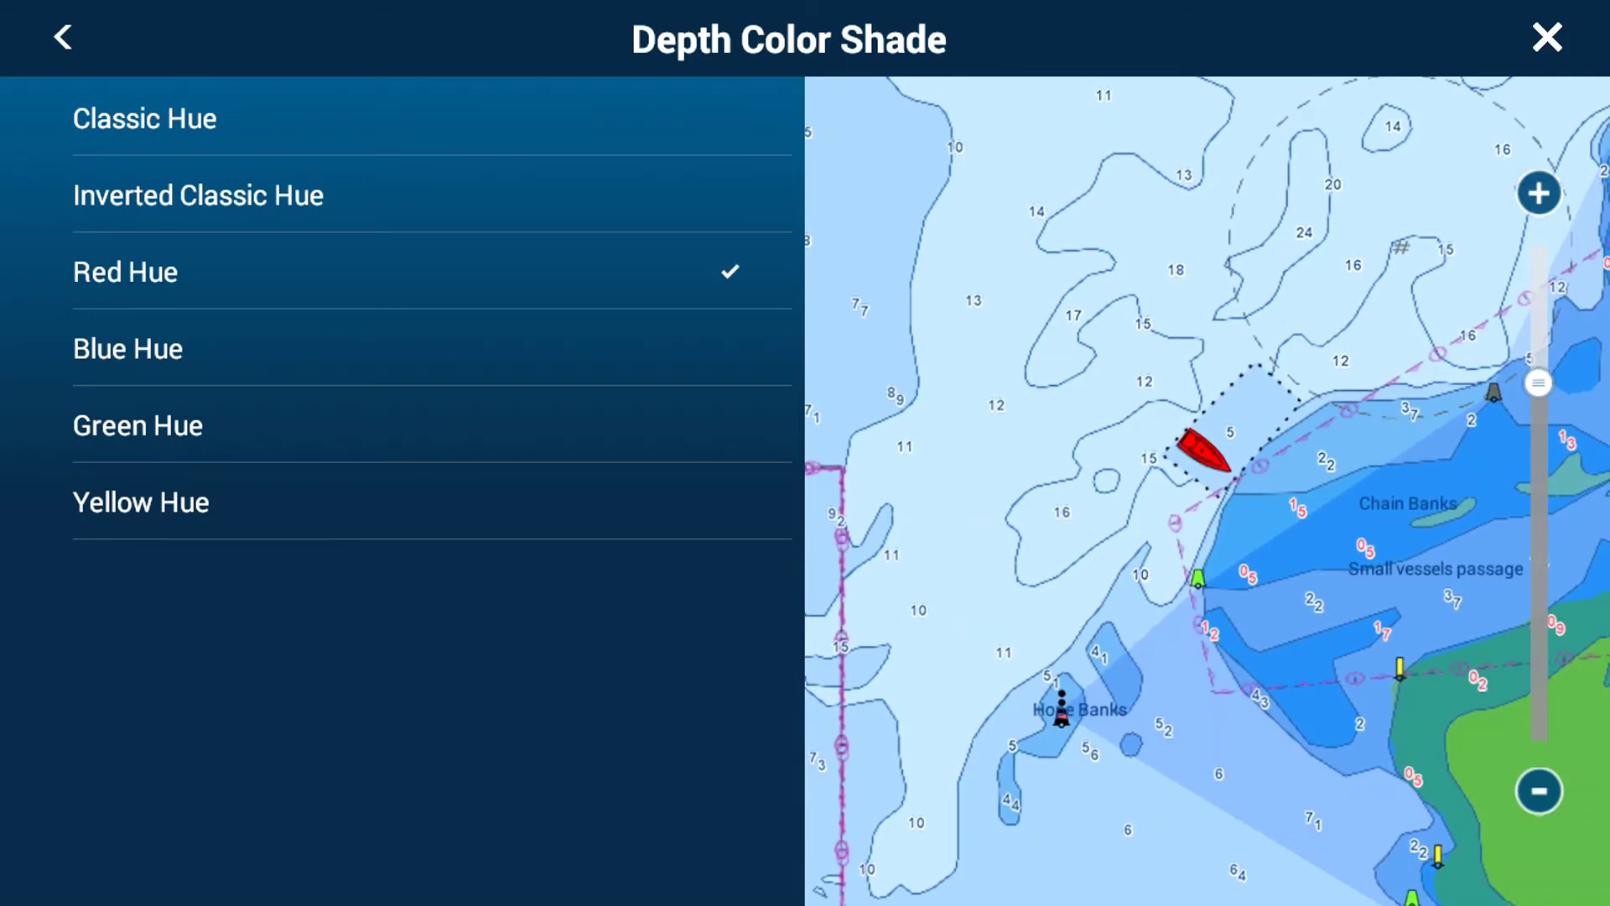
{"action": "left_click", "coordinate": [1547, 36]}
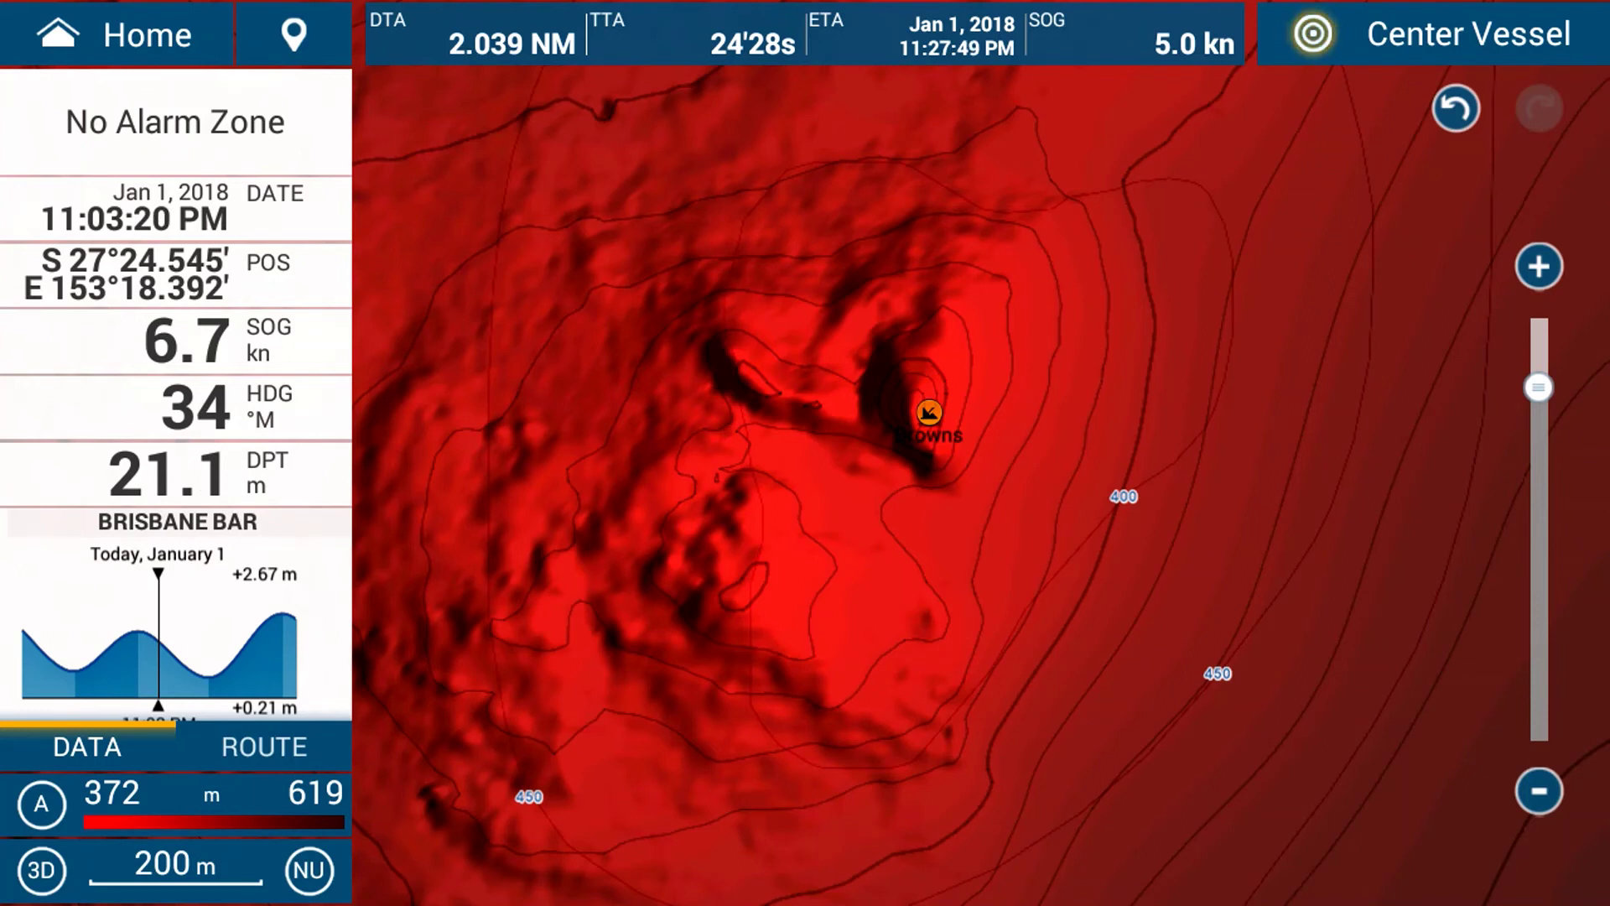
{"action": "left_click_drag", "start_coordinate": [930, 413], "coordinate": [1035, 435]}
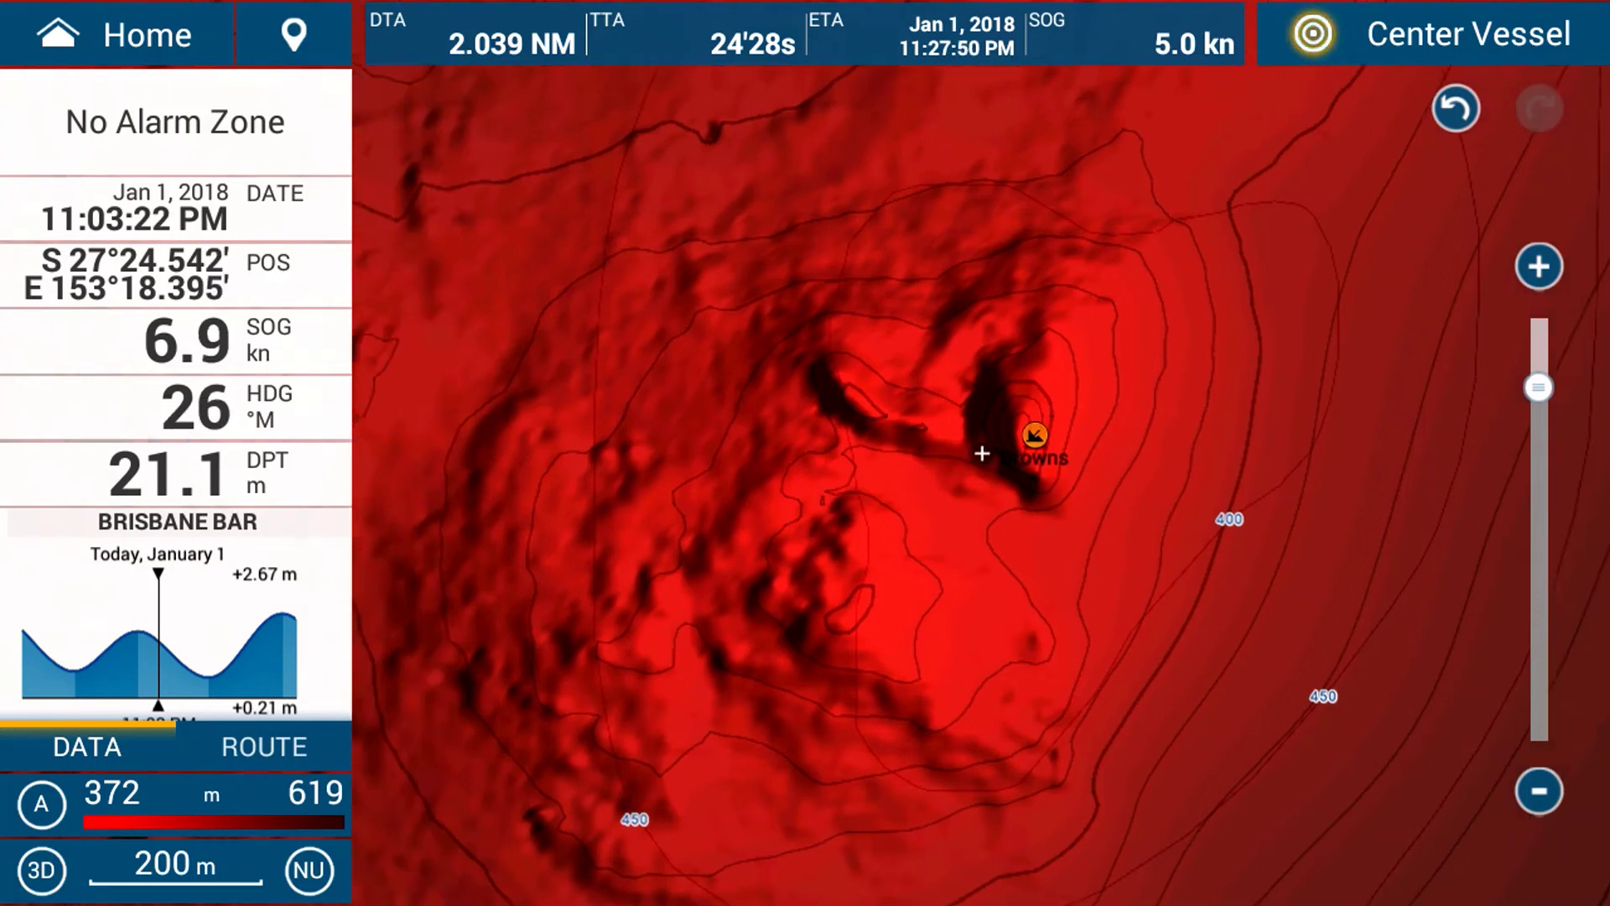
- Set the Depth Color Shade back to Classic Hue in the Chart Plotter settings and return to the chart
{"action": "left_click", "coordinate": [143, 33]}
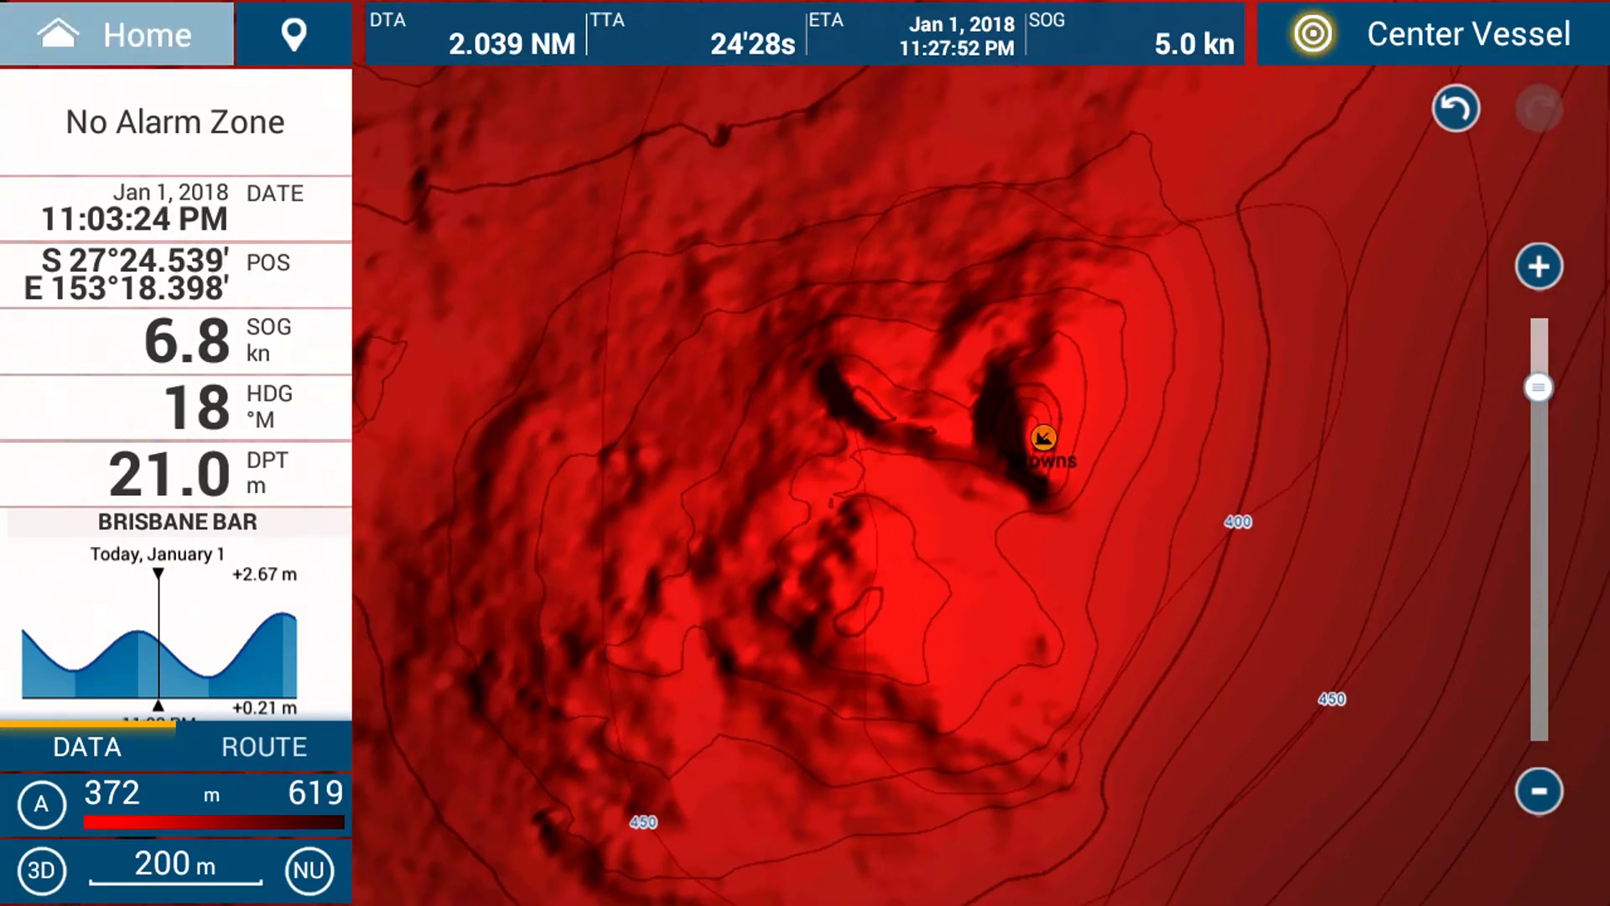
{"action": "left_click", "coordinate": [129, 274]}
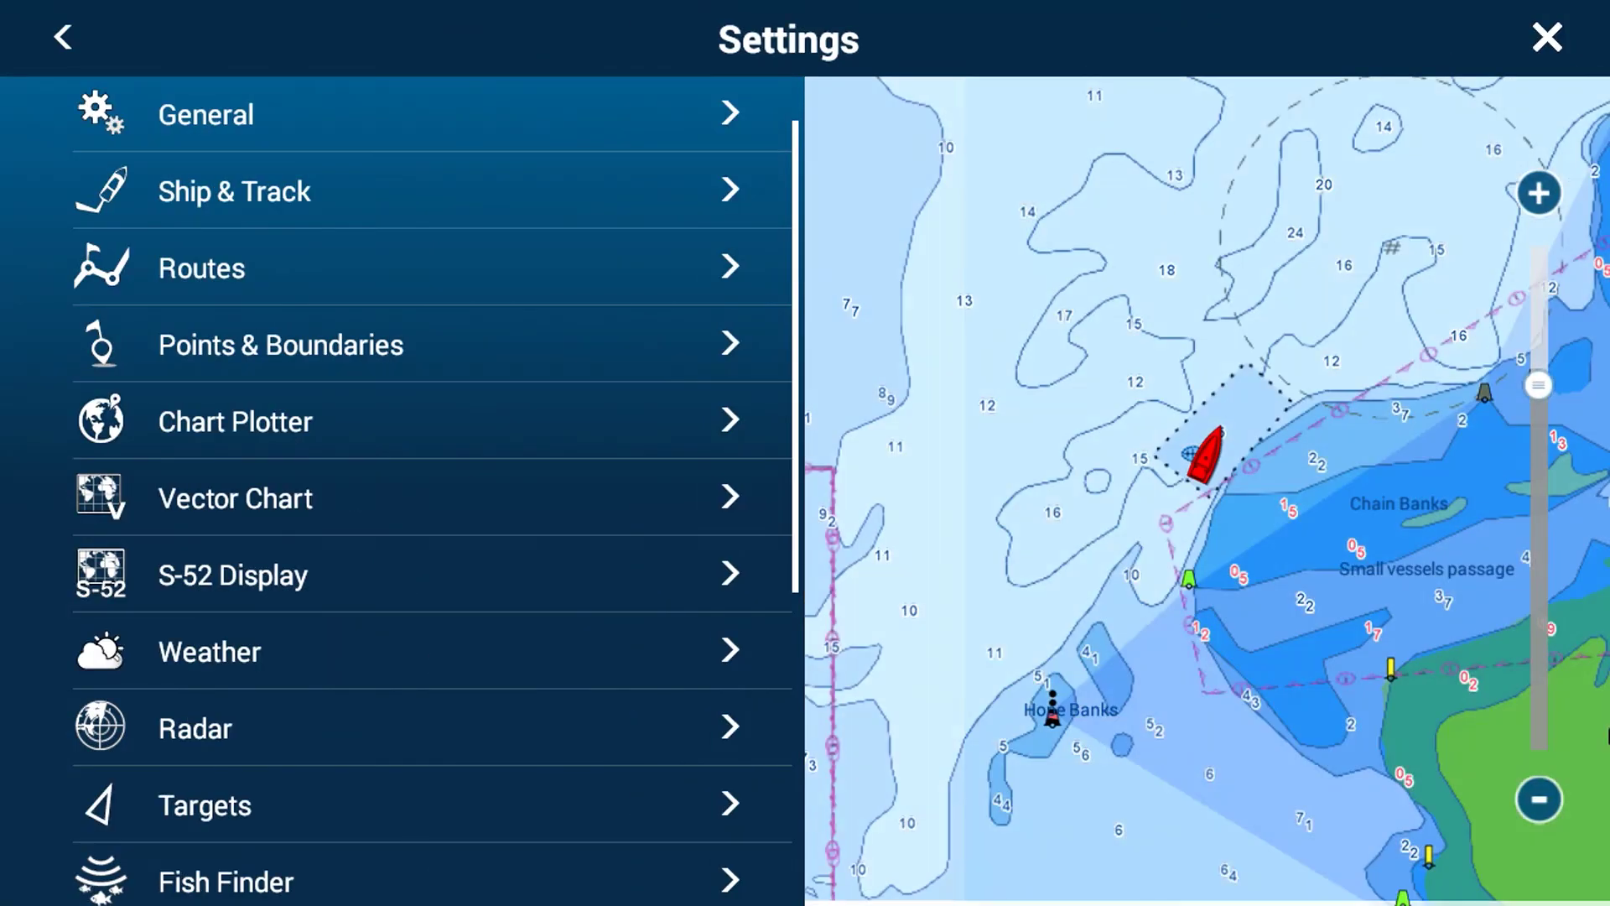
{"action": "left_click", "coordinate": [418, 421]}
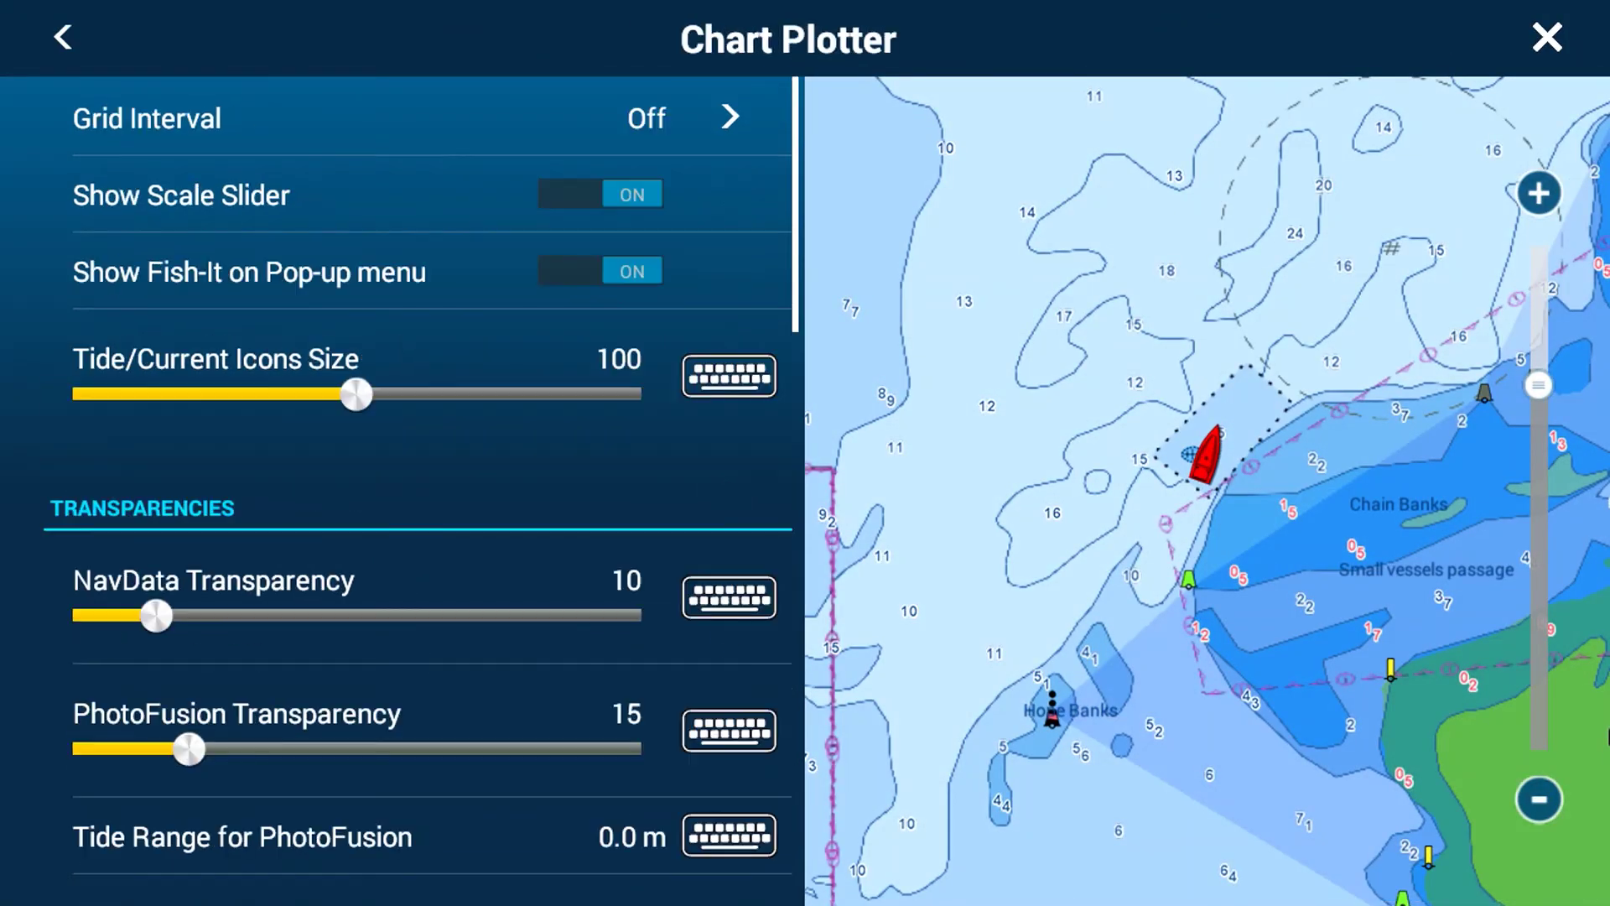
{"action": "scroll", "coordinate": [419, 487], "scroll_direction": "down", "scroll_amount": 5}
{"action": "scroll", "coordinate": [420, 486], "scroll_direction": "down", "scroll_amount": 8}
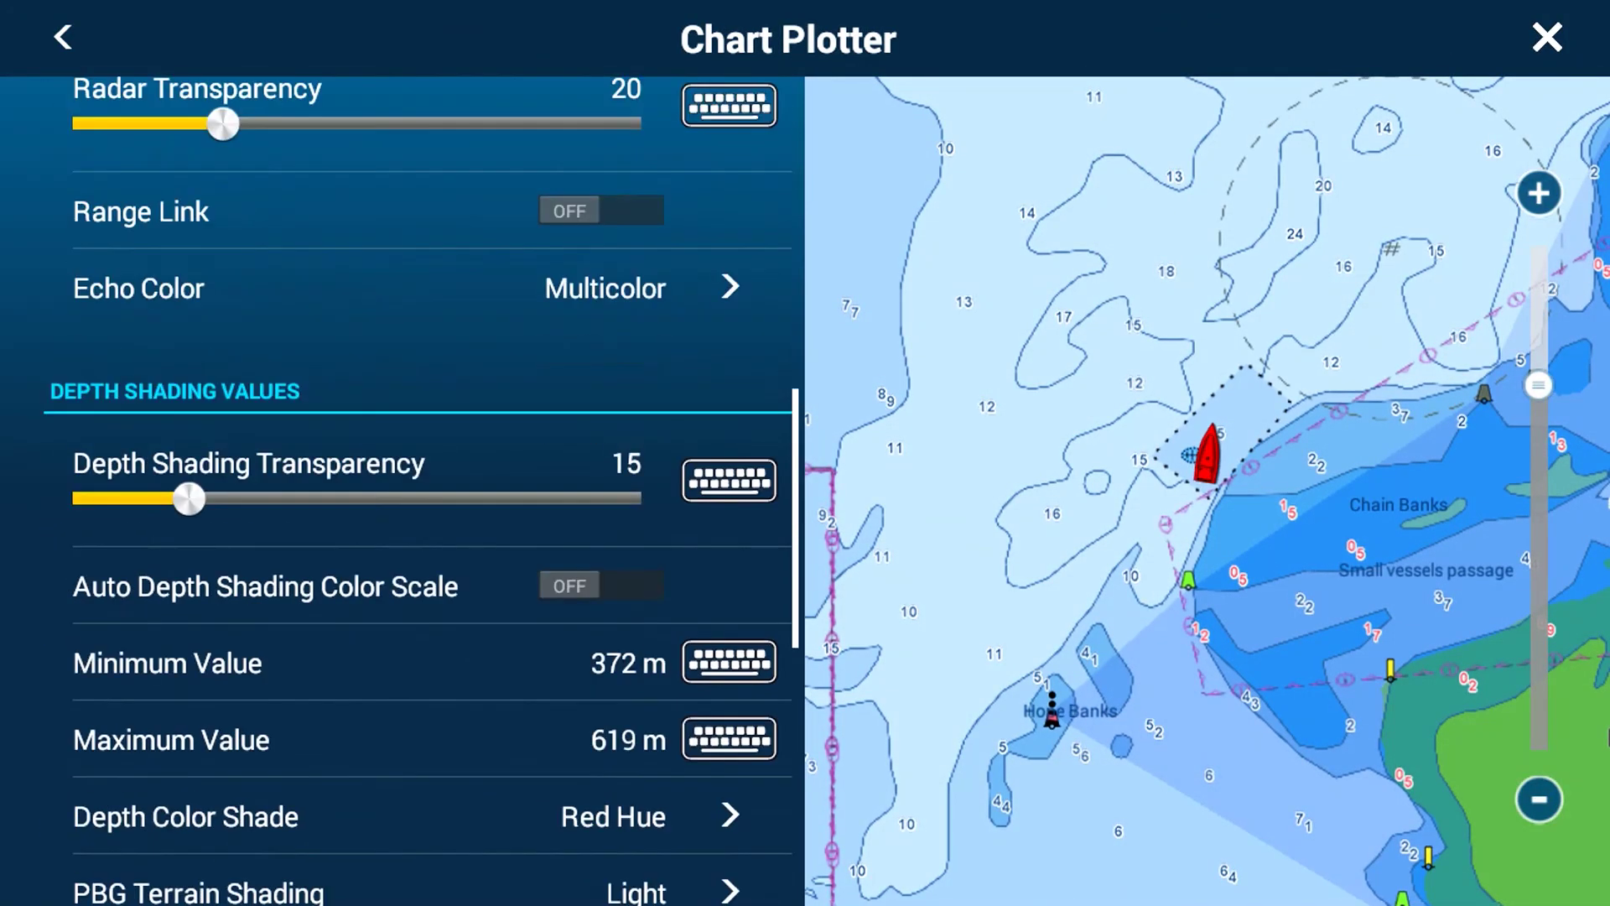
{"action": "scroll", "coordinate": [419, 487], "scroll_direction": "down", "scroll_amount": 1}
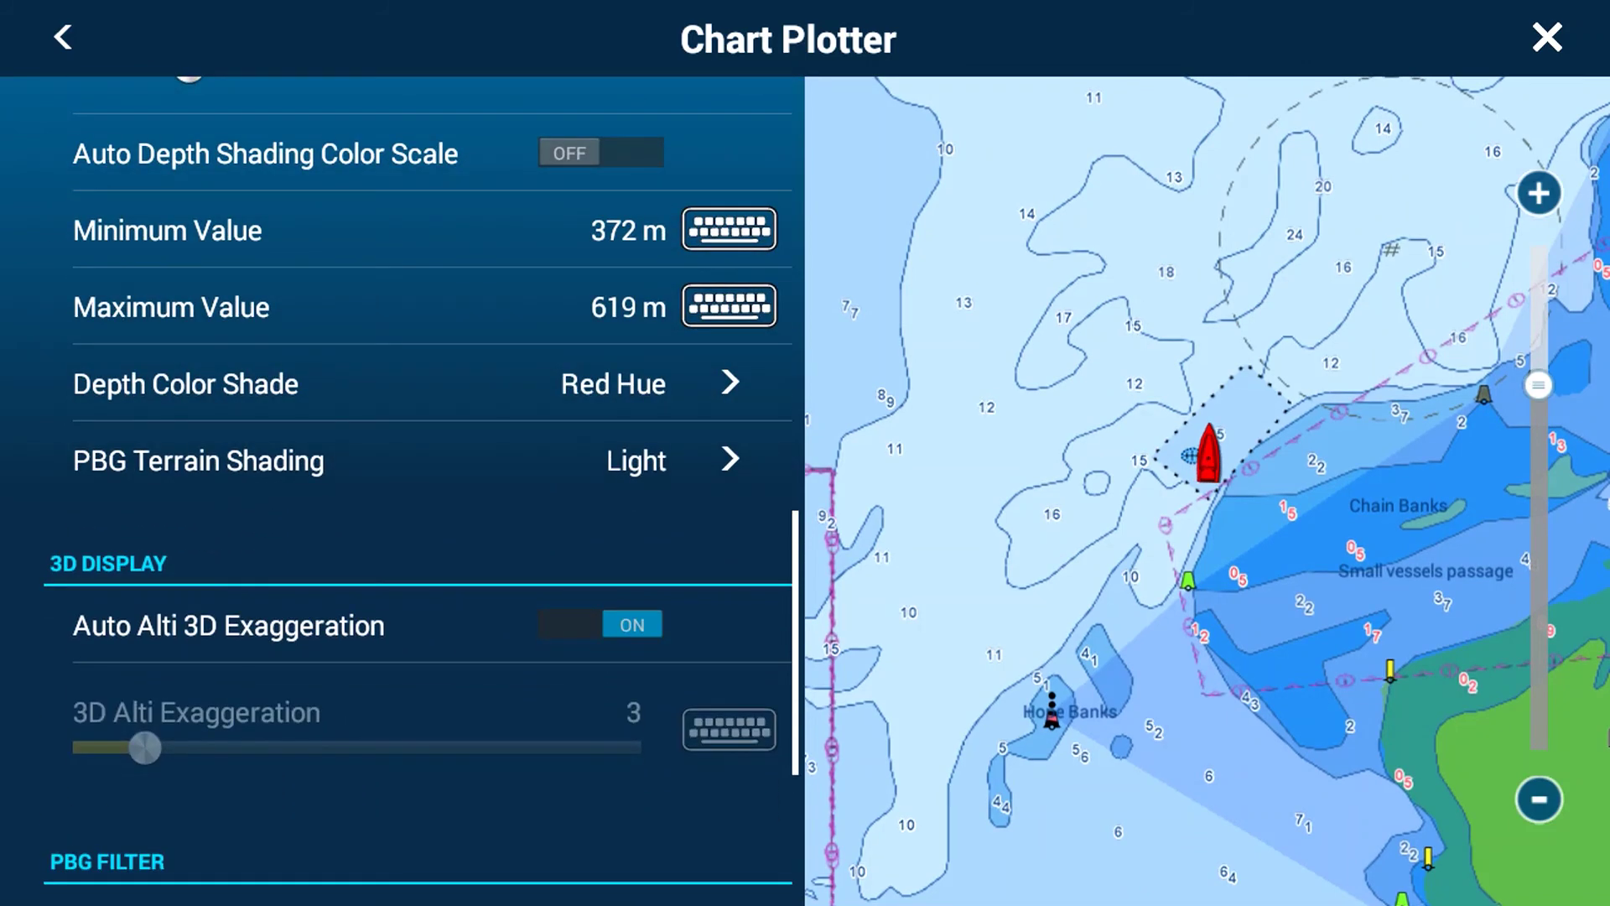
{"action": "left_click", "coordinate": [403, 384]}
{"action": "left_click", "coordinate": [403, 118]}
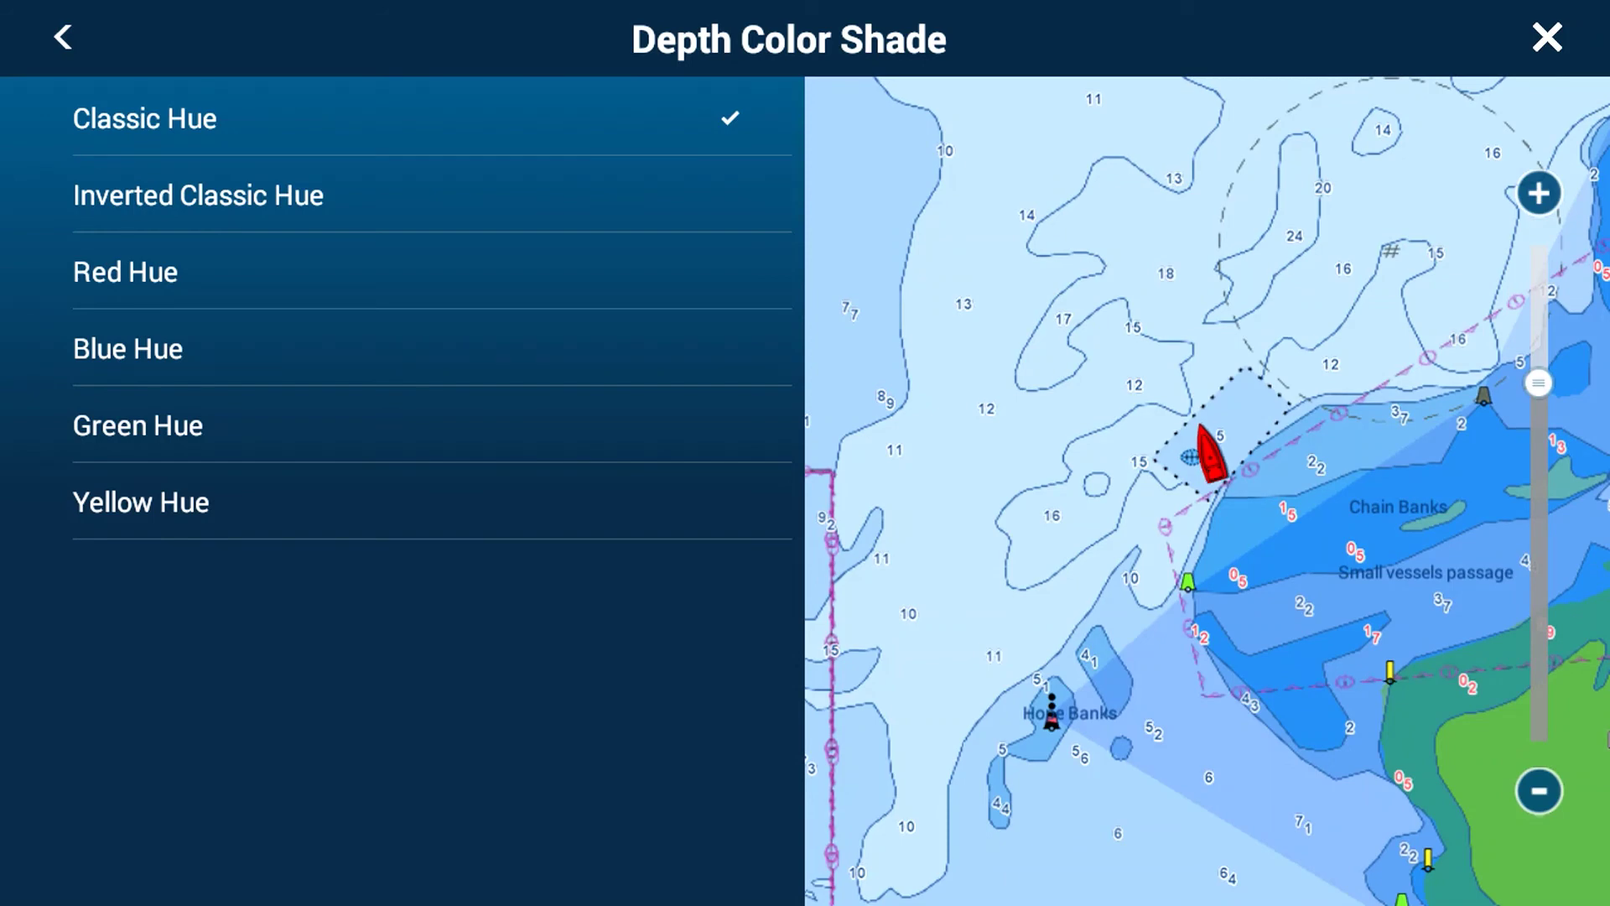
{"action": "left_click", "coordinate": [1548, 37]}
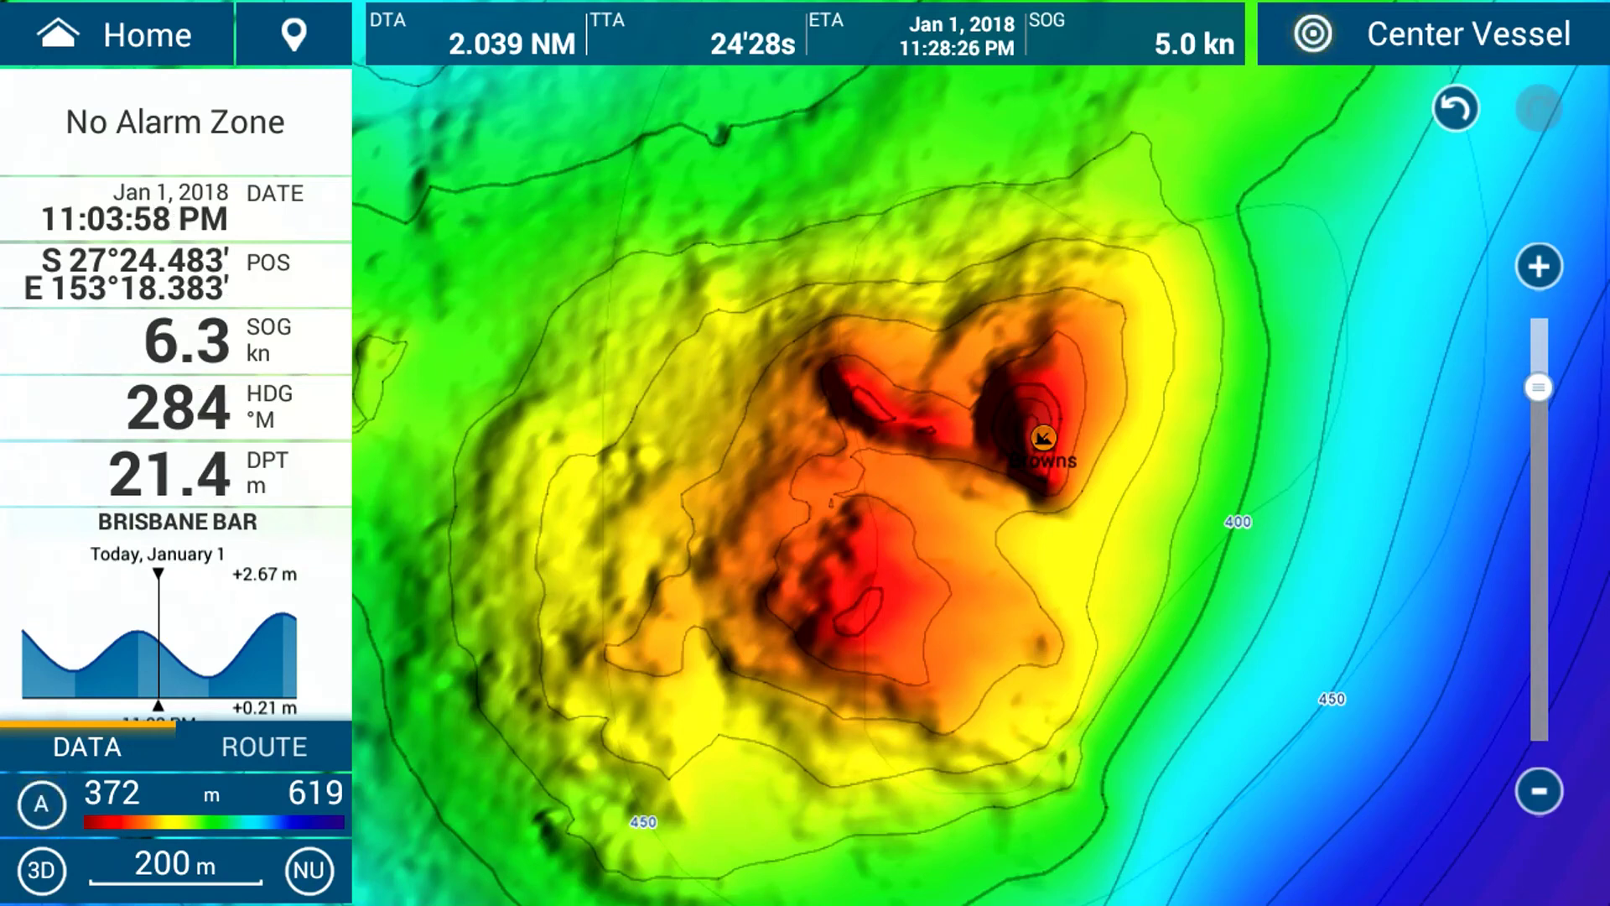
- Raise the depth shading range's minimum depth to 10,000 m and view the seabed relief around the Browns mark
{"action": "left_click", "coordinate": [112, 802]}
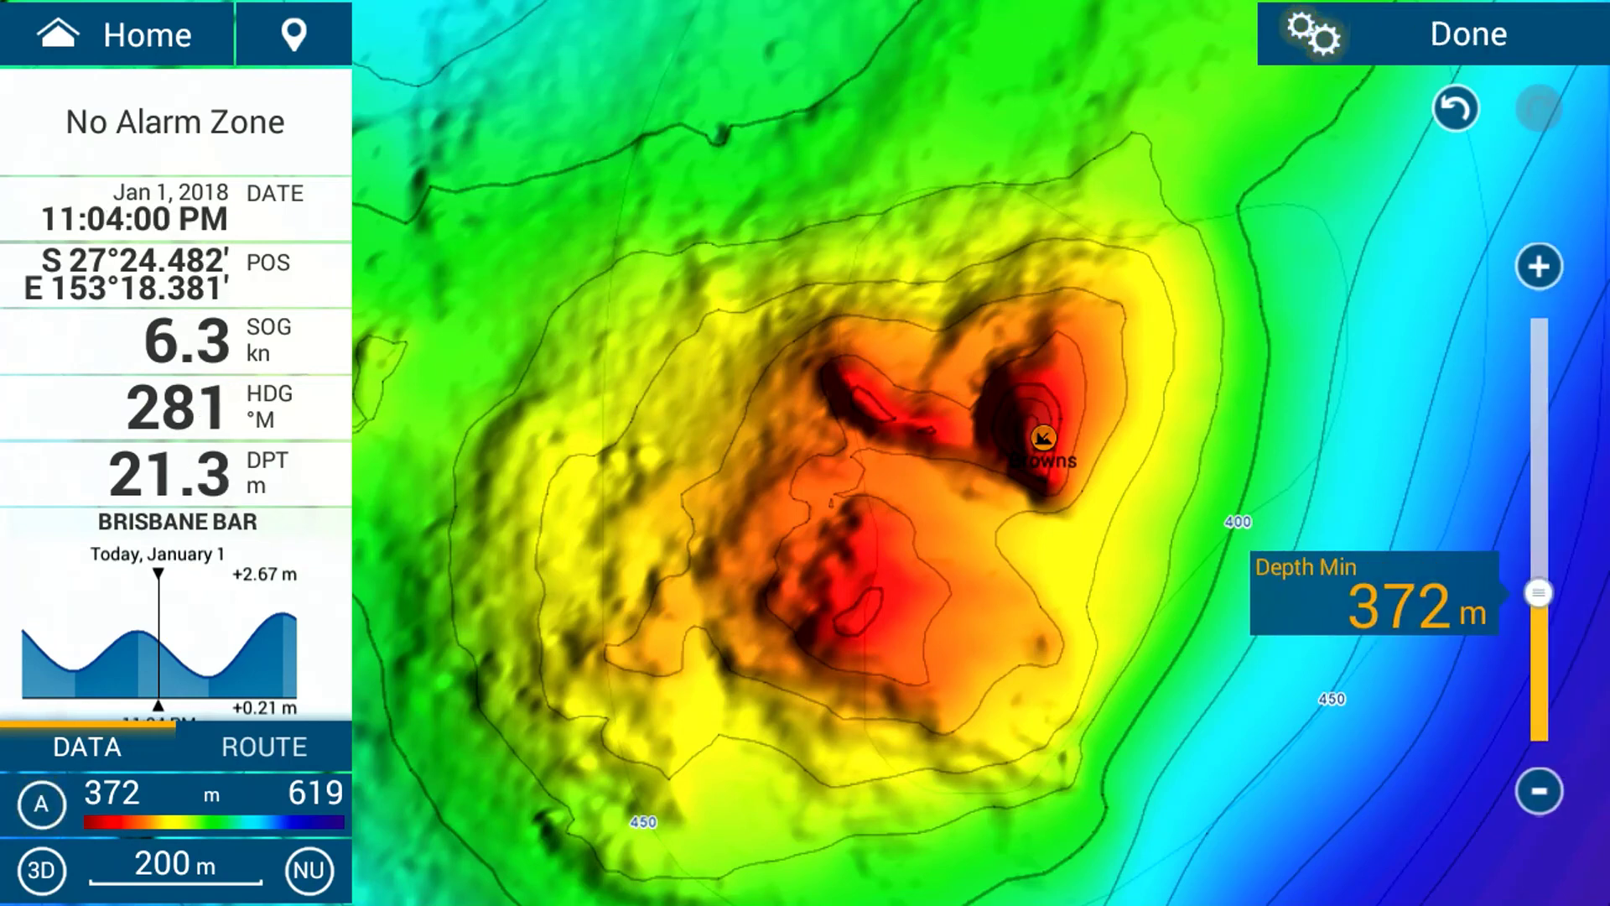
{"action": "left_click_drag", "start_coordinate": [1539, 593], "coordinate": [1539, 337]}
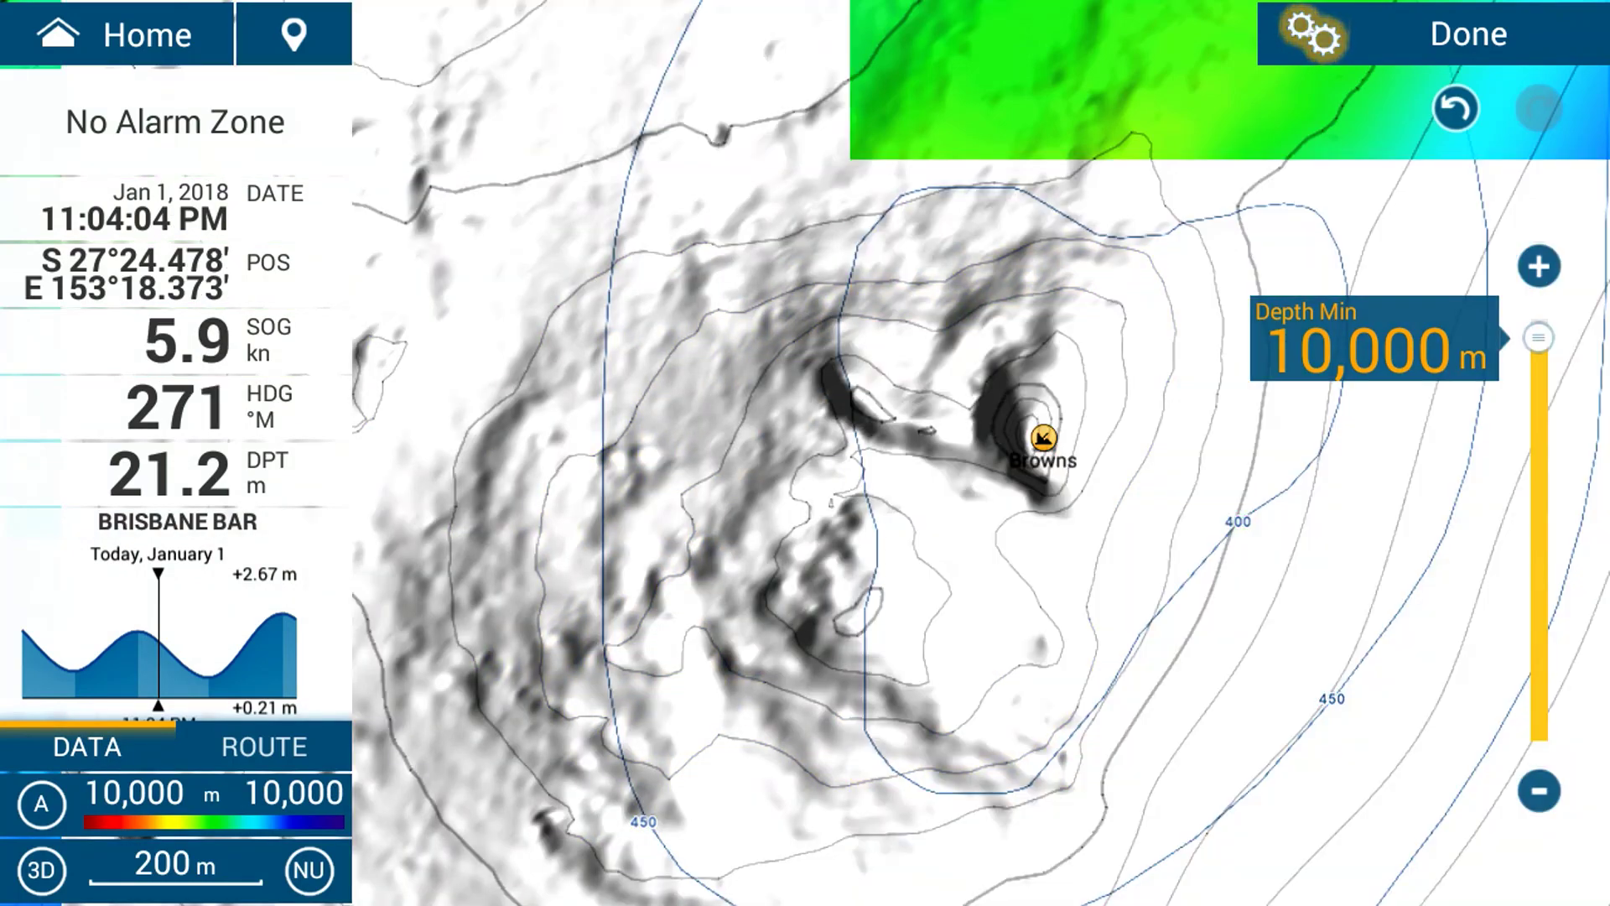
{"action": "left_click", "coordinate": [1469, 34]}
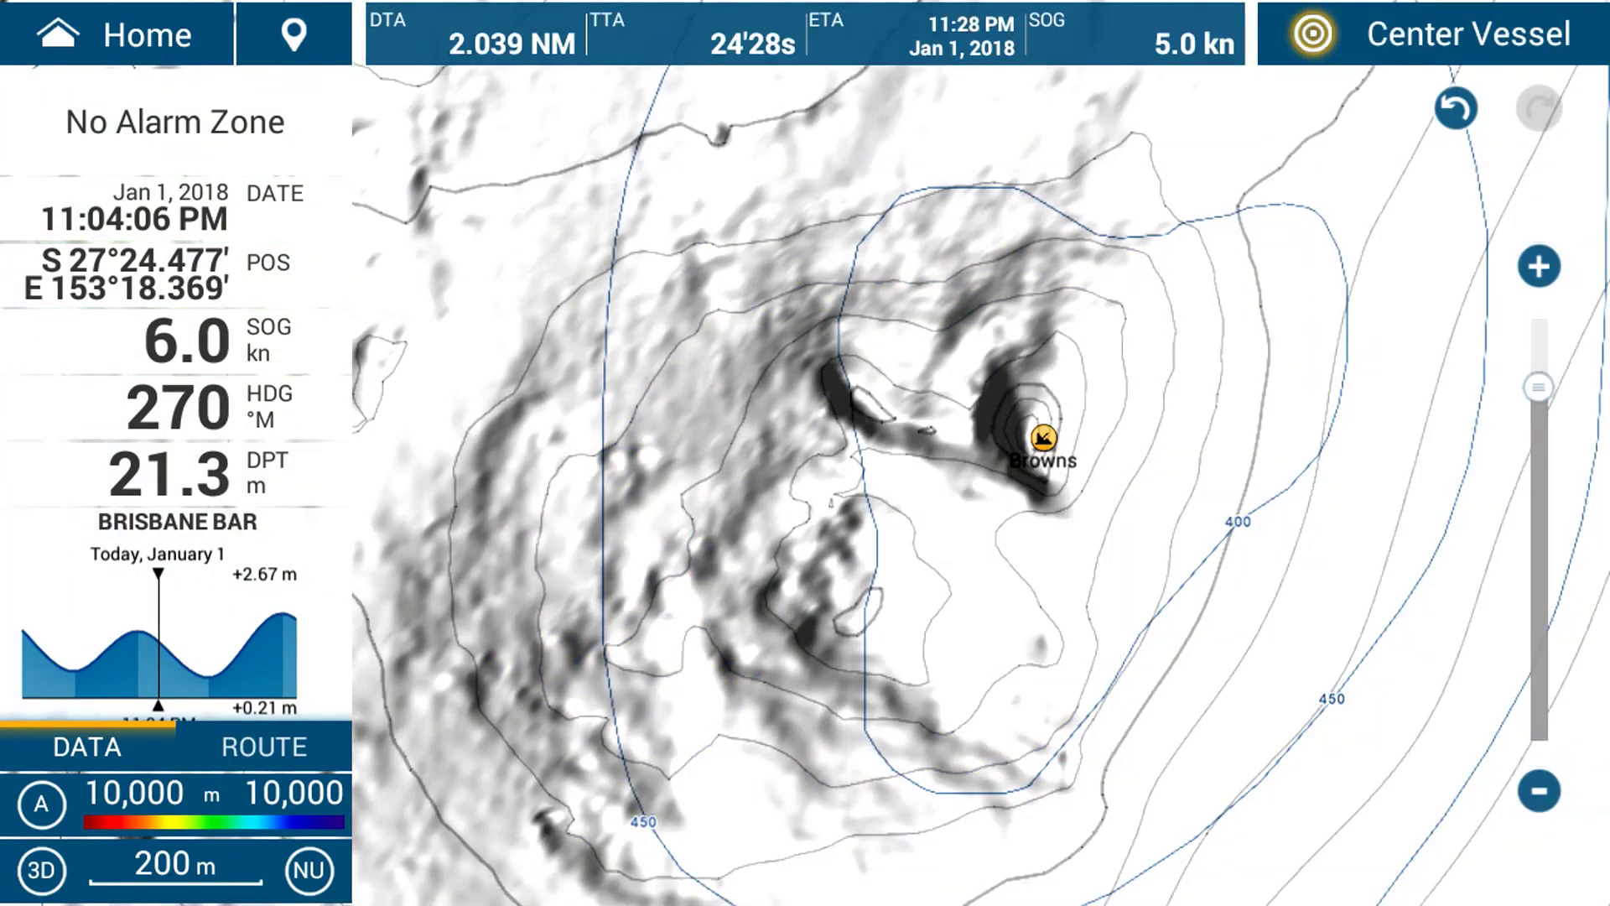
{"action": "scroll", "coordinate": [1243, 606], "scroll_direction": "down", "scroll_amount": 3}
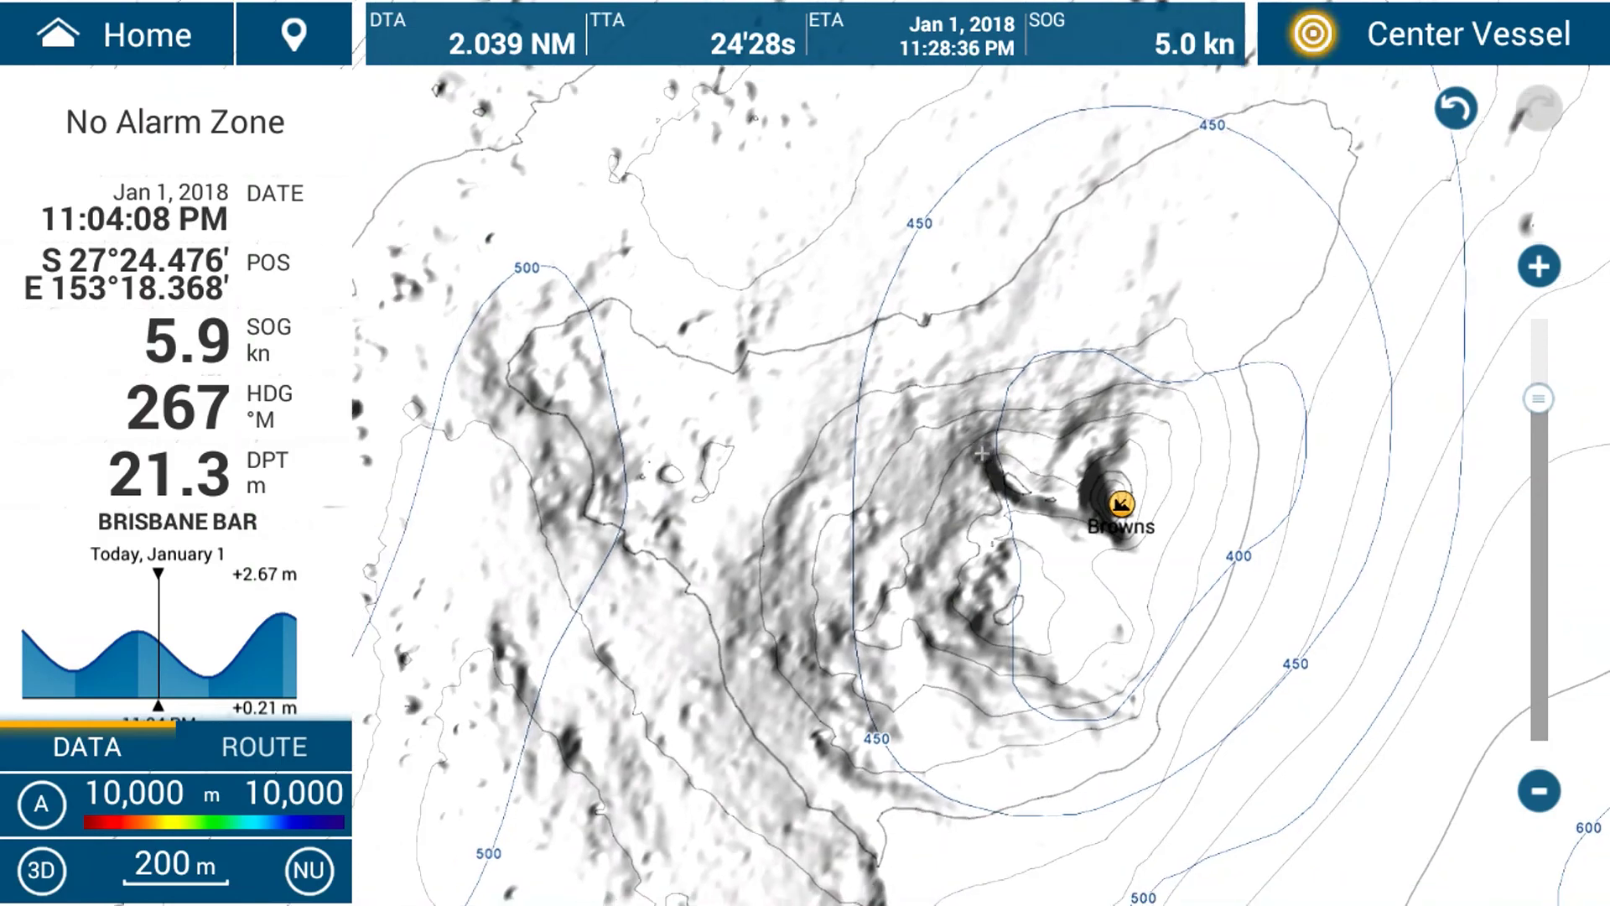
{"action": "left_click_drag", "start_coordinate": [990, 587], "coordinate": [947, 475]}
{"action": "scroll", "coordinate": [982, 453], "scroll_direction": "up", "scroll_amount": 2}
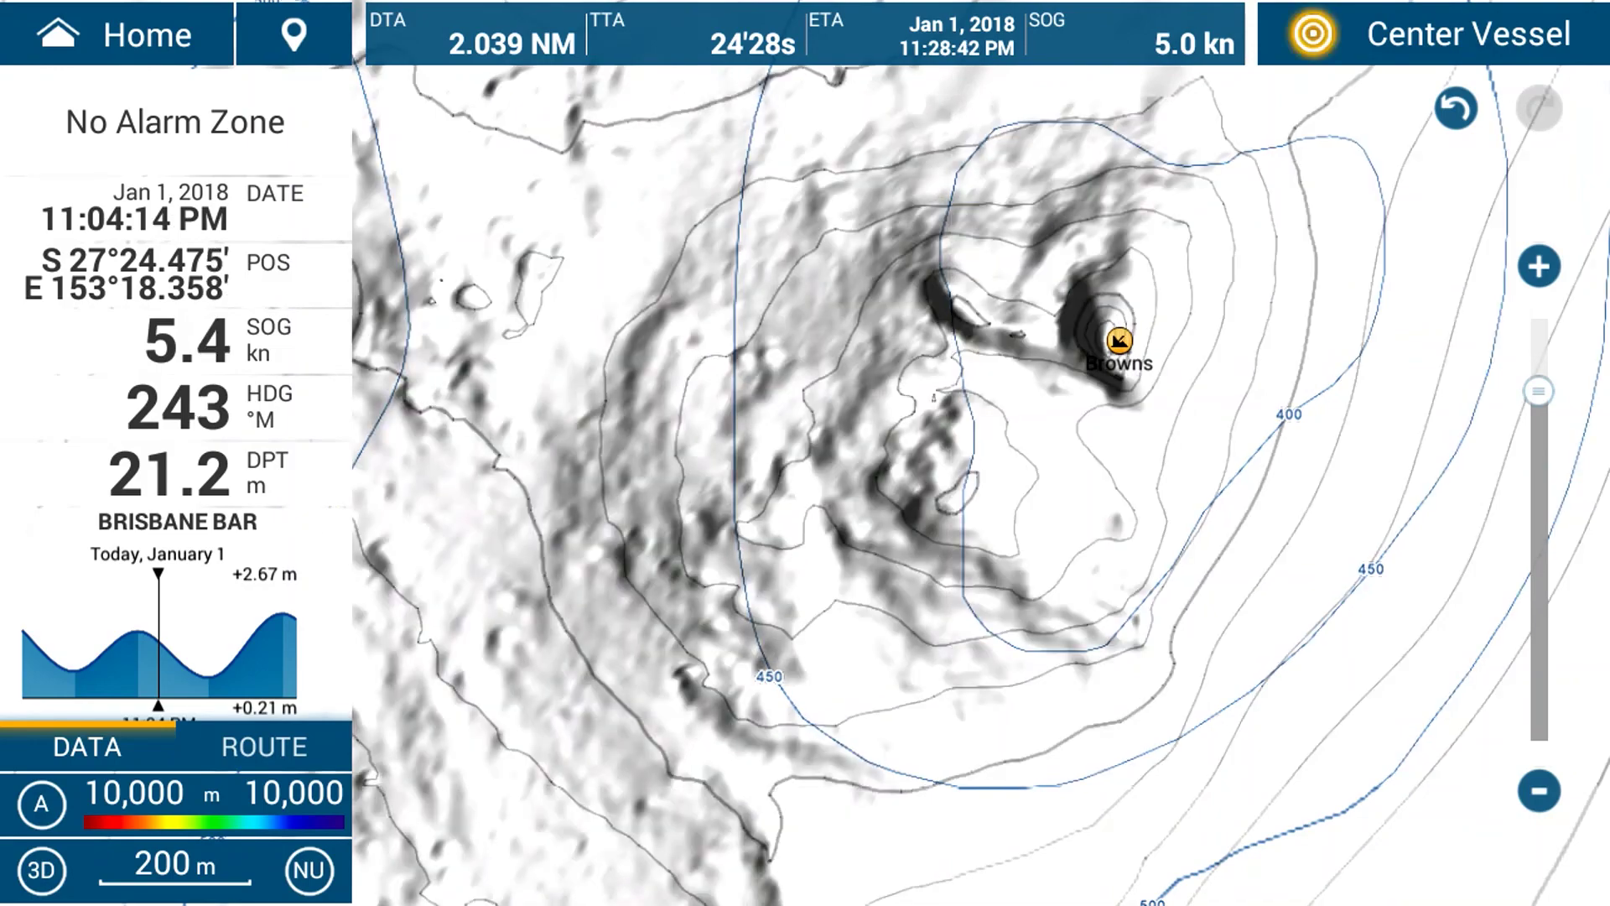
{"action": "left_click_drag", "start_coordinate": [987, 561], "coordinate": [982, 453]}
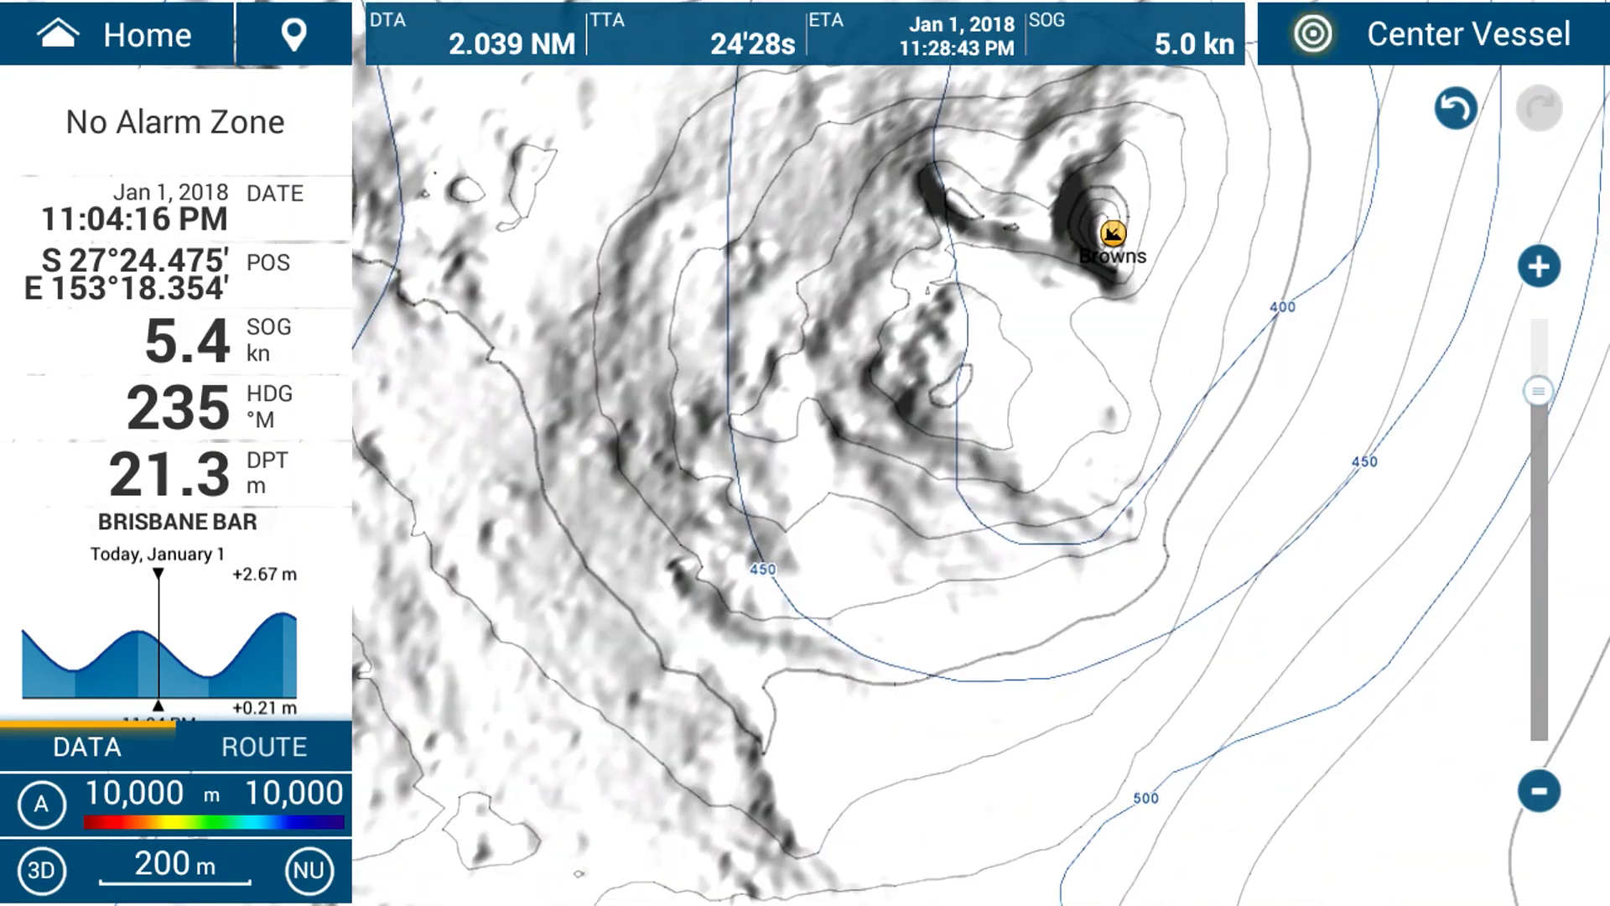
- Turn Depth Contour off in the chart's display options and return to the chart
{"action": "left_click_drag", "start_coordinate": [982, 903], "coordinate": [982, 587]}
{"action": "left_click", "coordinate": [695, 533]}
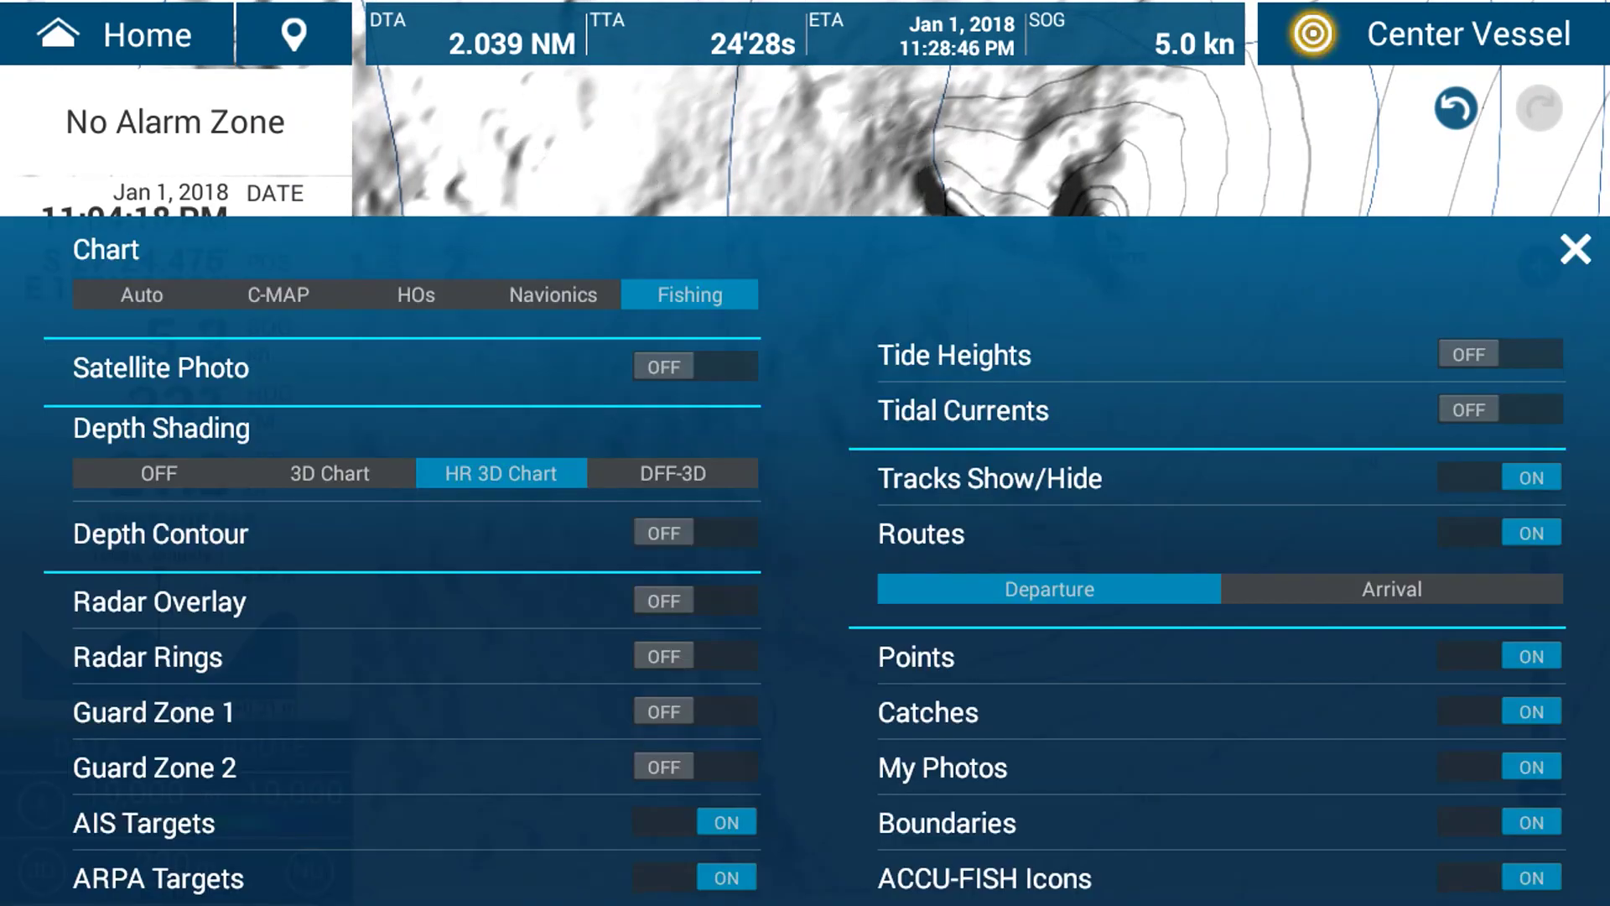
{"action": "left_click", "coordinate": [1575, 249]}
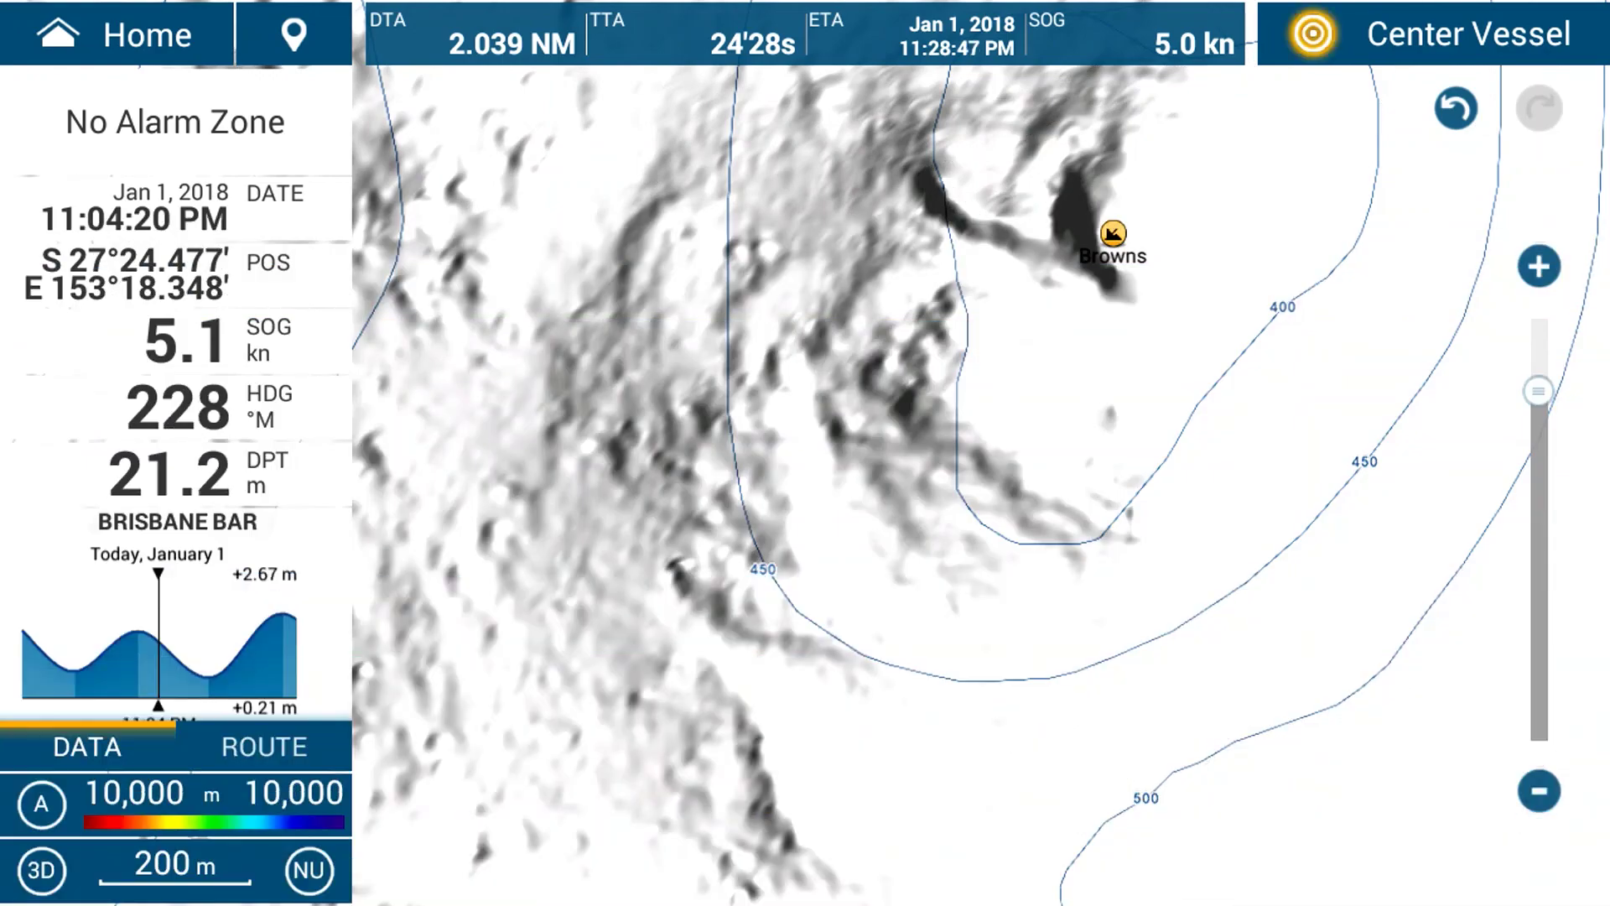
- Inspect the relief around the Browns mark without contours and set the depth shading range to automatic
{"action": "left_click_drag", "start_coordinate": [906, 349], "coordinate": [1059, 558]}
{"action": "left_click_drag", "start_coordinate": [906, 489], "coordinate": [770, 432]}
{"action": "scroll", "coordinate": [1142, 453], "scroll_direction": "up", "scroll_amount": 1}
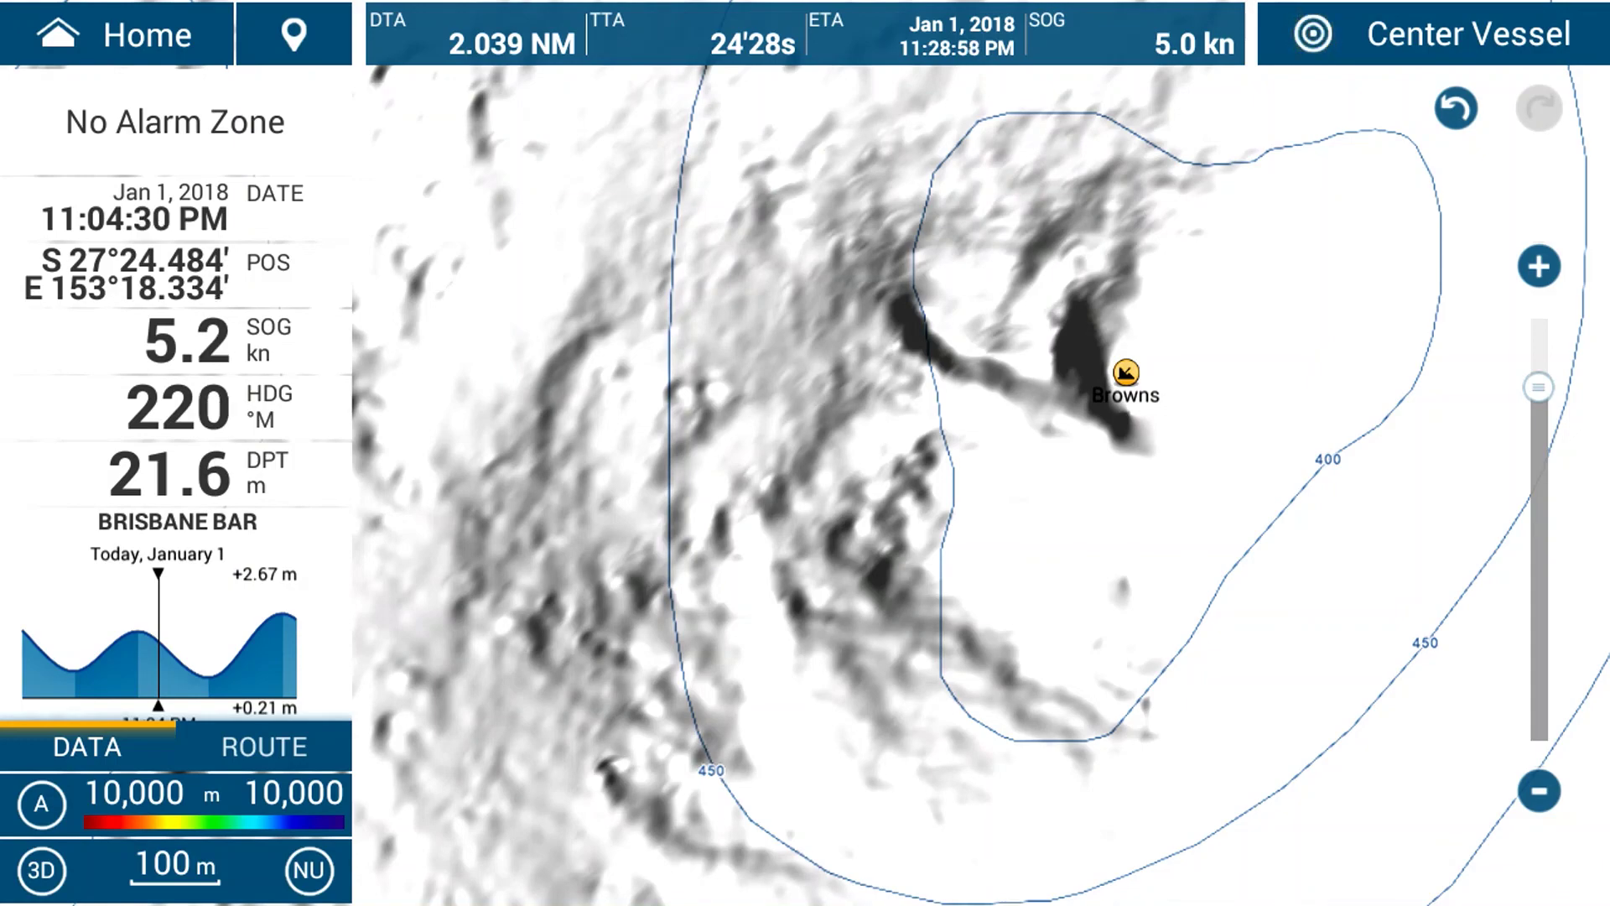
{"action": "left_click", "coordinate": [41, 804]}
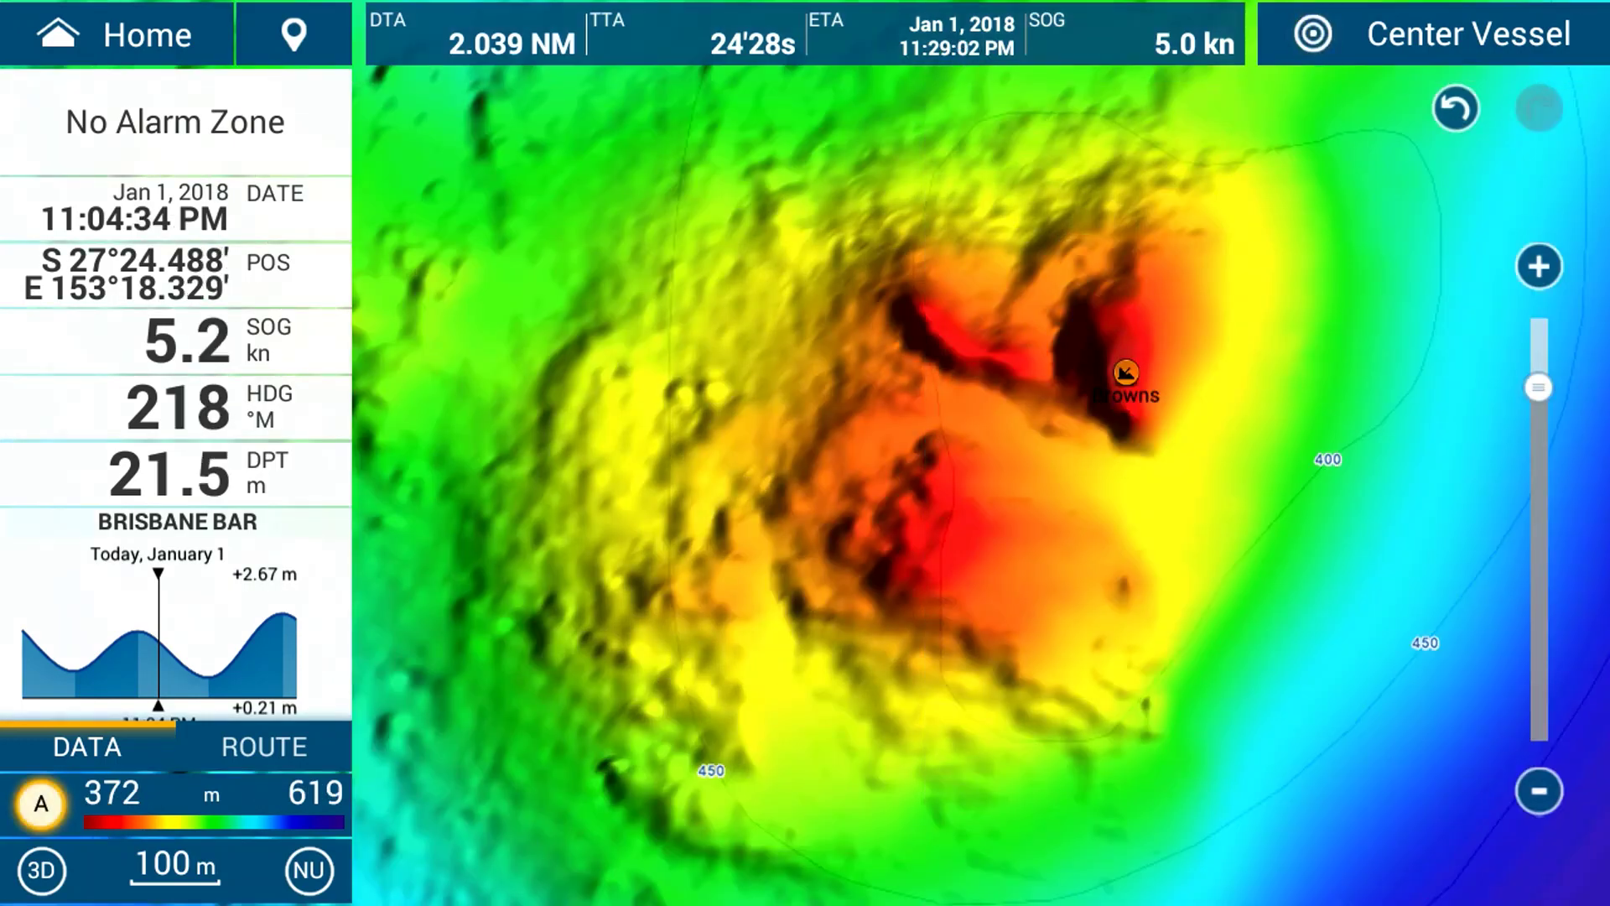
- Try a minimum depth of 977 m for the depth shading, restore the automatic range and close the adjustment
{"action": "left_click", "coordinate": [113, 793]}
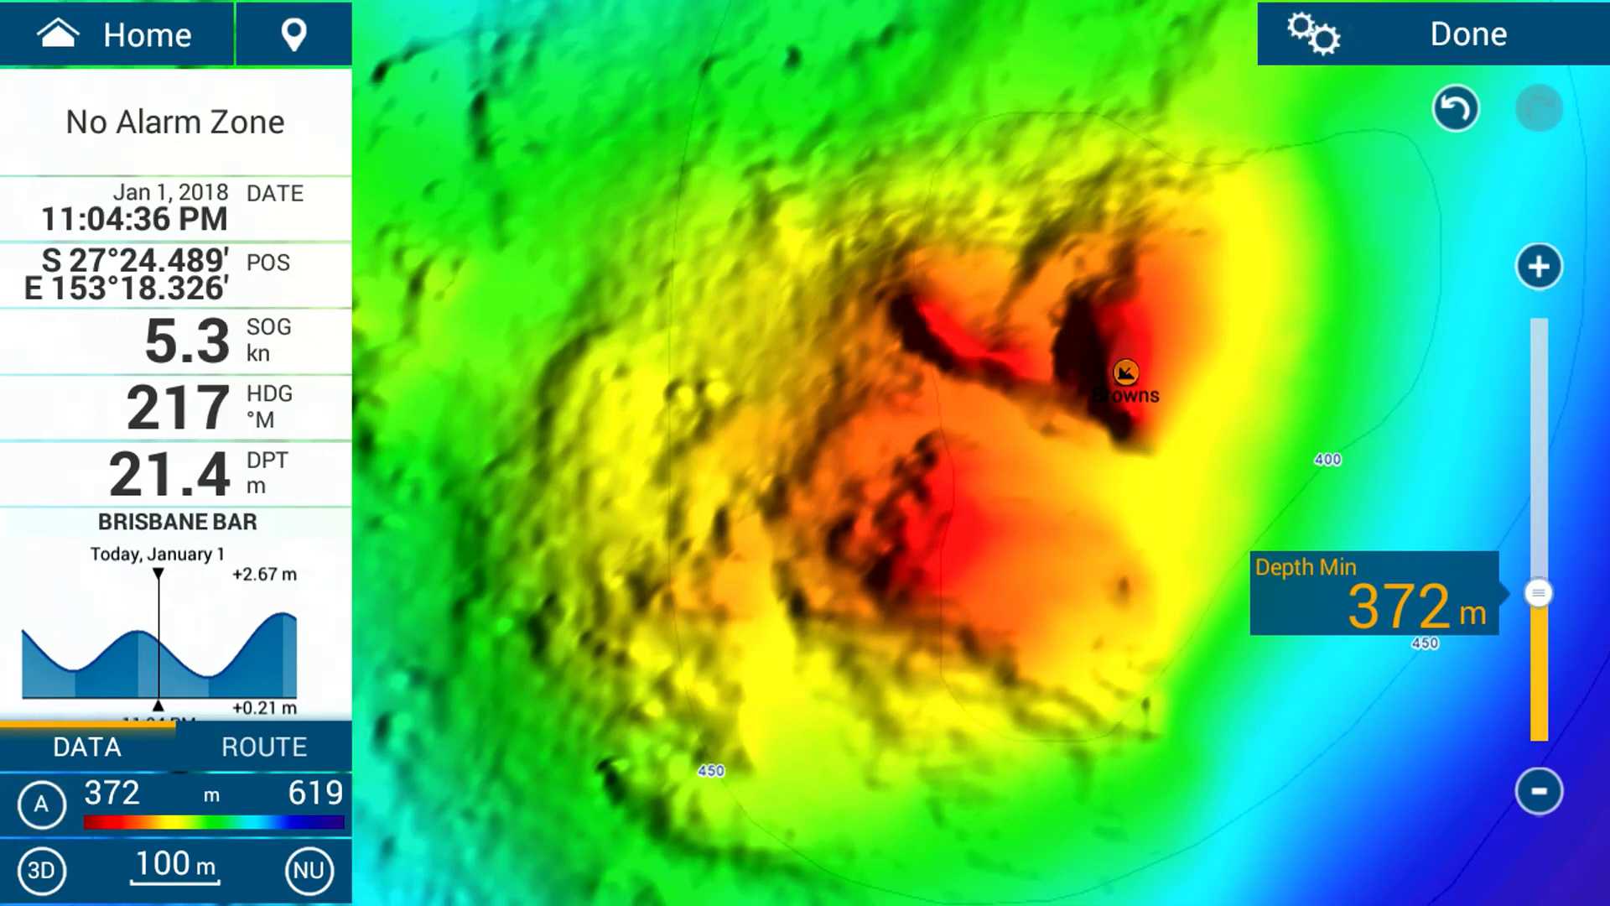
{"action": "left_click_drag", "start_coordinate": [1539, 593], "coordinate": [1539, 436]}
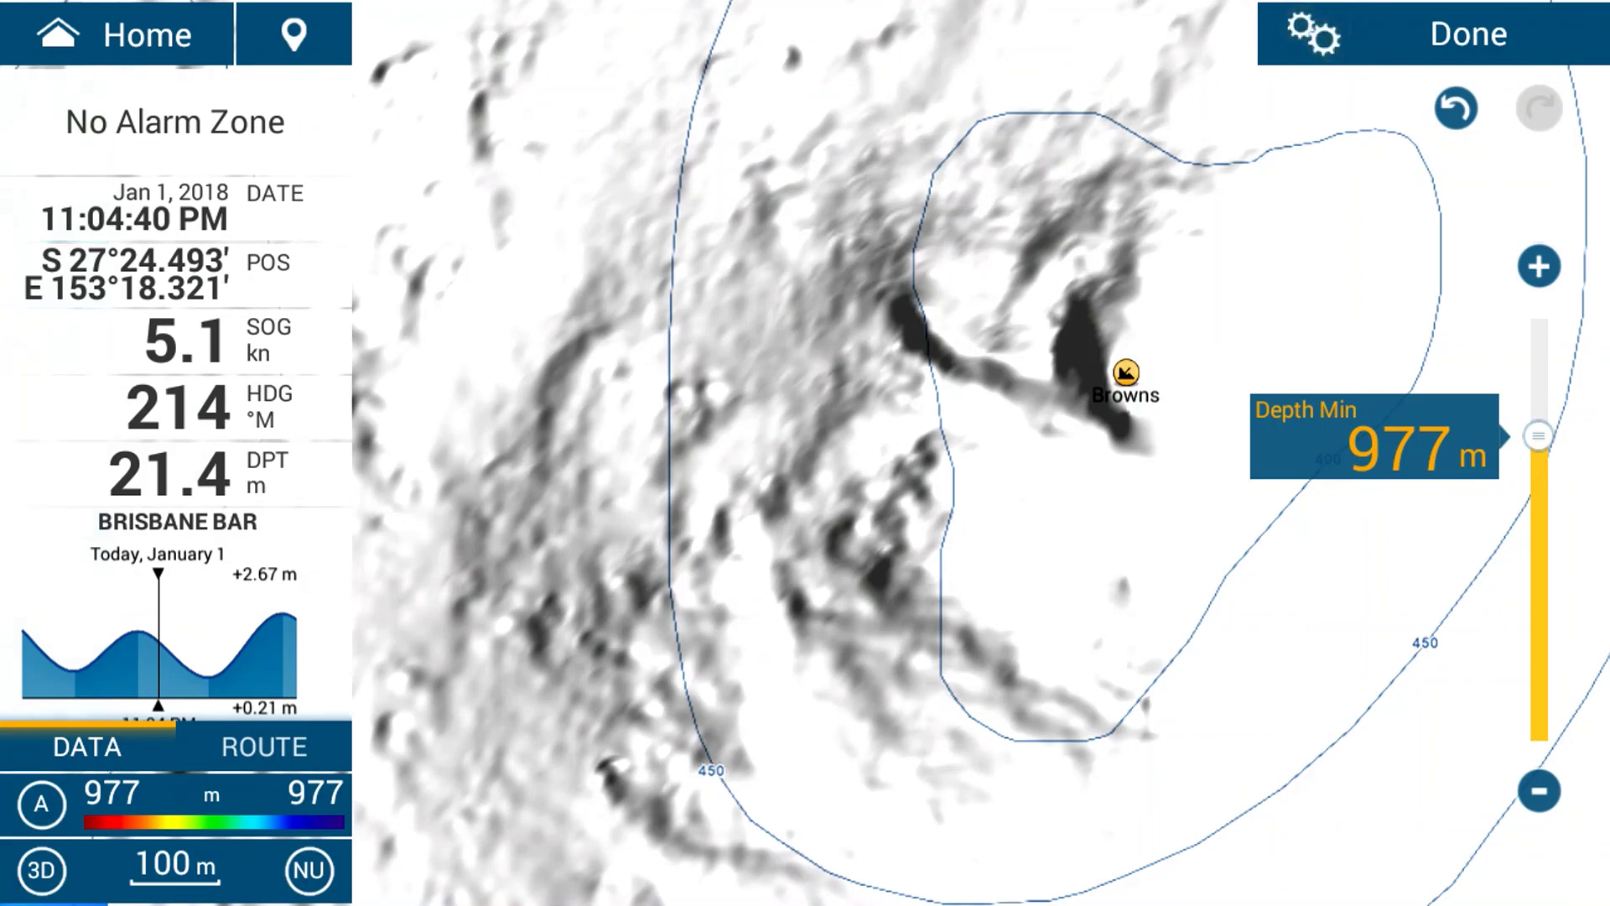
{"action": "left_click", "coordinate": [41, 804]}
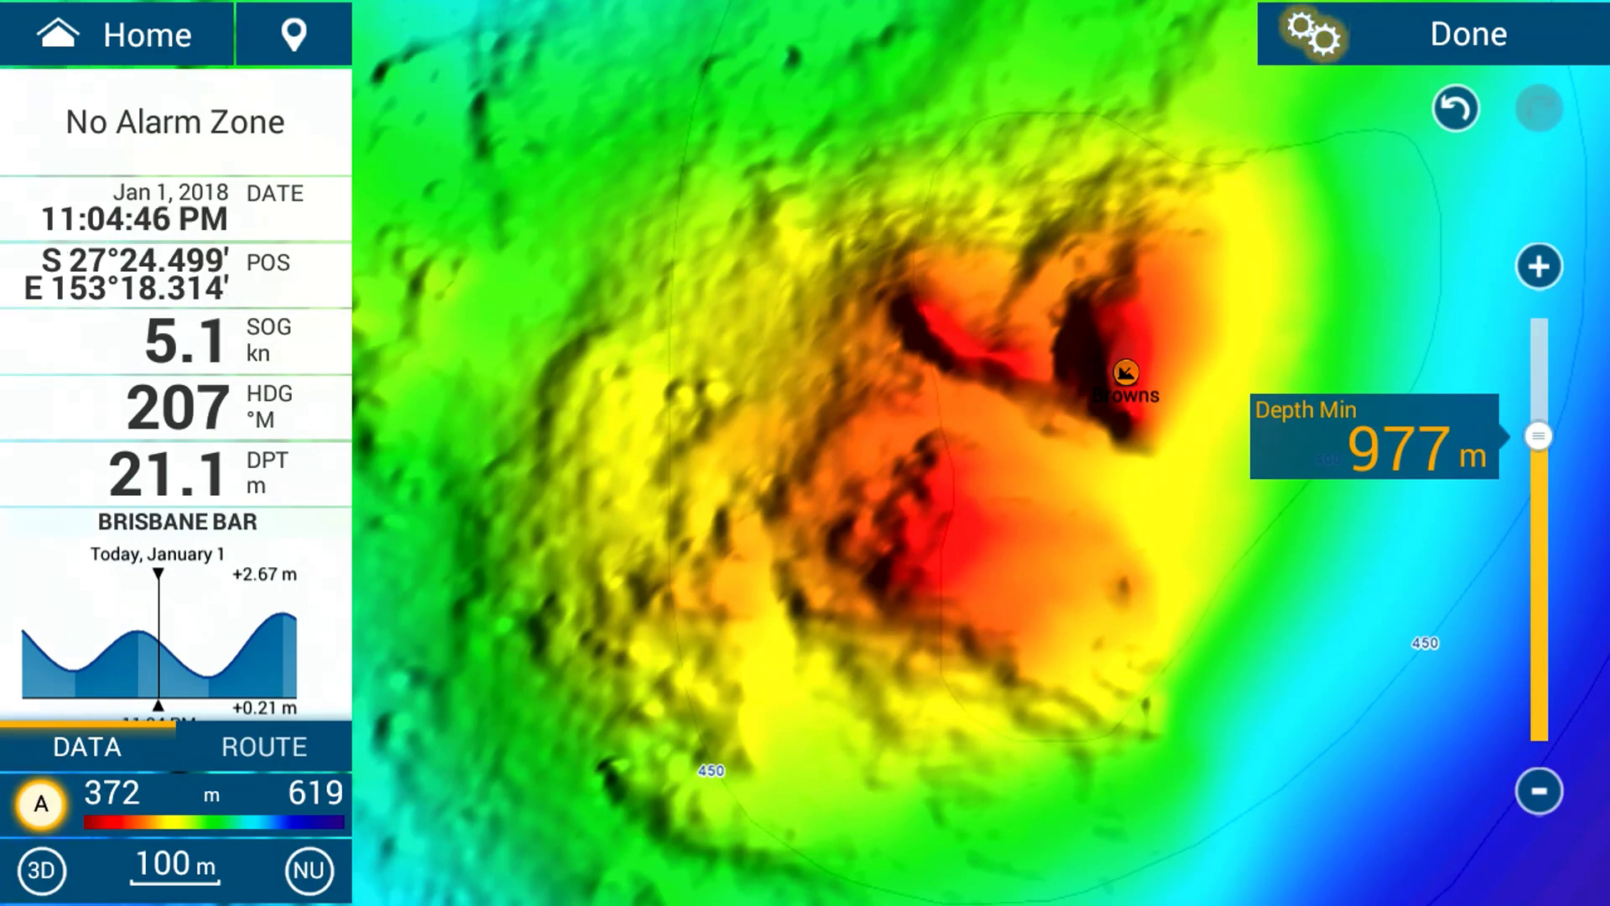
{"action": "left_click", "coordinate": [1468, 34]}
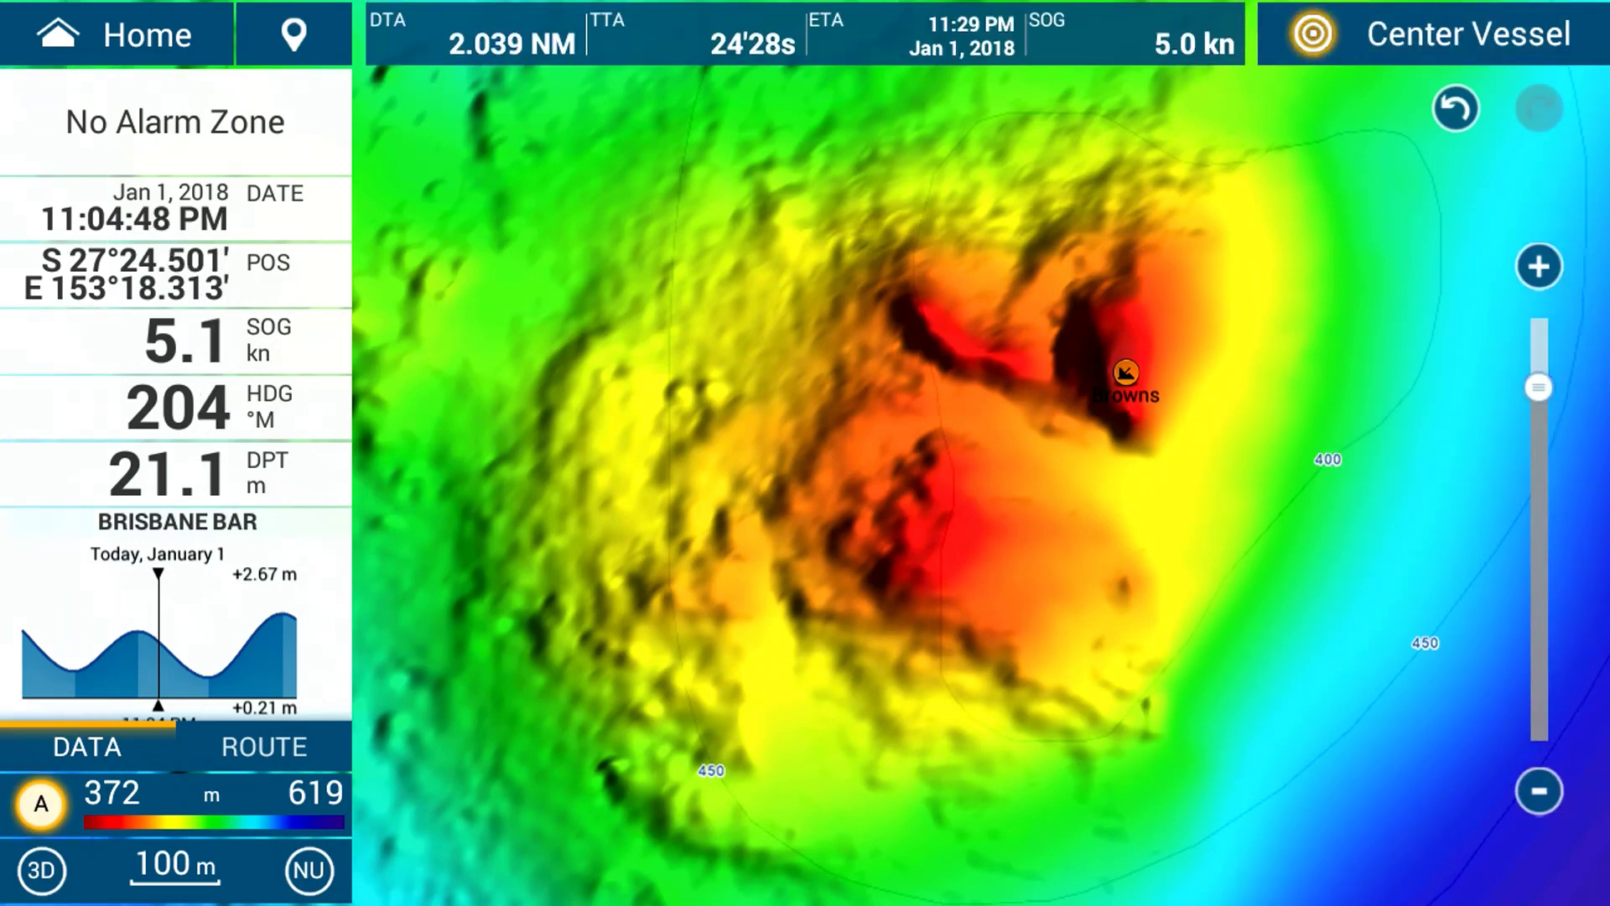
- Turn Depth Contour back on in the chart's display options and return to the shaded chart
{"action": "left_click_drag", "start_coordinate": [805, 901], "coordinate": [805, 587]}
{"action": "left_click", "coordinate": [695, 532]}
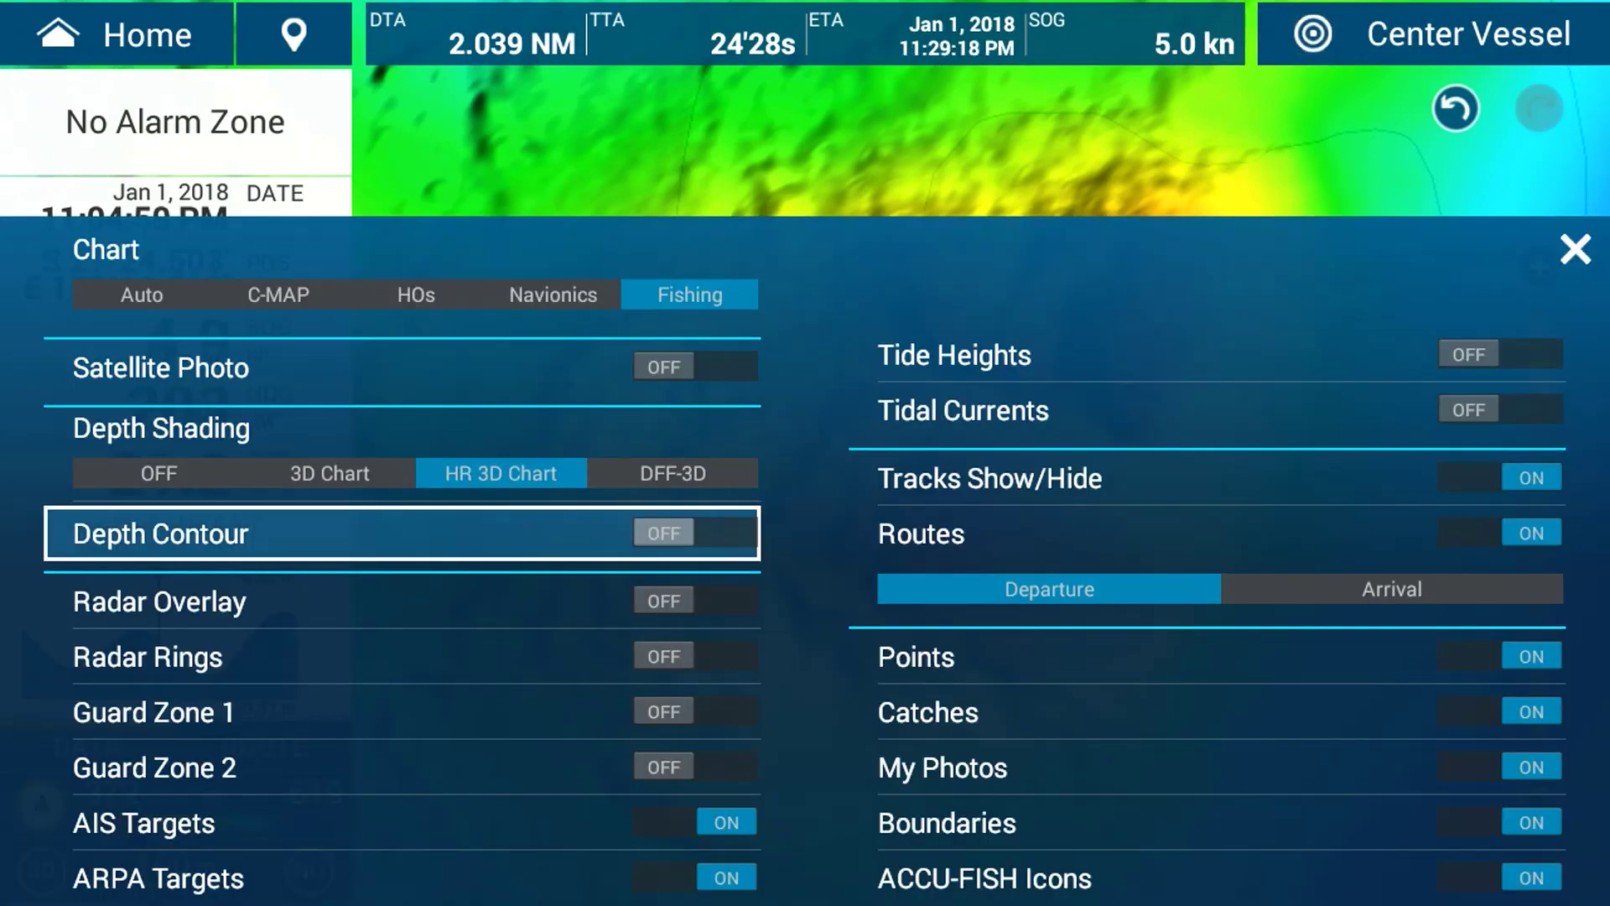
{"action": "left_click", "coordinate": [1575, 250]}
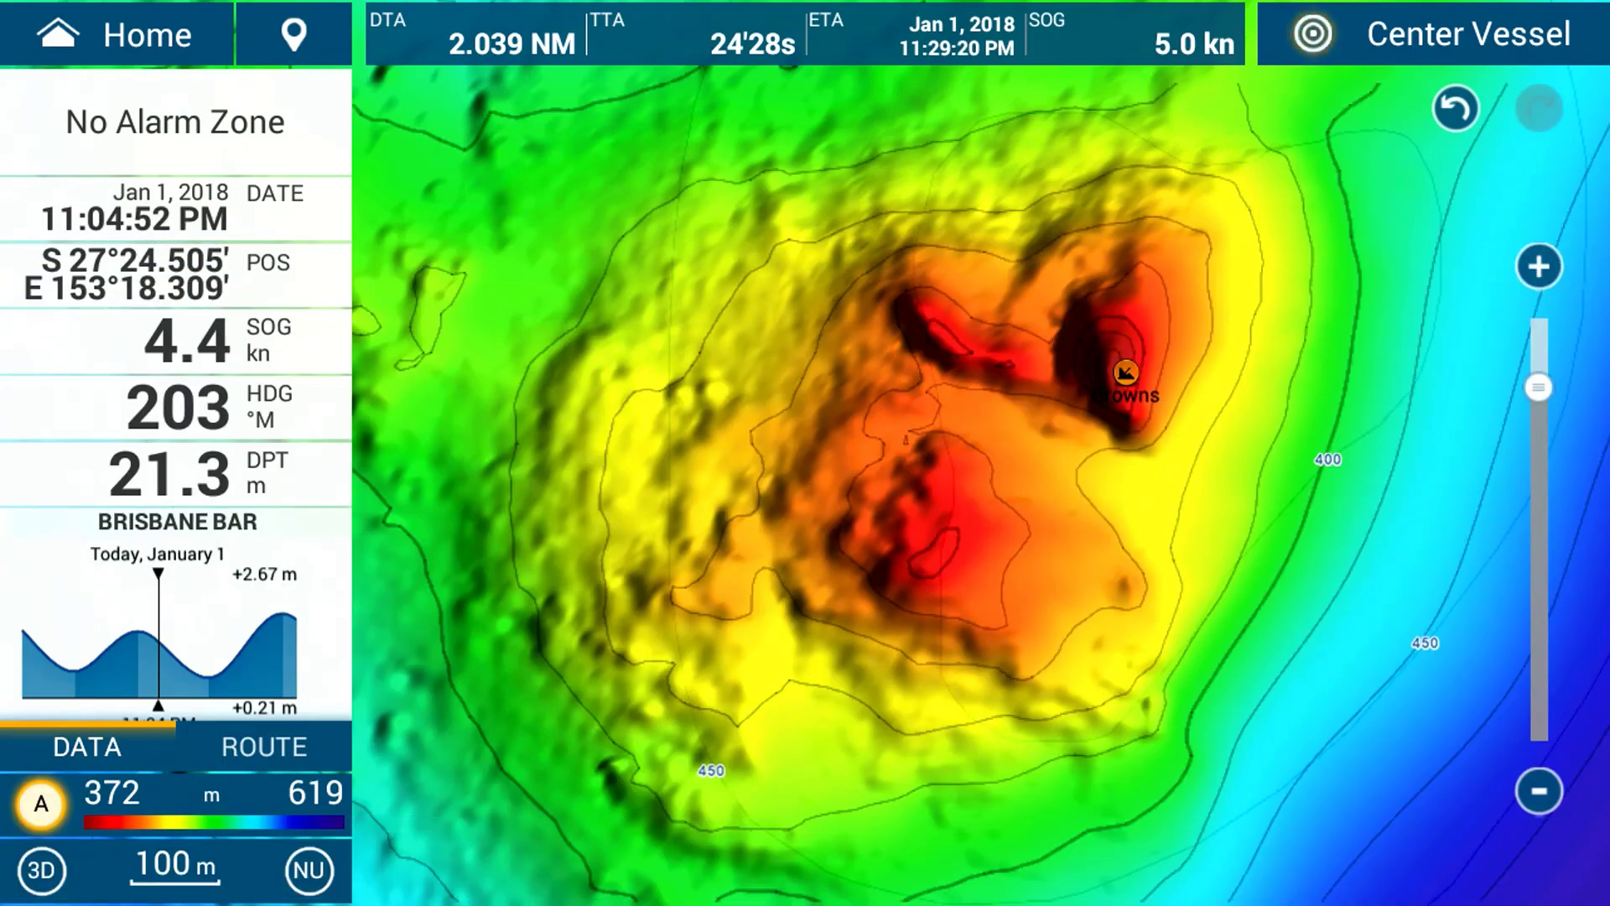